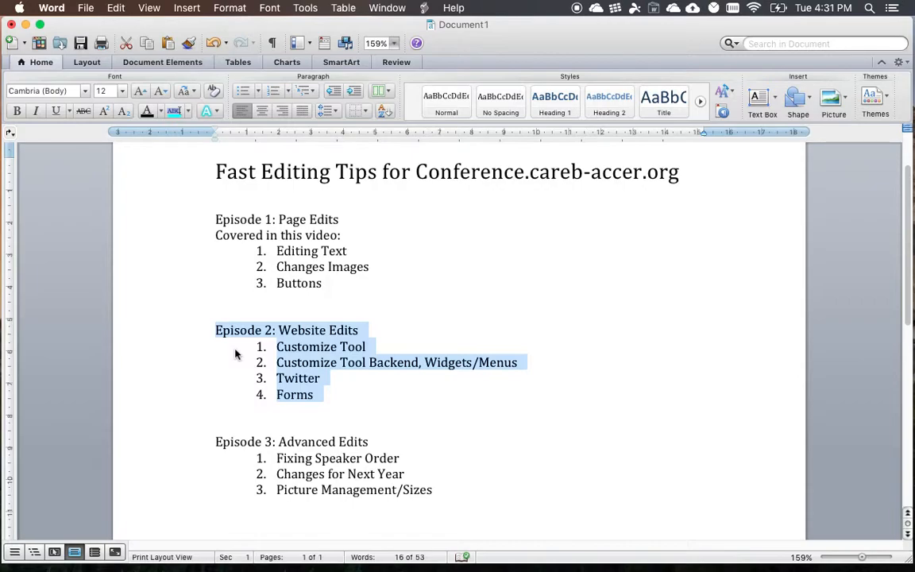
- Highlight the Episode 2: Website Edits heading and its four topics in the outline document, then clear the selection
click(359, 387)
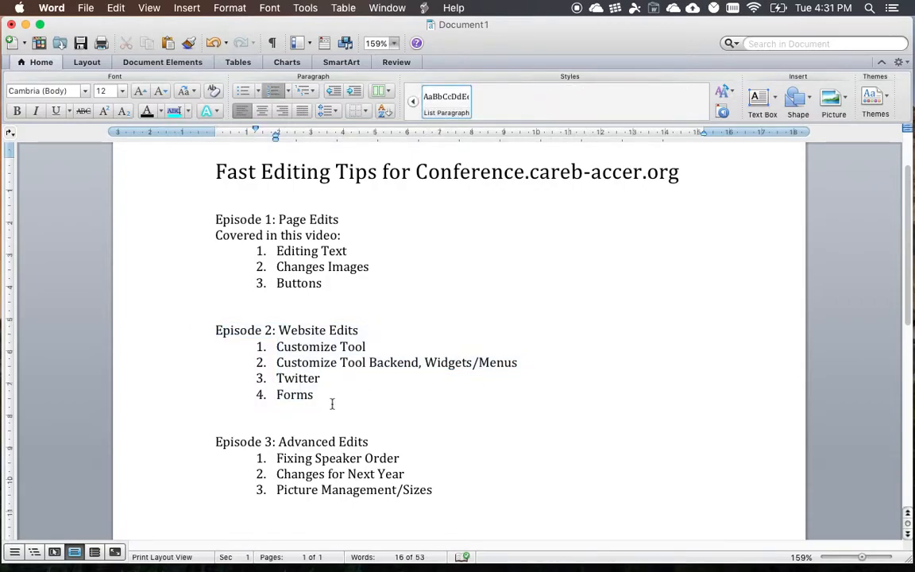
drag(334, 391, 223, 336)
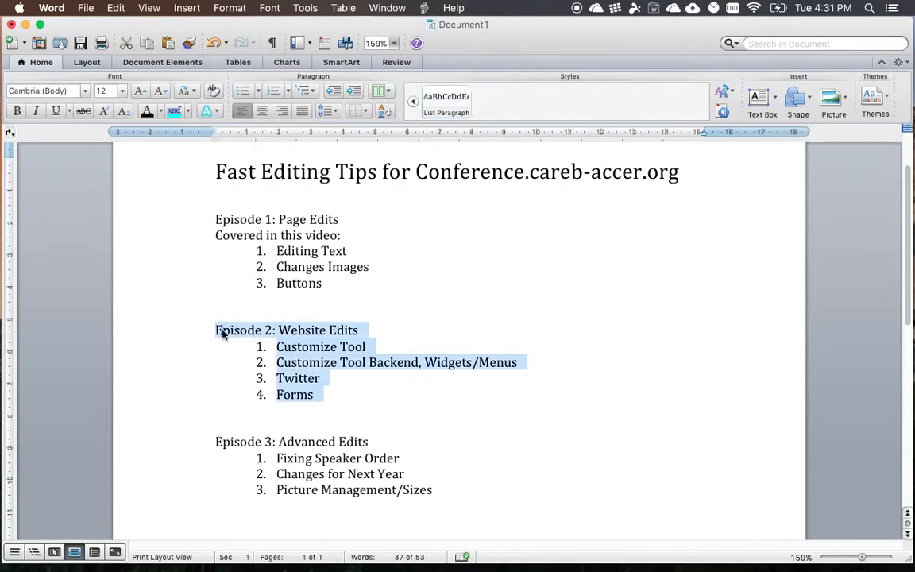
click(355, 387)
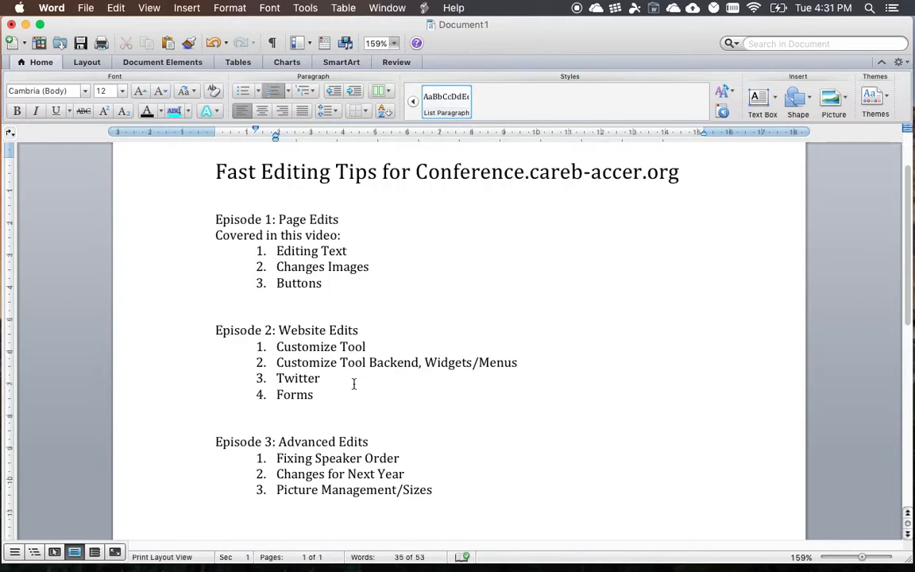
- Switch to Chrome, open the WordPress dashboard and look through the available admin sections
key(ctrl+Left)
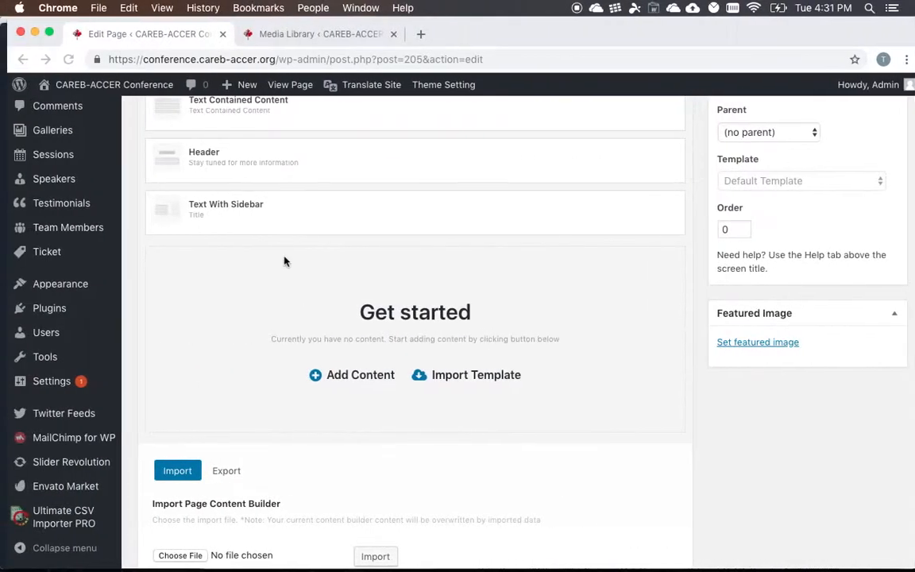
scroll(341, 258, up, 5)
scroll(342, 258, up, 10)
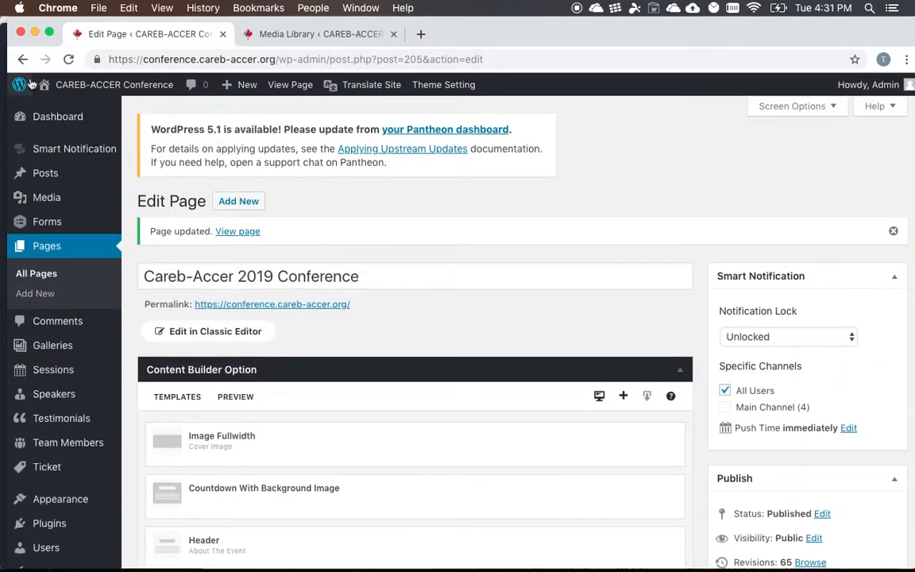
mouse_move(107, 86)
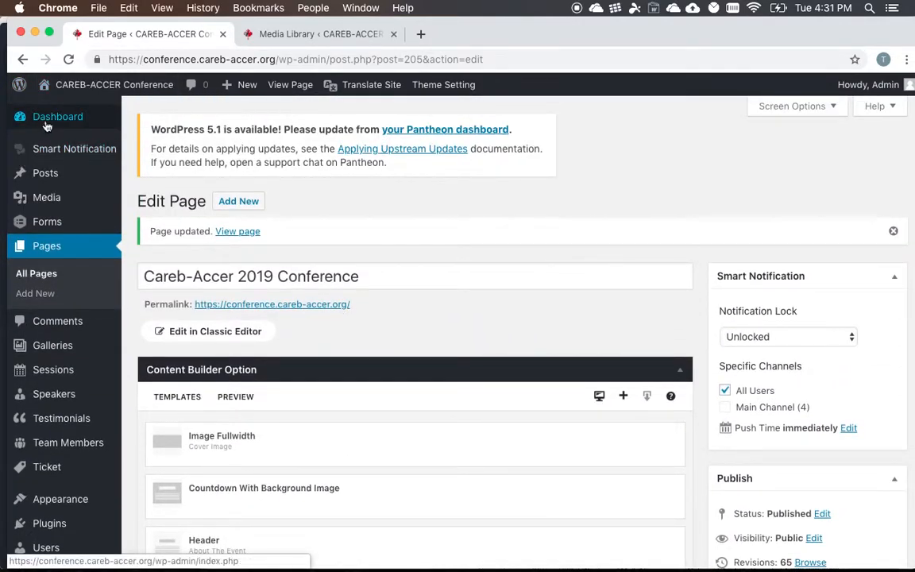
click(48, 116)
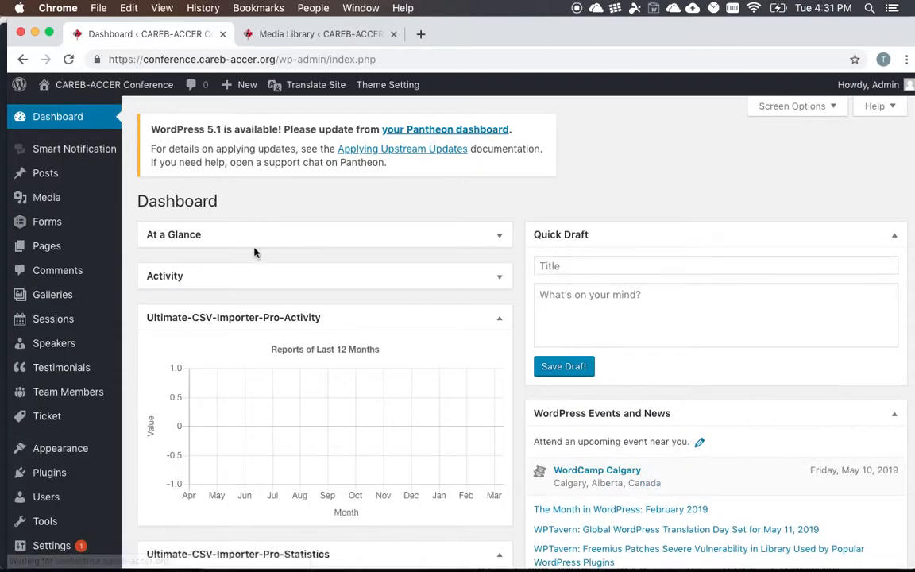
scroll(264, 254, down, 1)
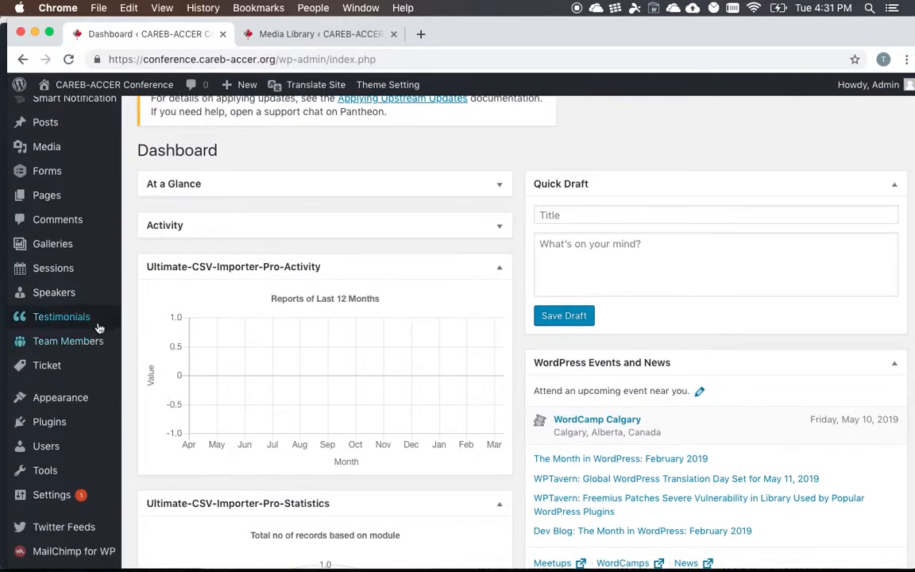
scroll(98, 320, down, 1)
mouse_move(98, 327)
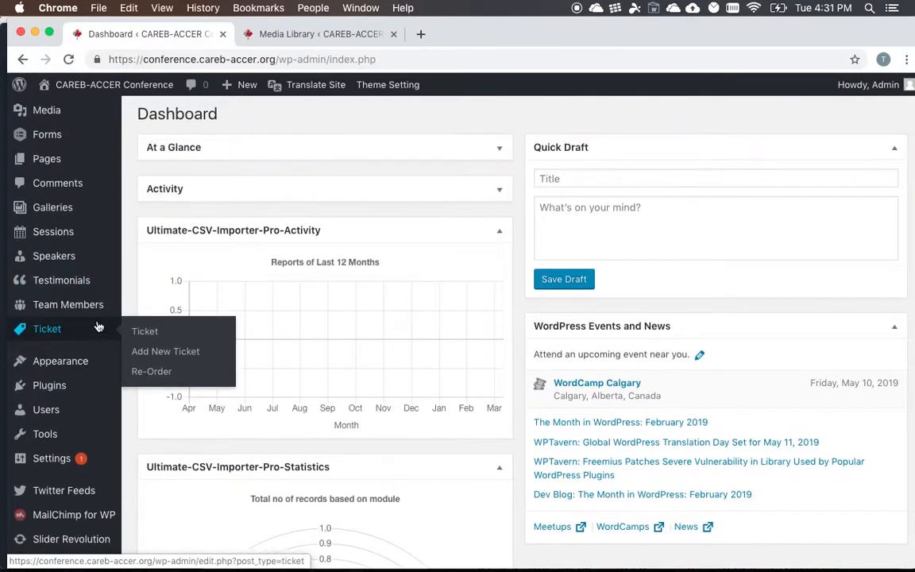
scroll(98, 321, up, 1)
- Close the attachment details in the media library and visit the live CAREB-ACCER Conference home page
click(280, 35)
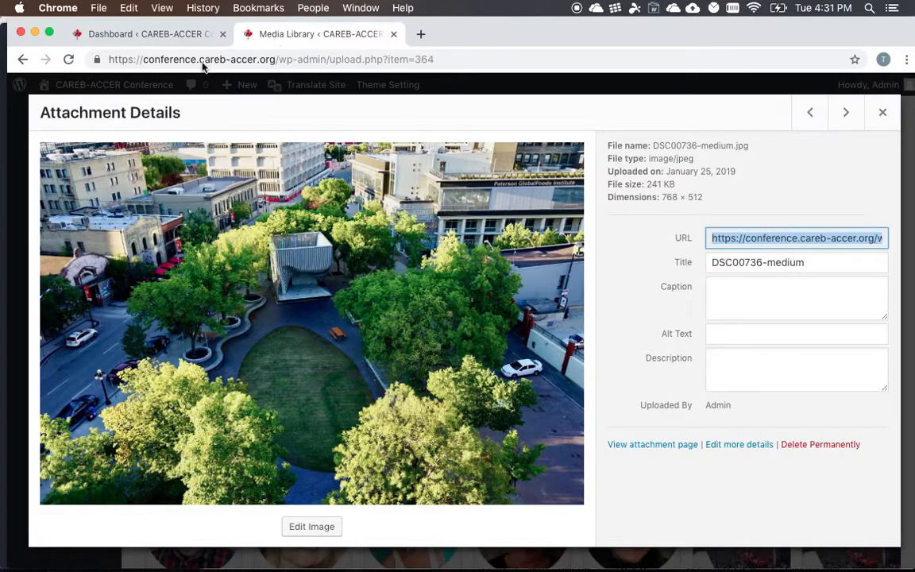
click(890, 123)
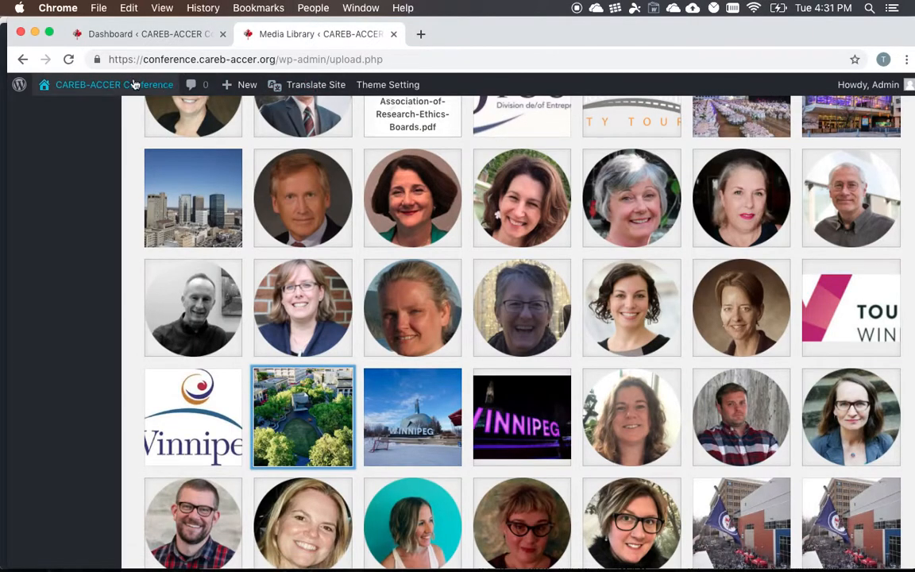
click(70, 109)
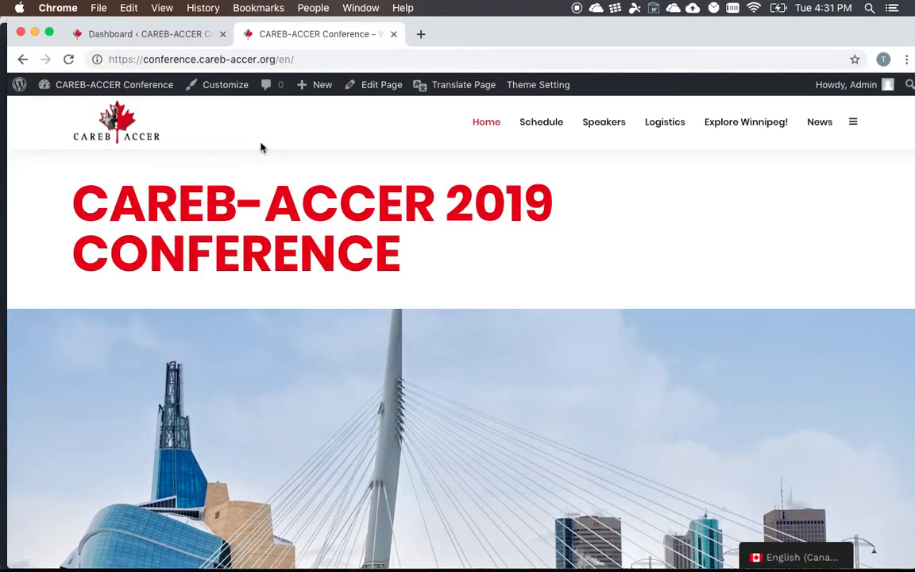
drag(432, 261, 28, 215)
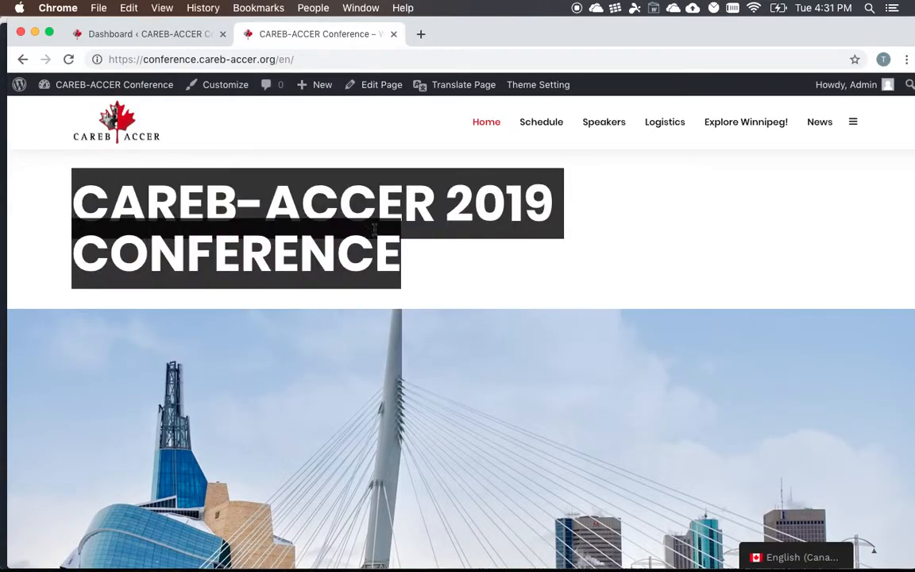
click(399, 269)
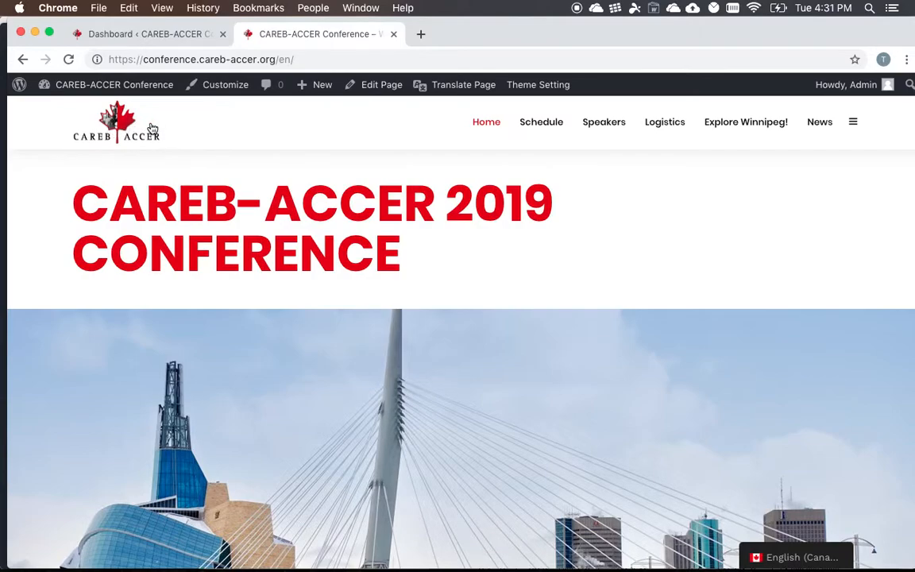
scroll(153, 128, down, 5)
- Return to the WordPress dashboard, open the theme customizer and look over its setting sections
click(182, 32)
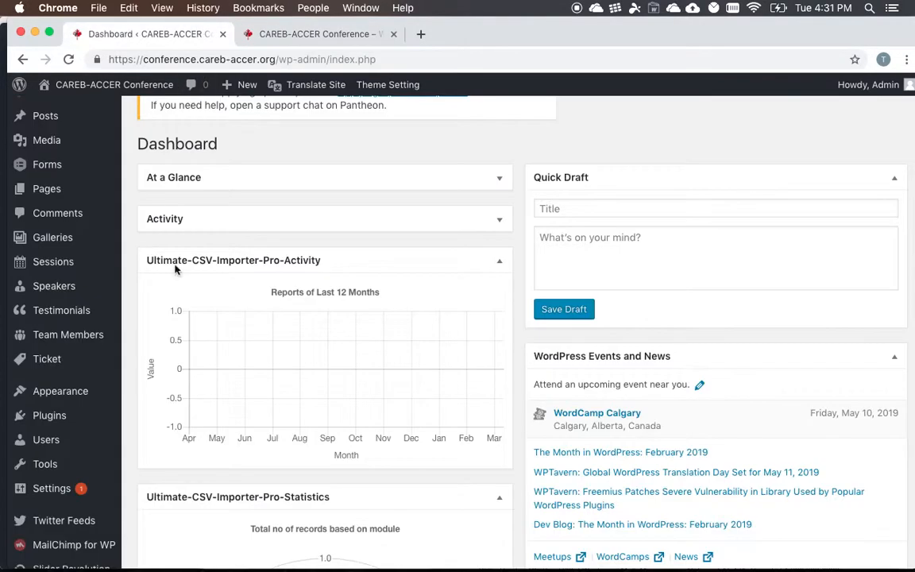
mouse_move(70, 392)
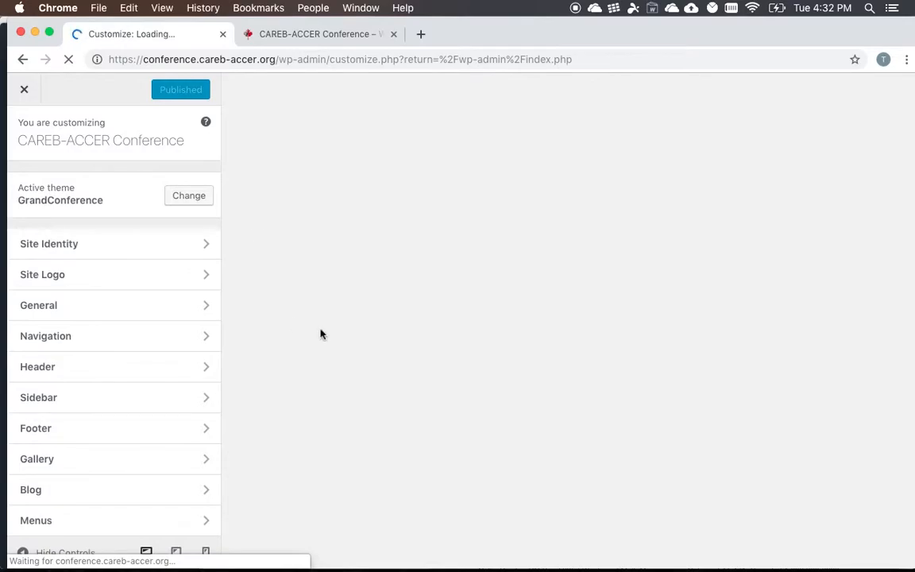
scroll(129, 275, down, 2)
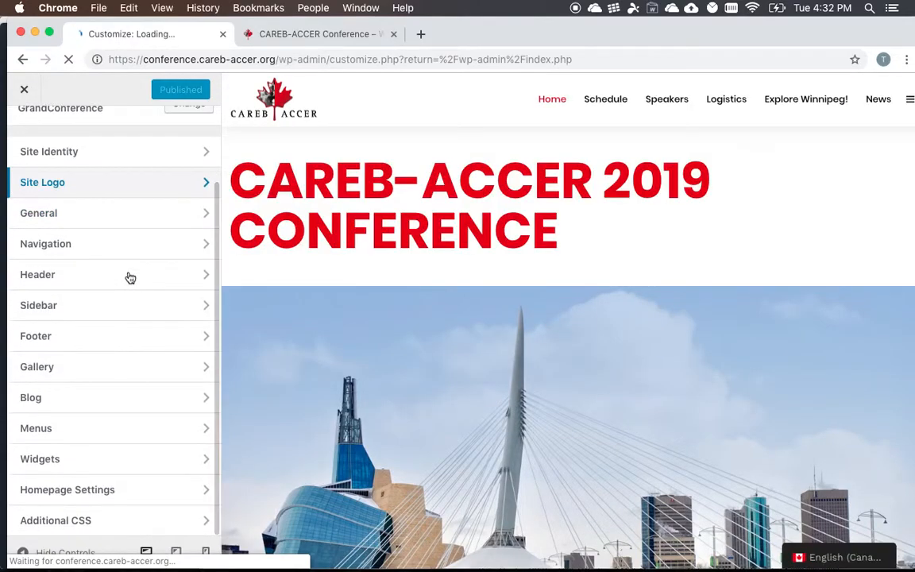
scroll(133, 239, up, 1)
- Examine the site title, tagline and site icon in the Site Identity settings, comparing them with the live site
click(151, 201)
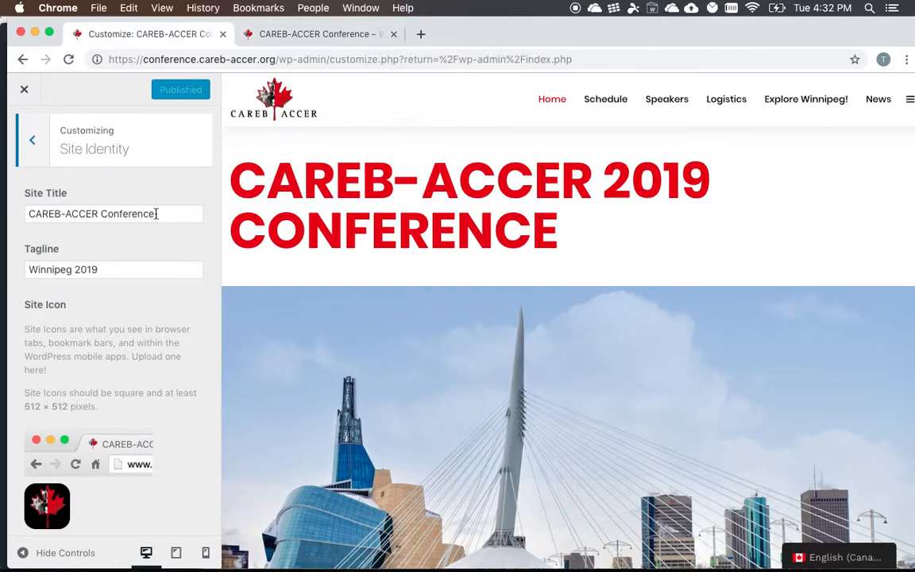
click(291, 42)
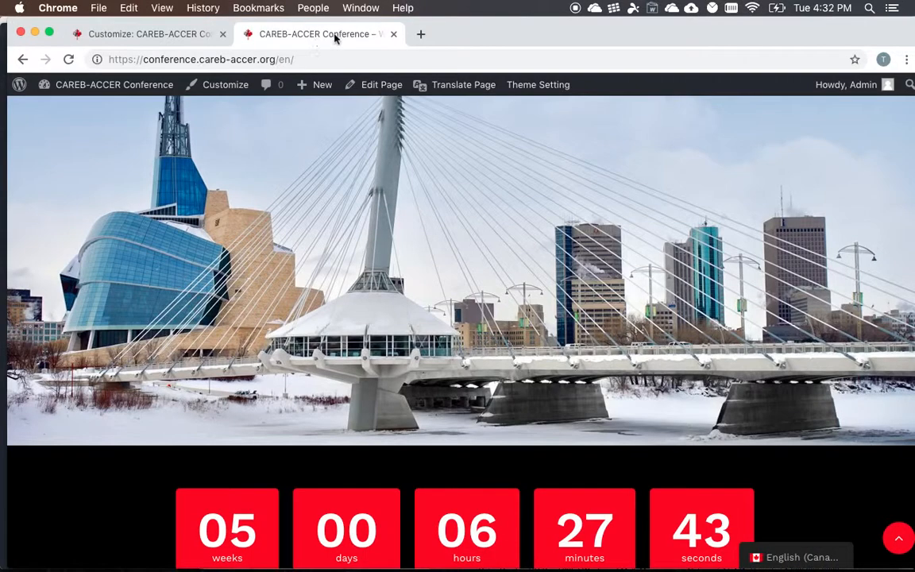
click(137, 32)
scroll(139, 262, down, 2)
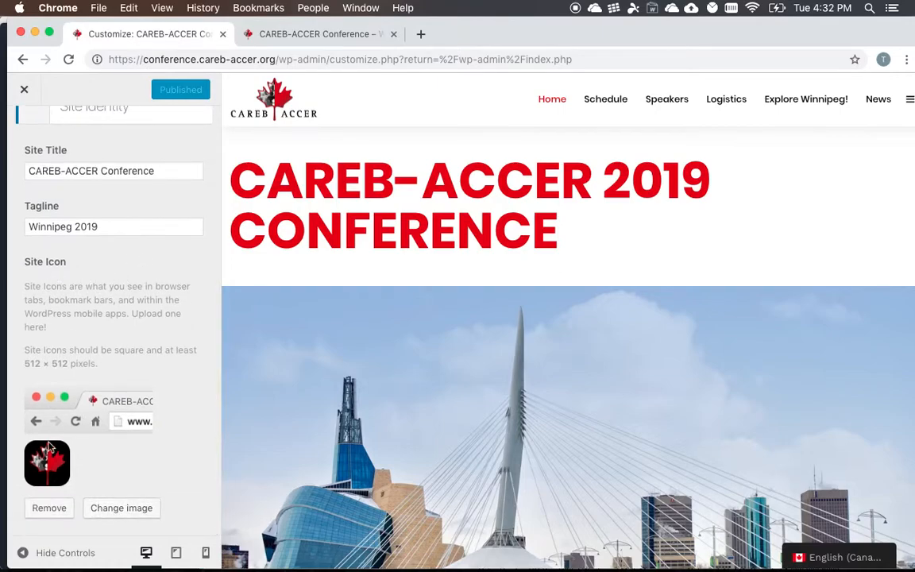
scroll(51, 170, up, 2)
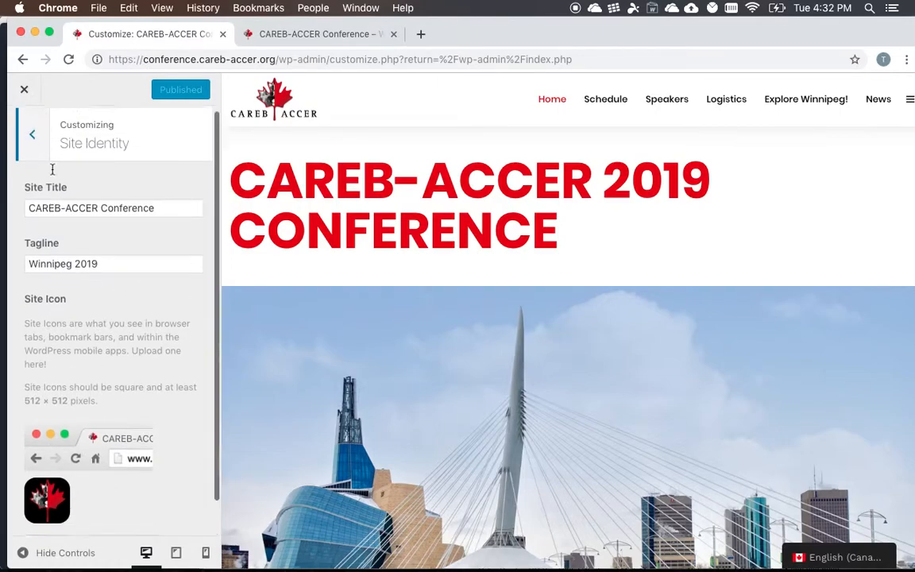
- Review the retina logo and retina transparent logo in the Site Logo settings
click(35, 159)
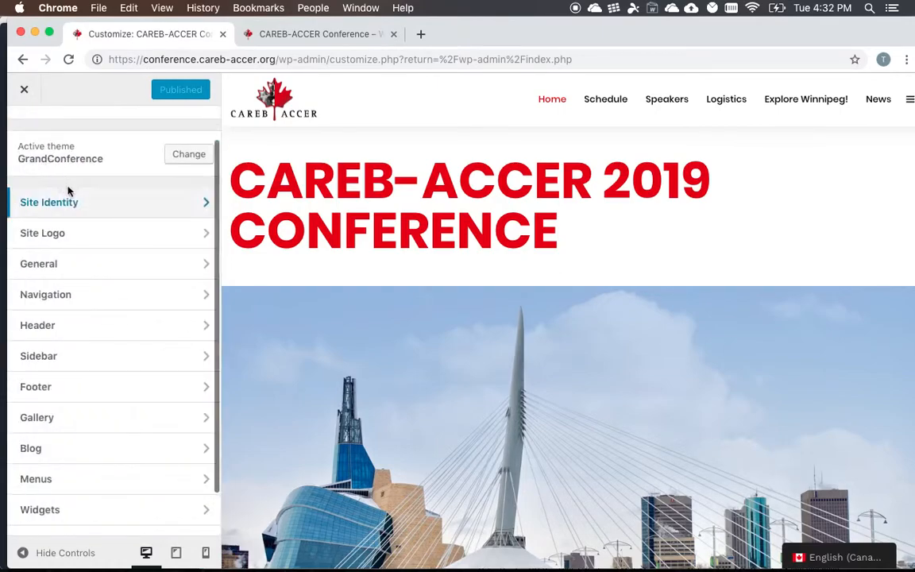
click(78, 235)
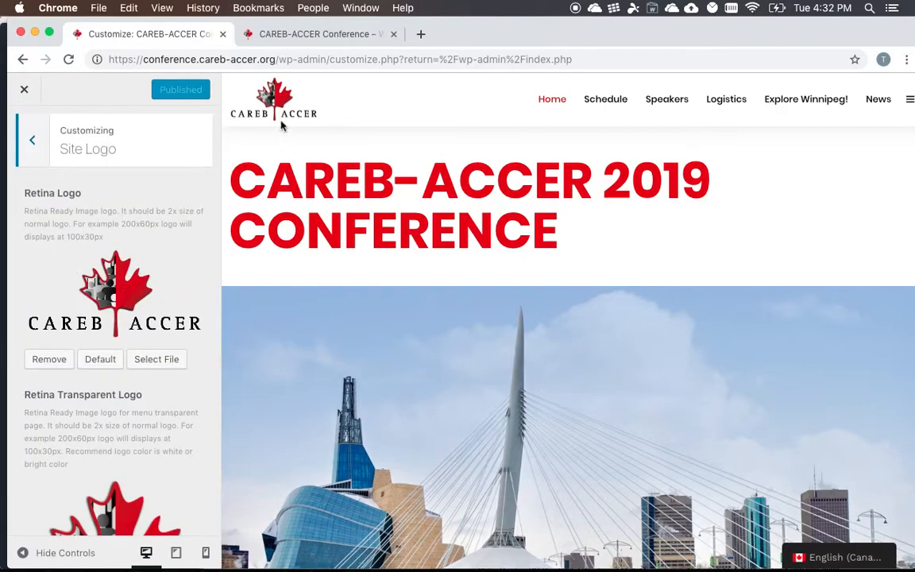
scroll(140, 243, down, 5)
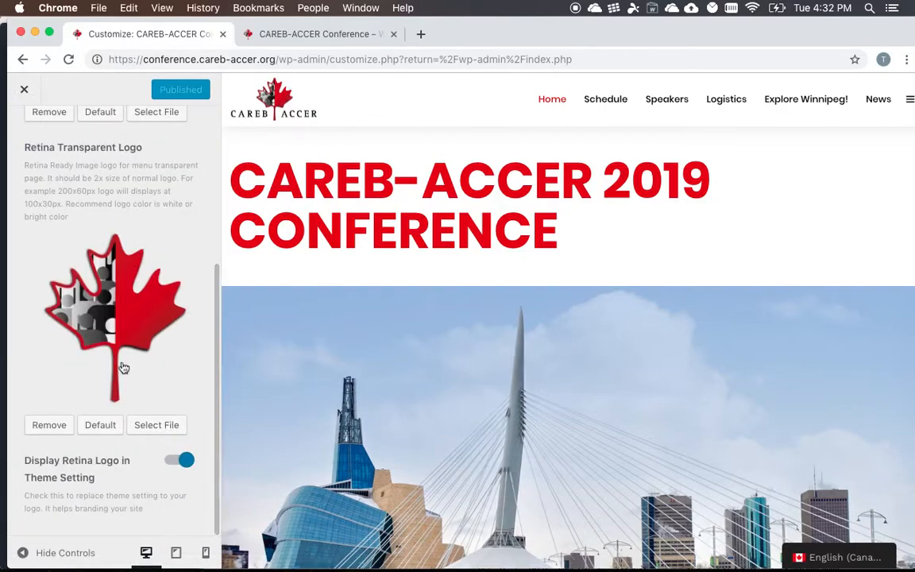
scroll(83, 239, up, 5)
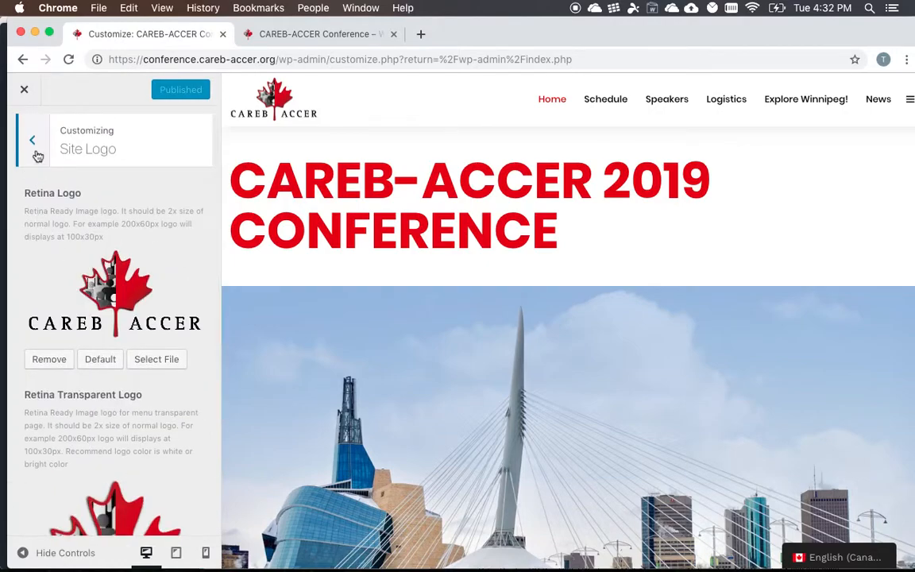
- Check the image protection options in the General settings and return to the General overview
click(31, 140)
click(44, 264)
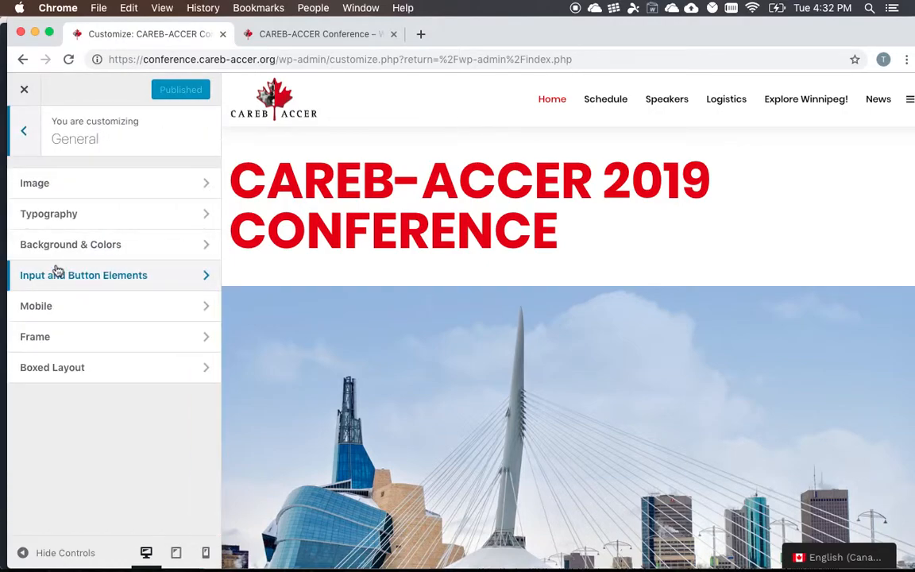
click(166, 193)
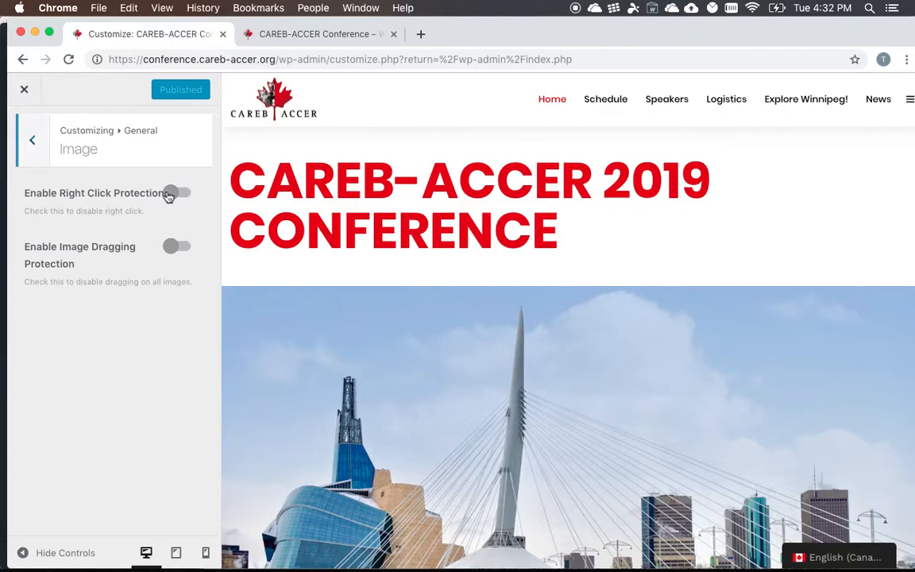
click(36, 142)
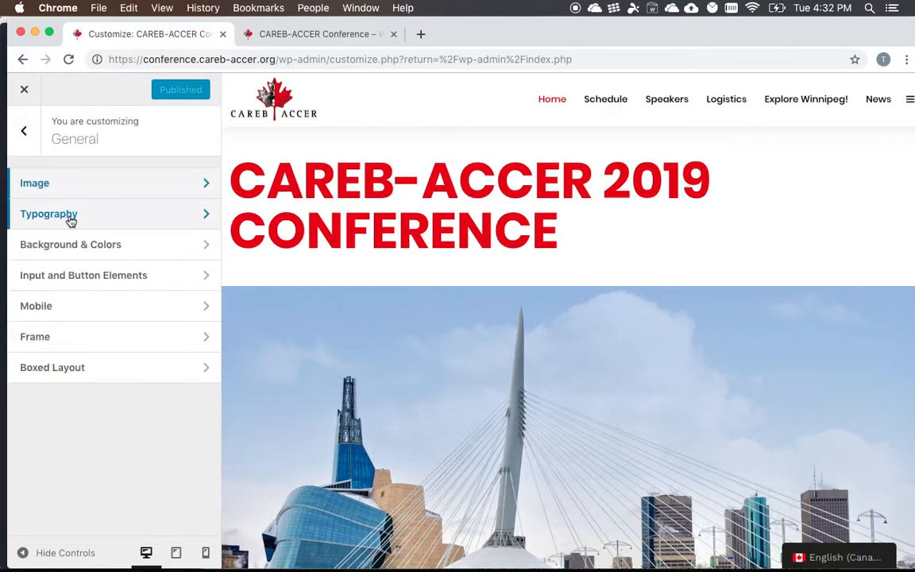
- Review the body and header font options in the Typography settings and the event text in the site preview
click(71, 222)
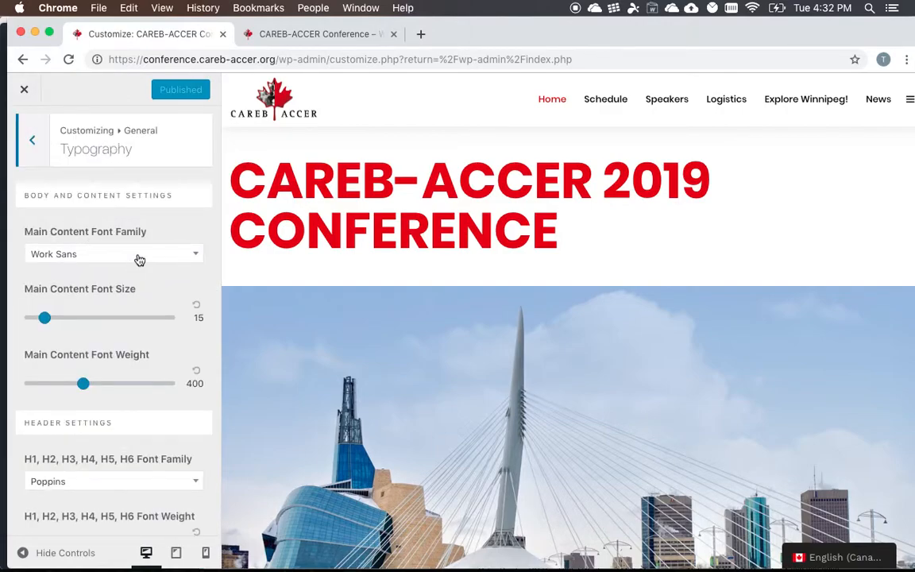
scroll(139, 260, down, 3)
scroll(139, 259, down, 15)
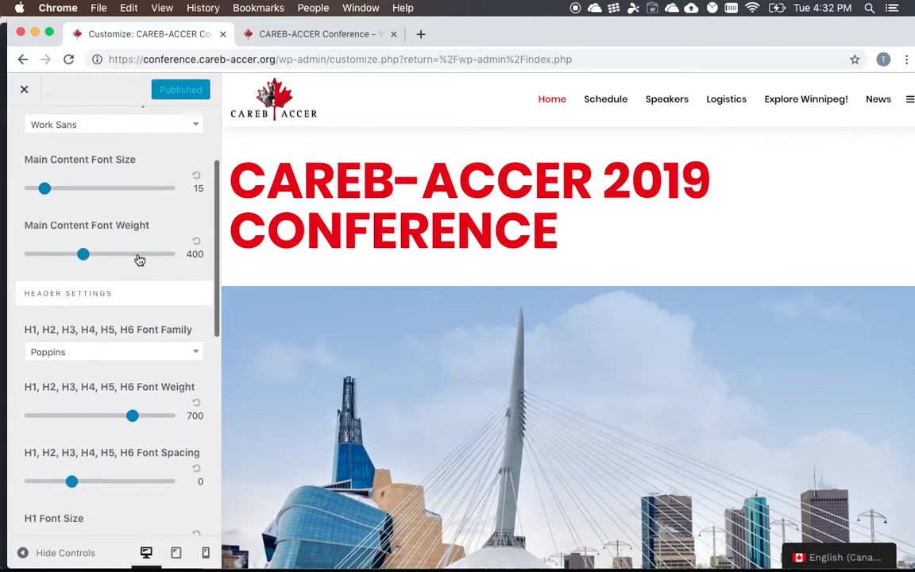
scroll(139, 259, up, 15)
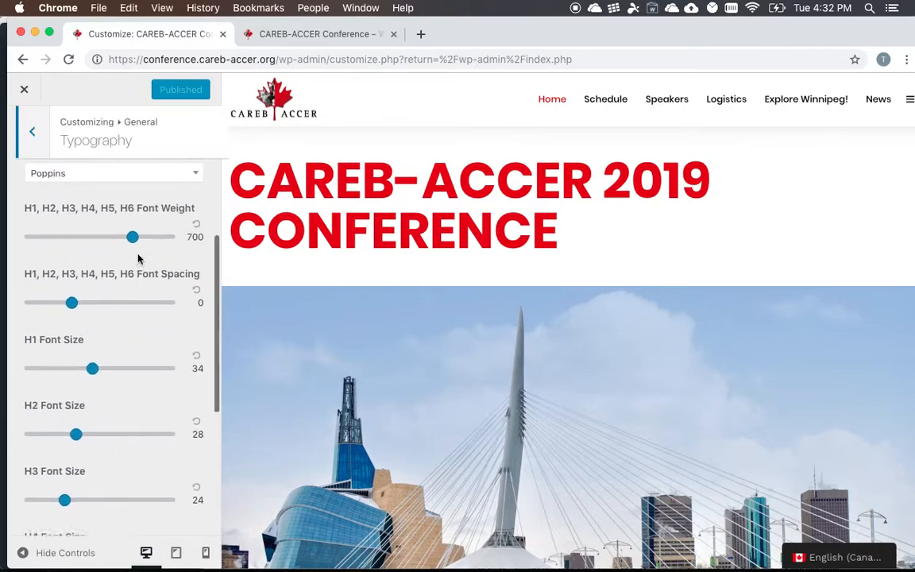
scroll(379, 283, down, 10)
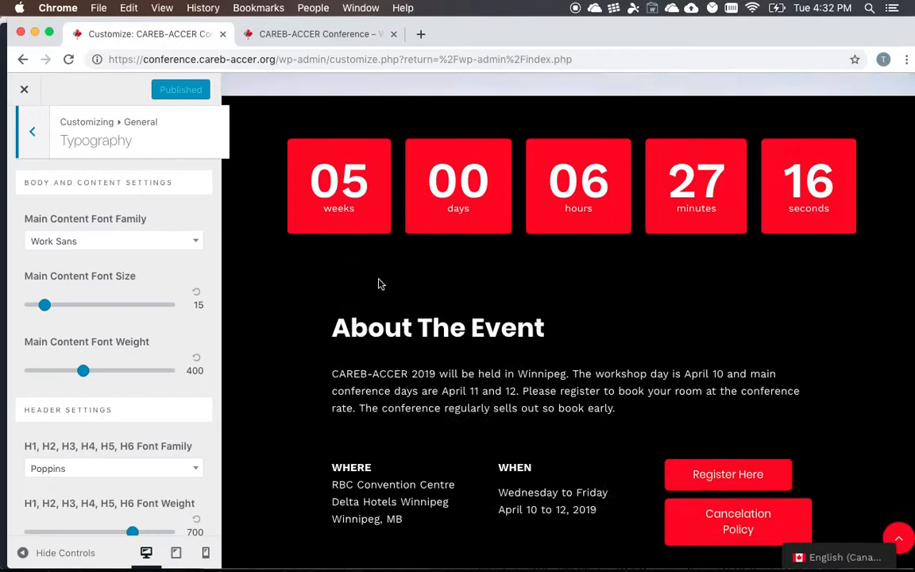
- Set the Main Content Font Family to Wire One
click(104, 248)
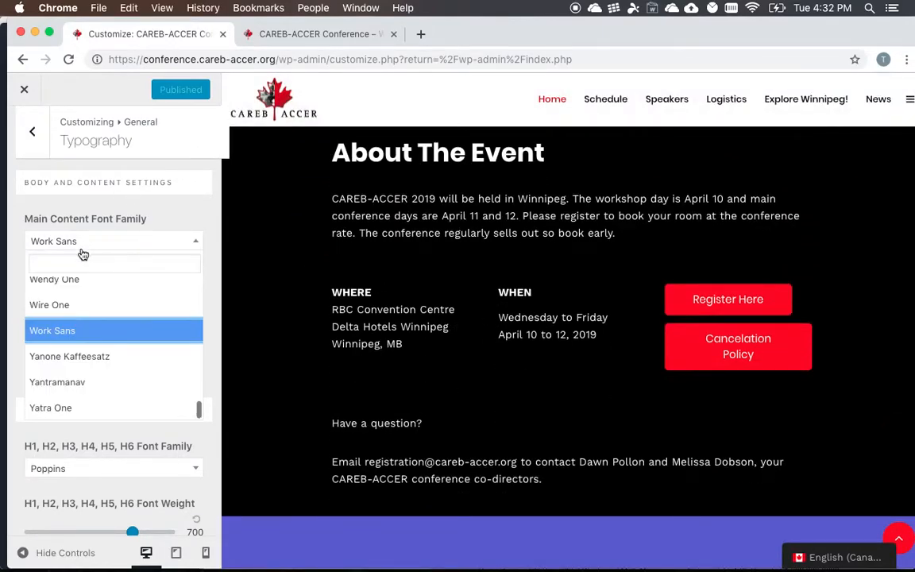
click(76, 306)
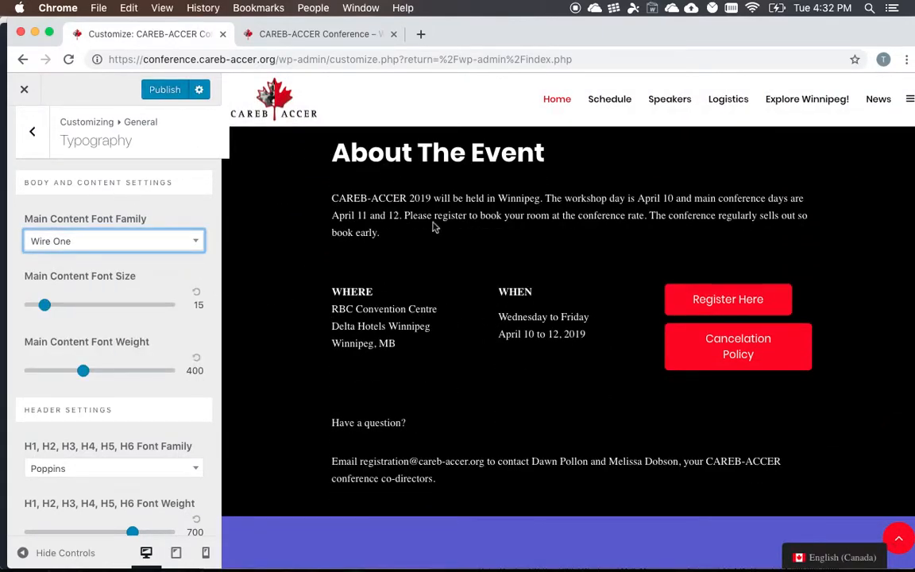
- Set the Main Content Font Family to Work Sans
click(127, 250)
scroll(70, 335, down, 1)
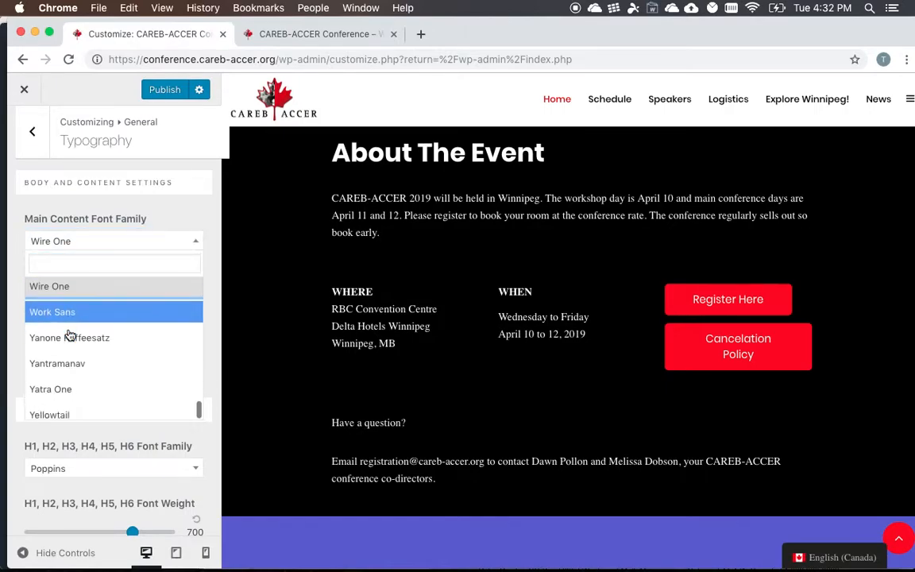
click(71, 321)
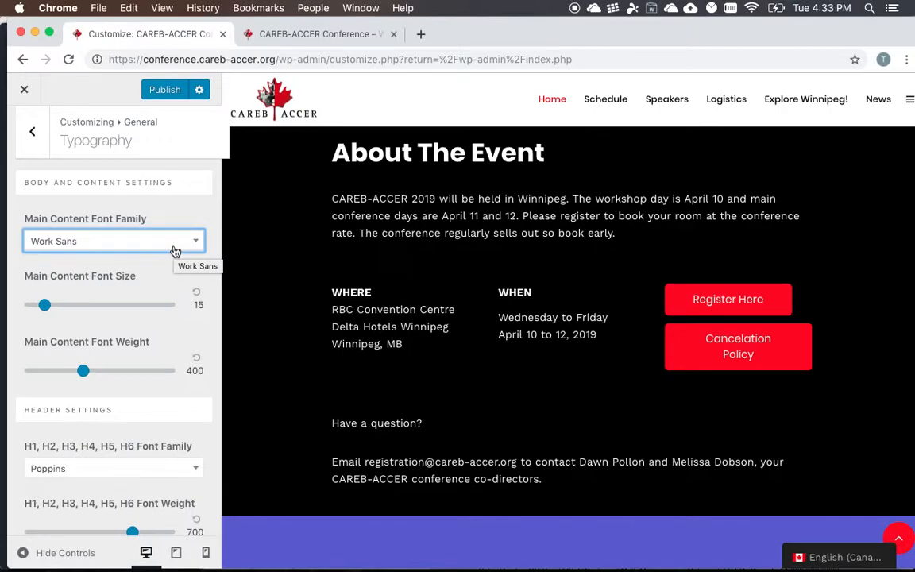
- Review the header and speaker font size options in the Typography settings and return to the General overview
scroll(175, 251, down, 5)
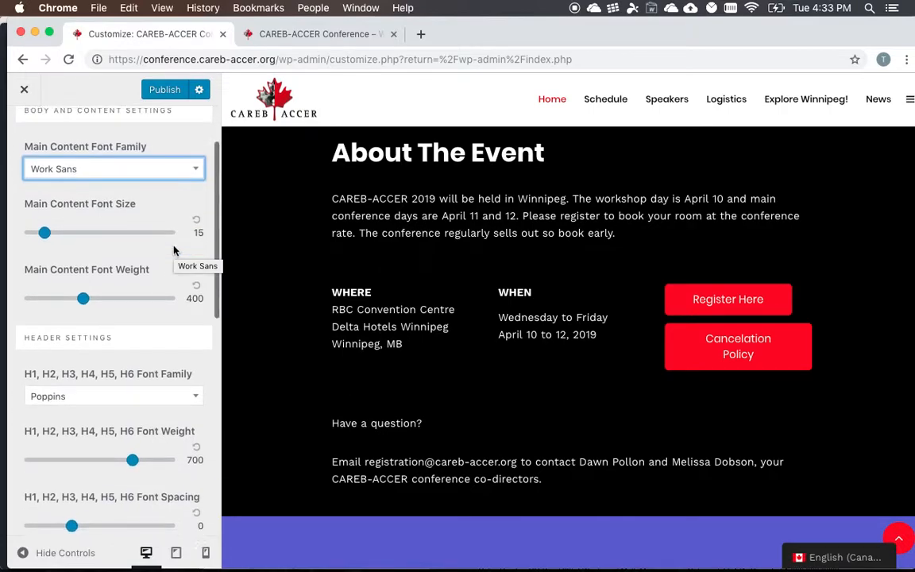
scroll(111, 265, down, 1)
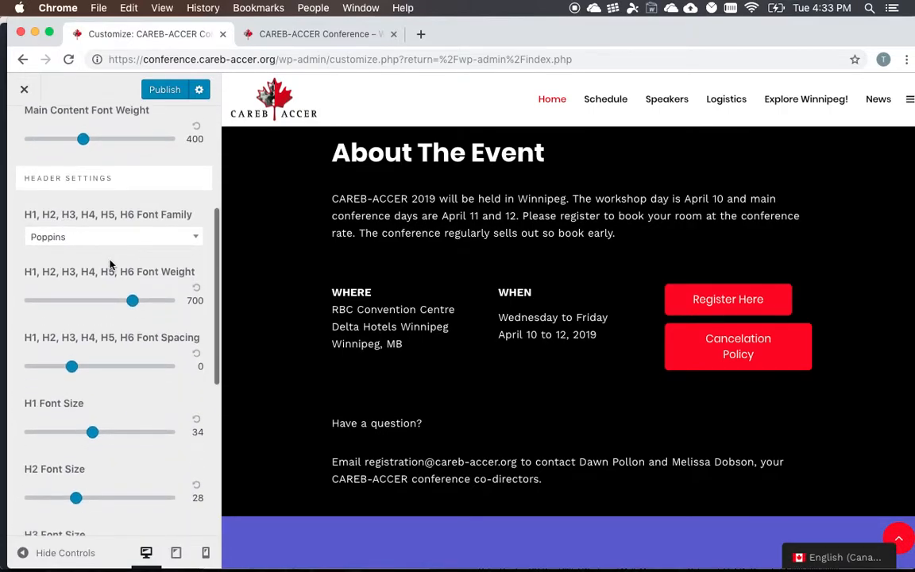
scroll(95, 246, down, 7)
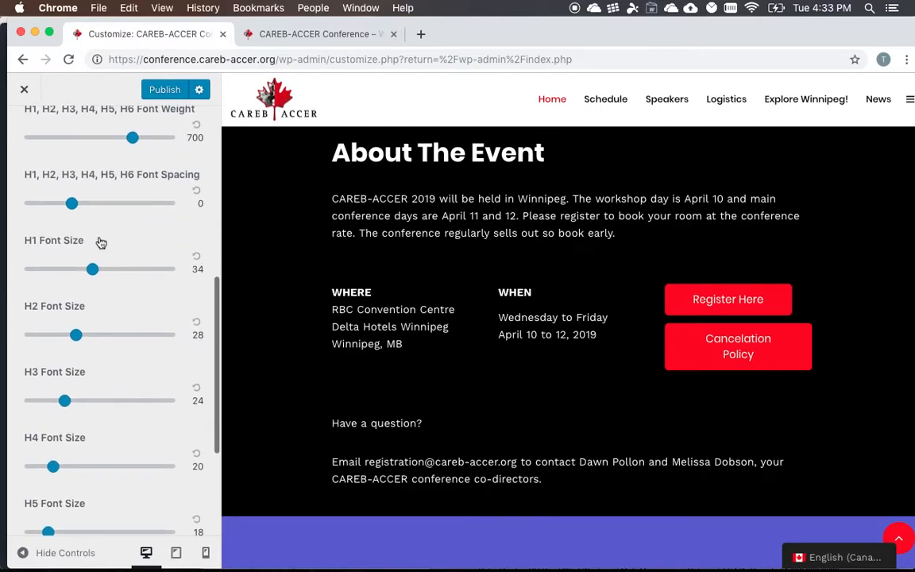
scroll(101, 242, down, 3)
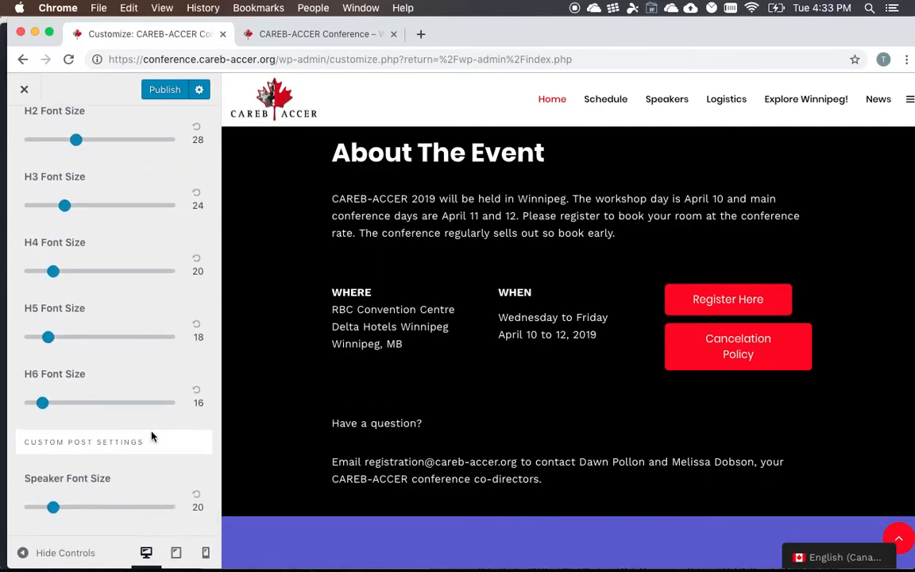
scroll(278, 375, up, 1)
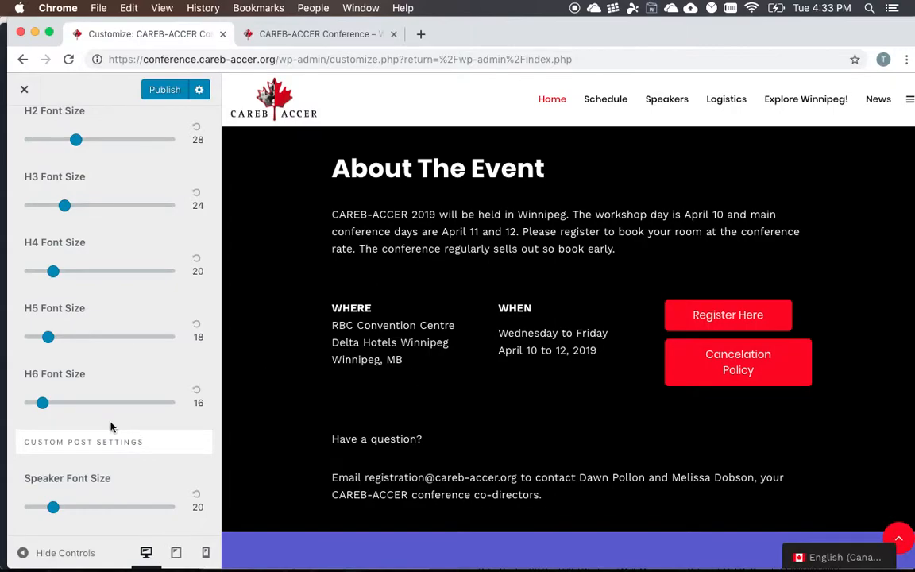
scroll(112, 426, up, 1)
click(35, 135)
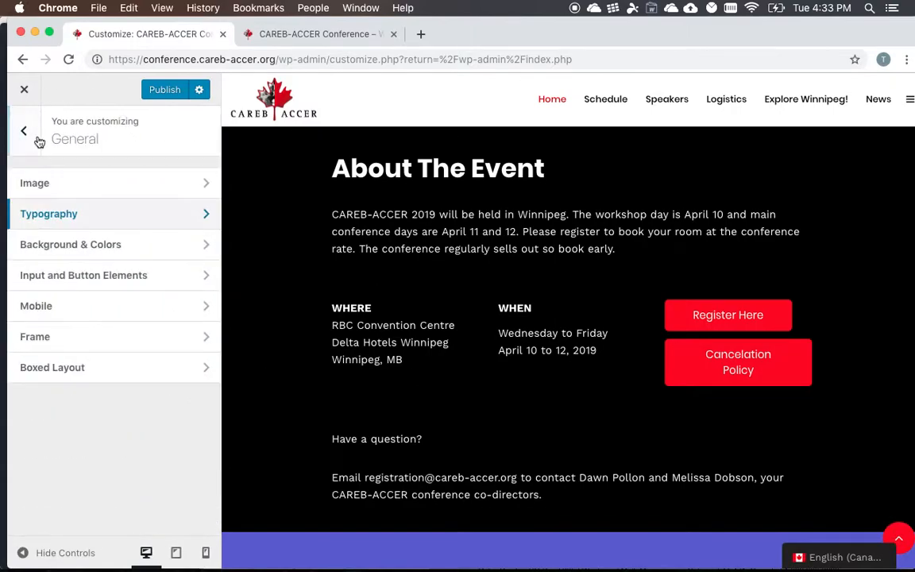
- Examine the general and session color options in the Background & Colors settings
click(103, 253)
scroll(151, 204, down, 2)
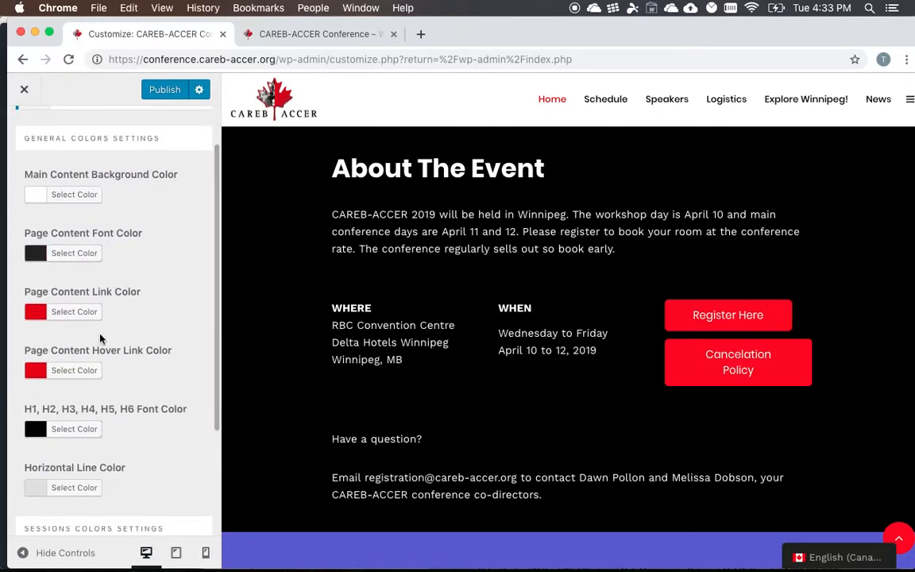
scroll(118, 276, down, 4)
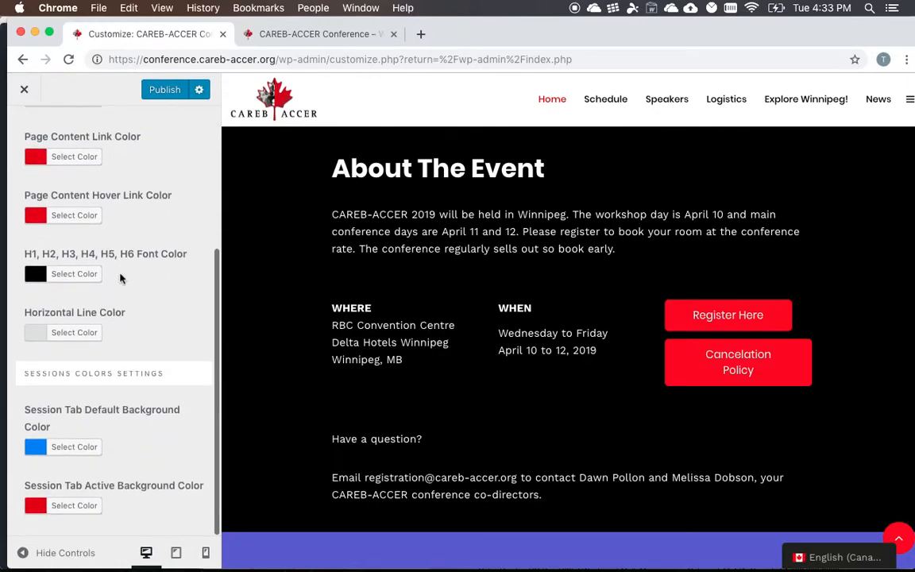
scroll(120, 277, up, 3)
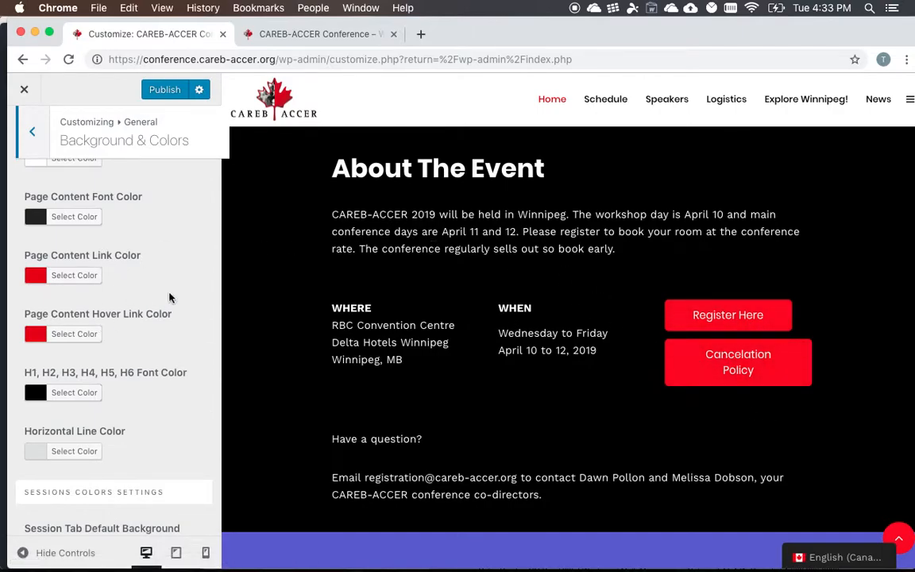
scroll(169, 297, down, 3)
scroll(169, 298, up, 5)
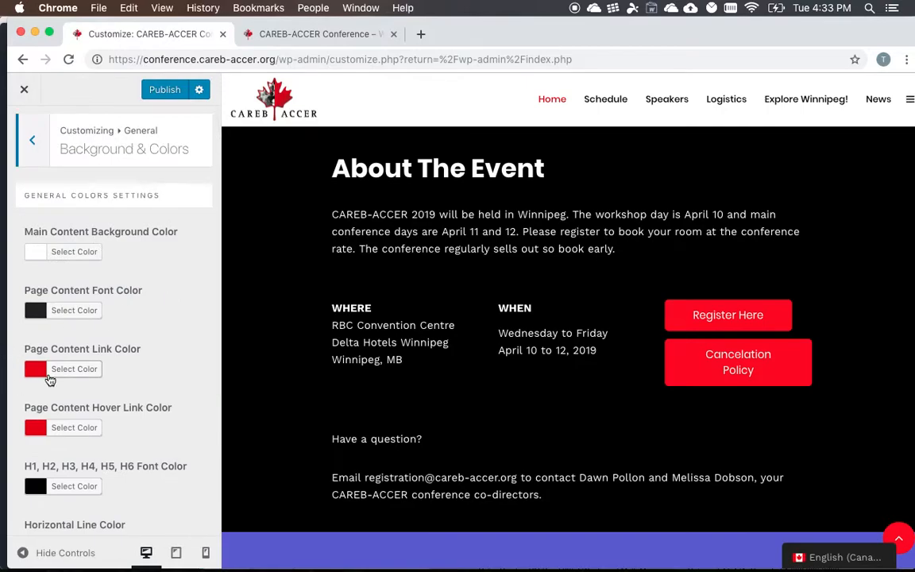
- Change the Page Content Link Color to blue #0007e0 and look for its effect in the site preview
click(60, 376)
triple_click(135, 369)
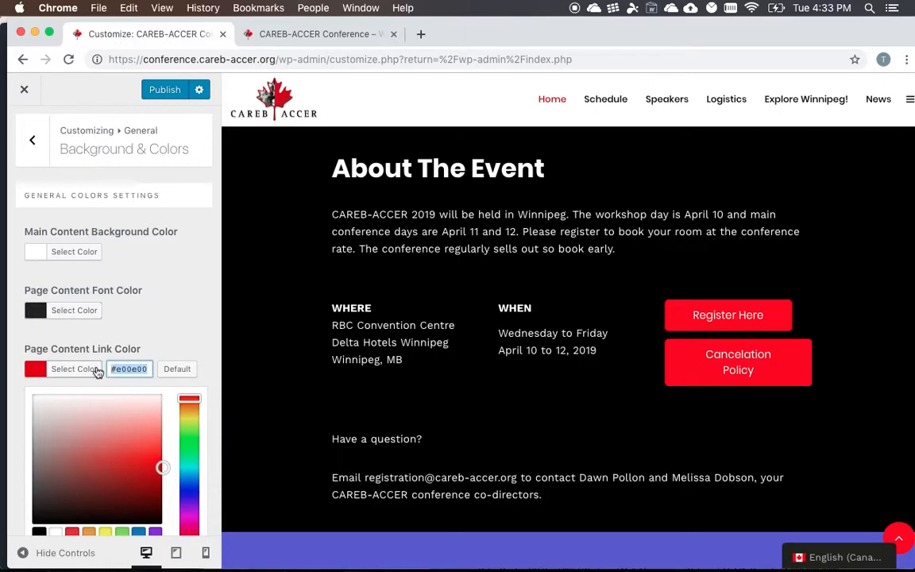
drag(185, 447, 187, 494)
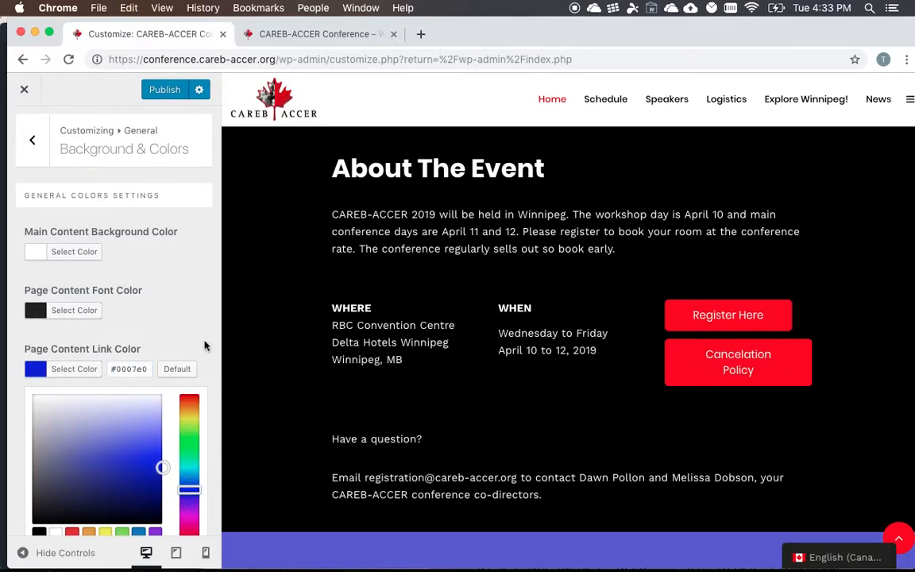
scroll(205, 344, down, 1)
scroll(462, 330, down, 5)
scroll(462, 330, up, 12)
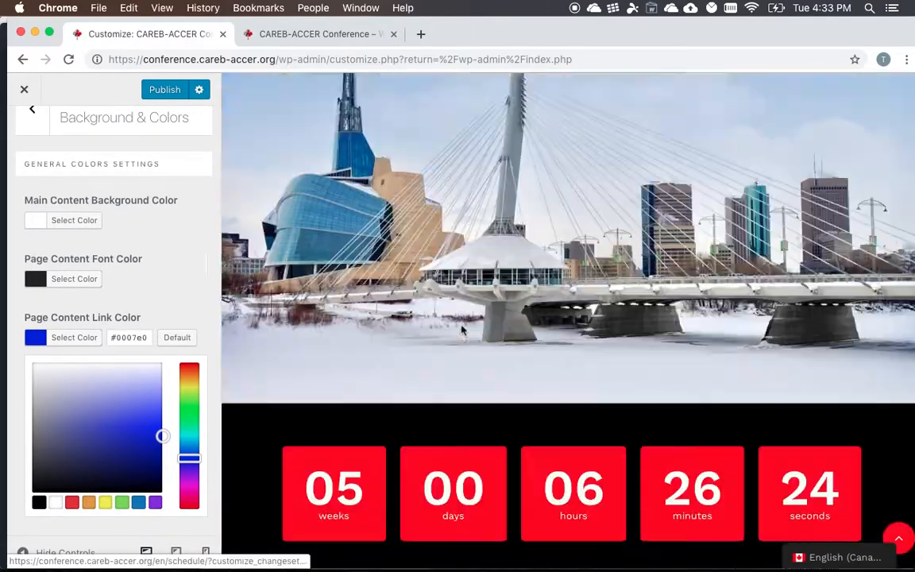
scroll(463, 329, down, 15)
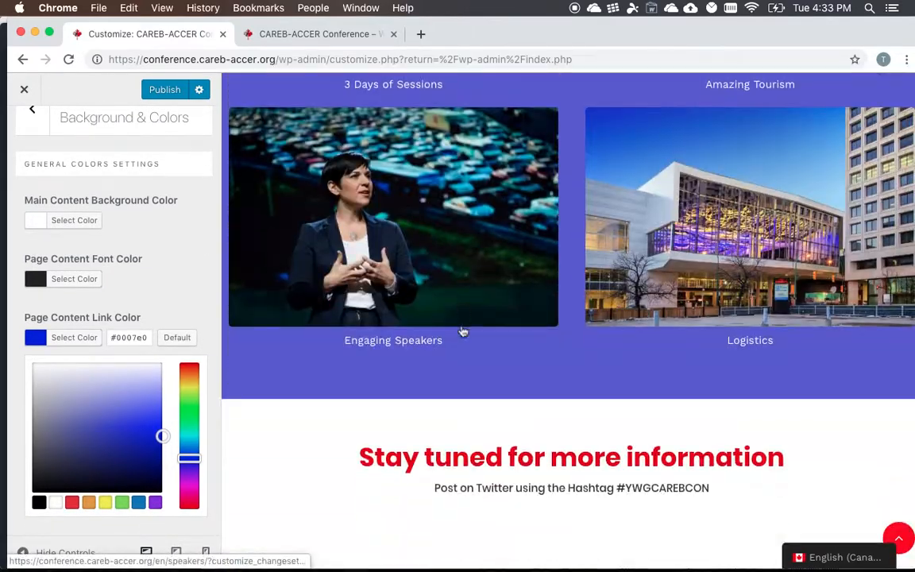
scroll(463, 331, up, 3)
- Restore the Page Content Link Color to the copied red #e00e00 and close its color picker
triple_click(145, 337)
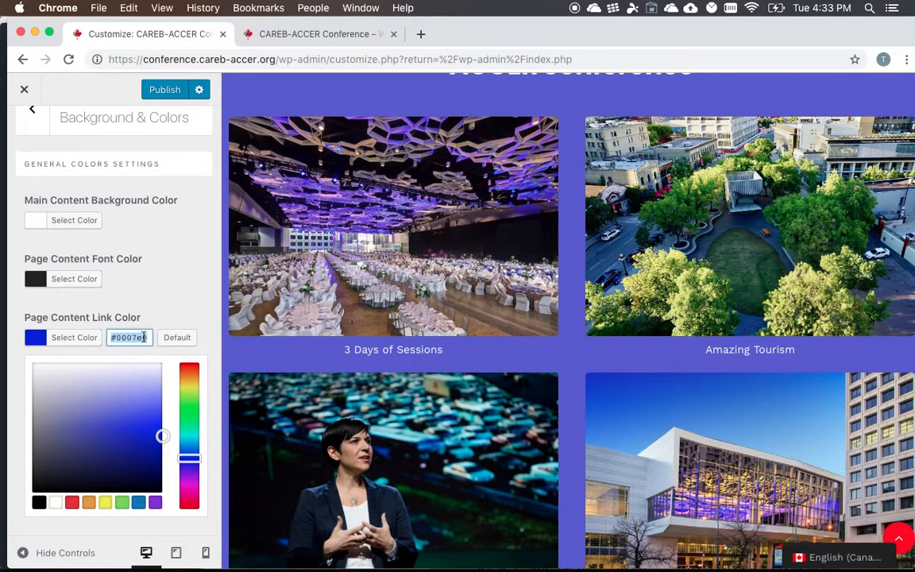
key(super+v)
click(167, 300)
- Compare the link and session color settings with the news and Twitter links in the preview, and return to the General overview
scroll(163, 306, down, 2)
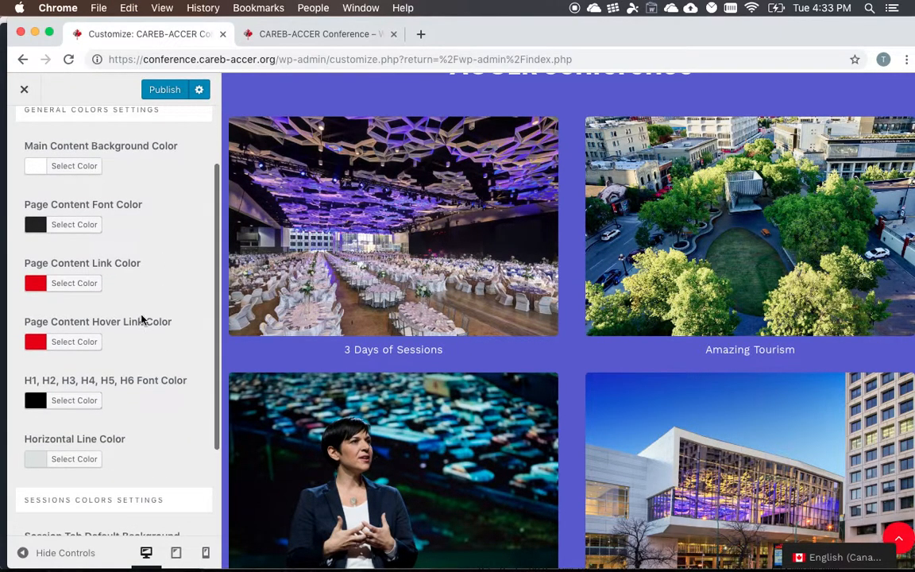
scroll(315, 346, down, 3)
scroll(316, 346, down, 5)
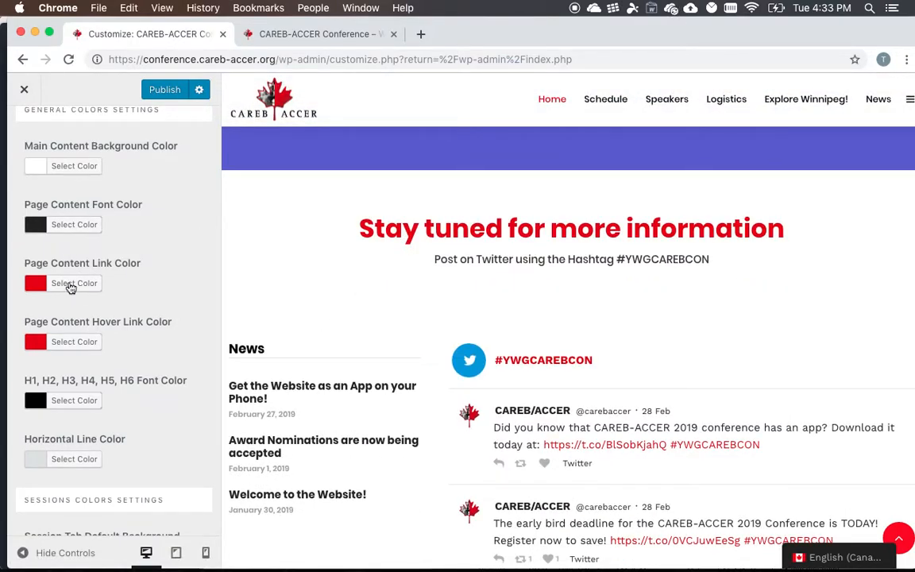
scroll(115, 344, down, 2)
scroll(115, 344, down, 1)
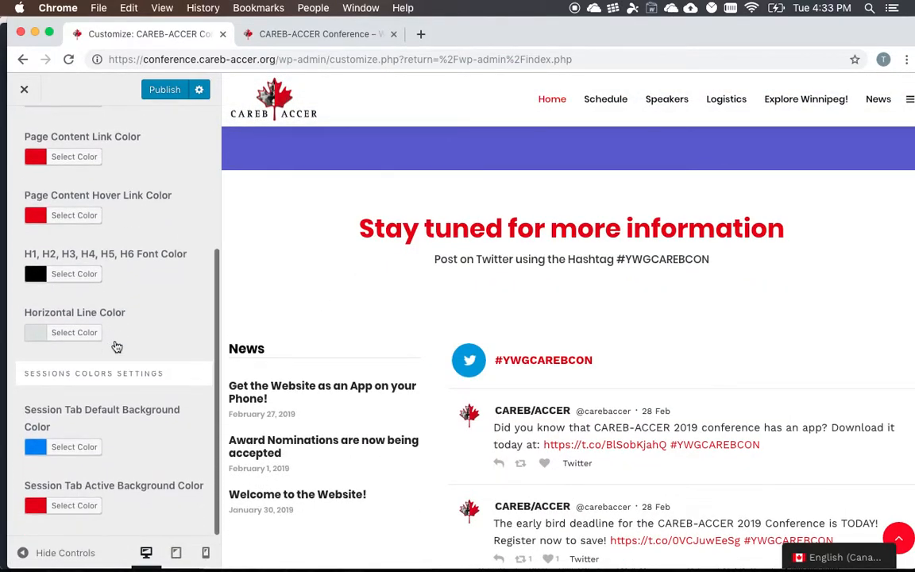
scroll(115, 344, up, 4)
scroll(115, 344, up, 2)
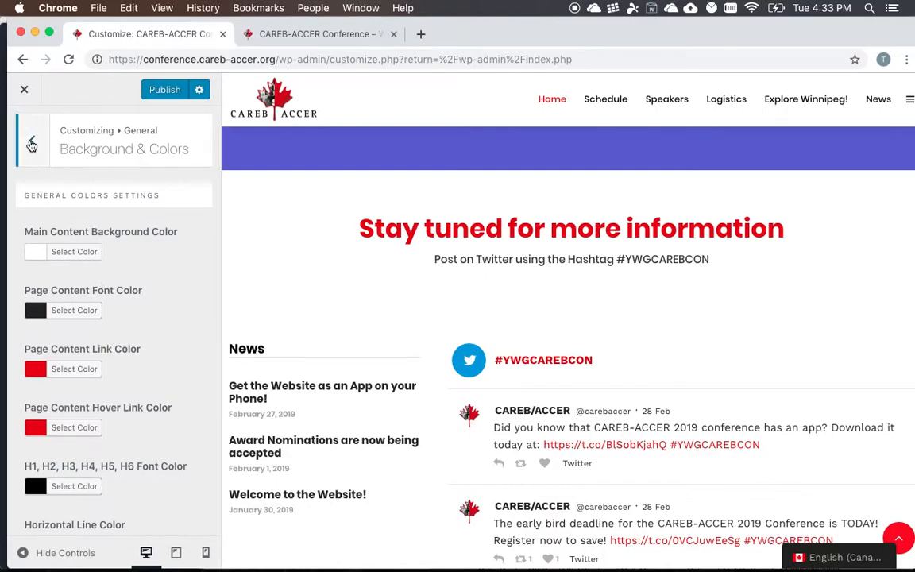
click(31, 140)
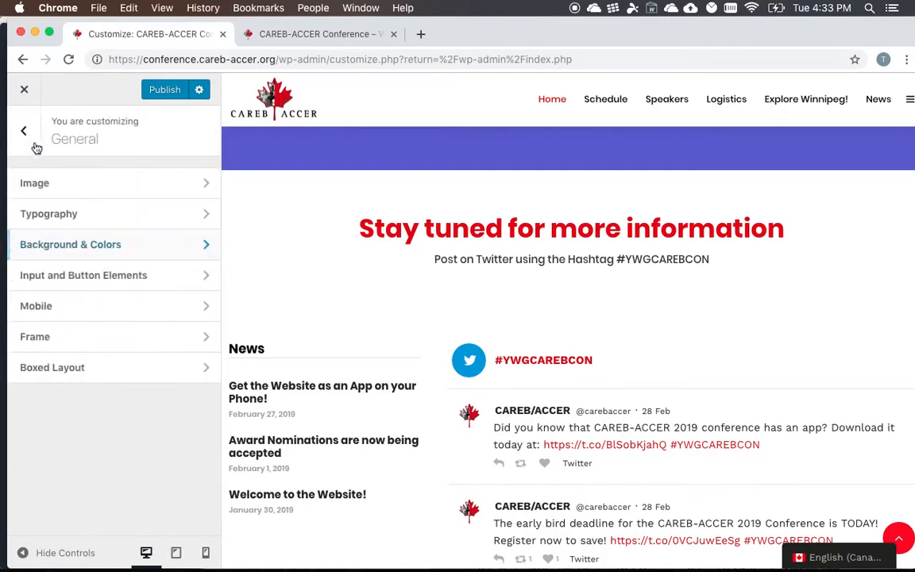
- Open the Input and Button Elements settings and review the input, textarea and button options
click(64, 274)
scroll(143, 282, down, 5)
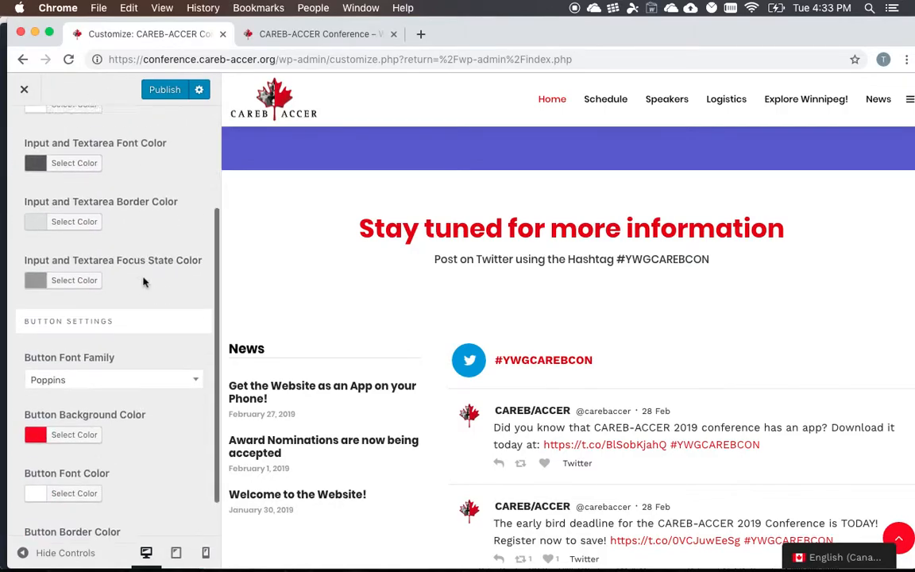
scroll(326, 337, down, 15)
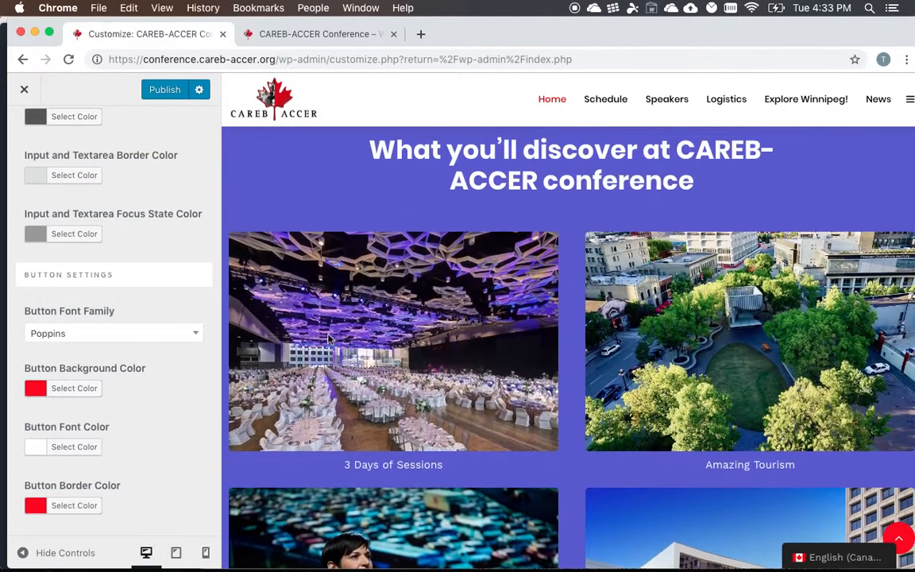
- Change the Button Background Color to blue #1546f9 and check the Register Here and Cancelation Policy buttons in the preview
scroll(326, 336, up, 8)
click(53, 393)
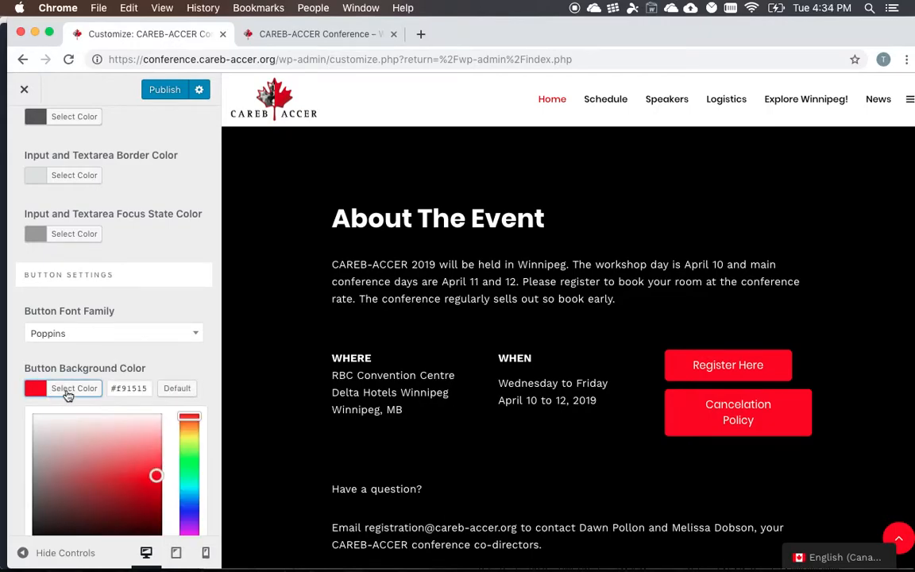
drag(189, 476, 192, 510)
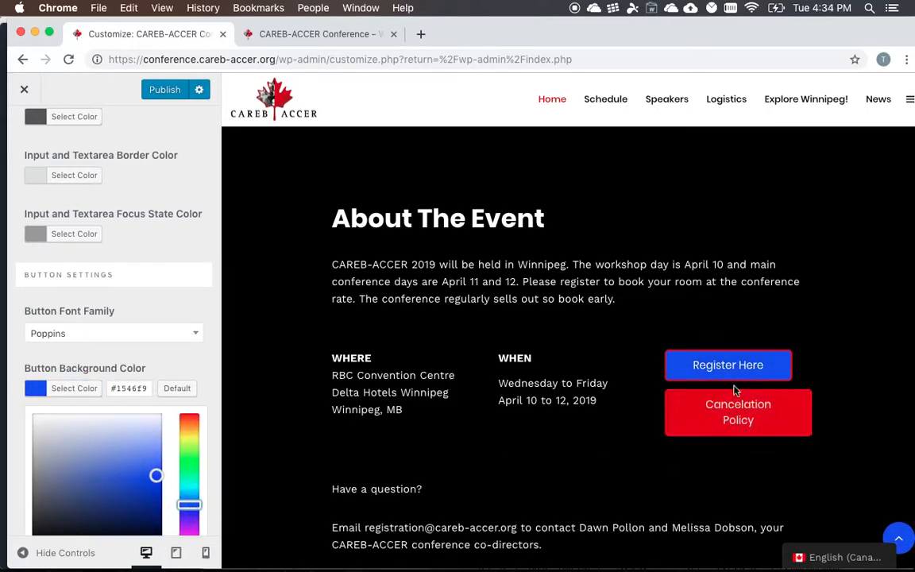
scroll(112, 381, down, 4)
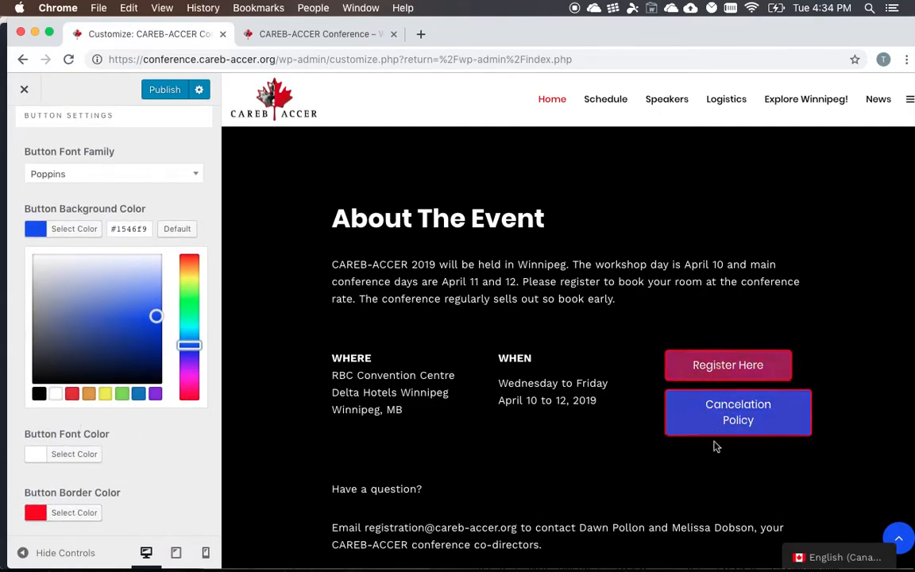
scroll(169, 196, up, 3)
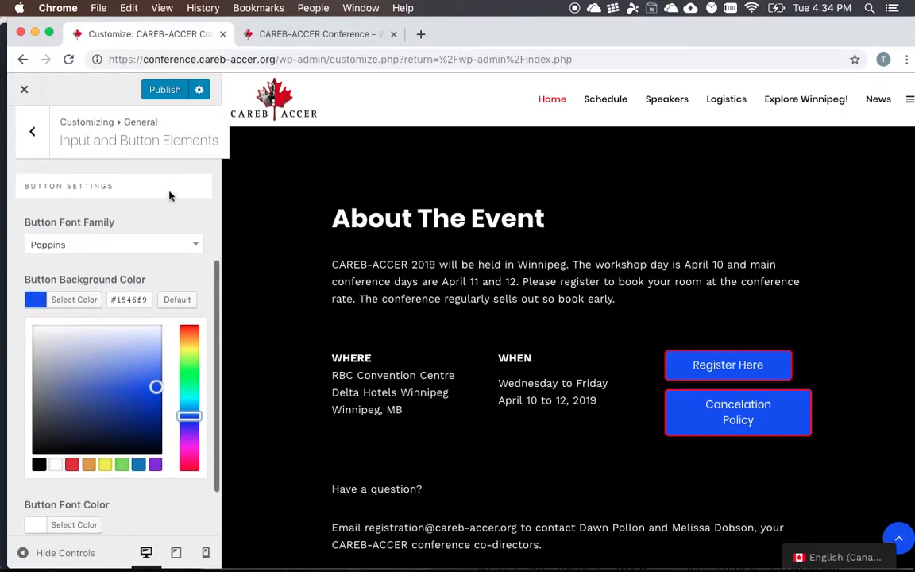
- Set the Button Background Color to the copied red #e00e00
scroll(139, 230, up, 2)
drag(112, 350, 219, 368)
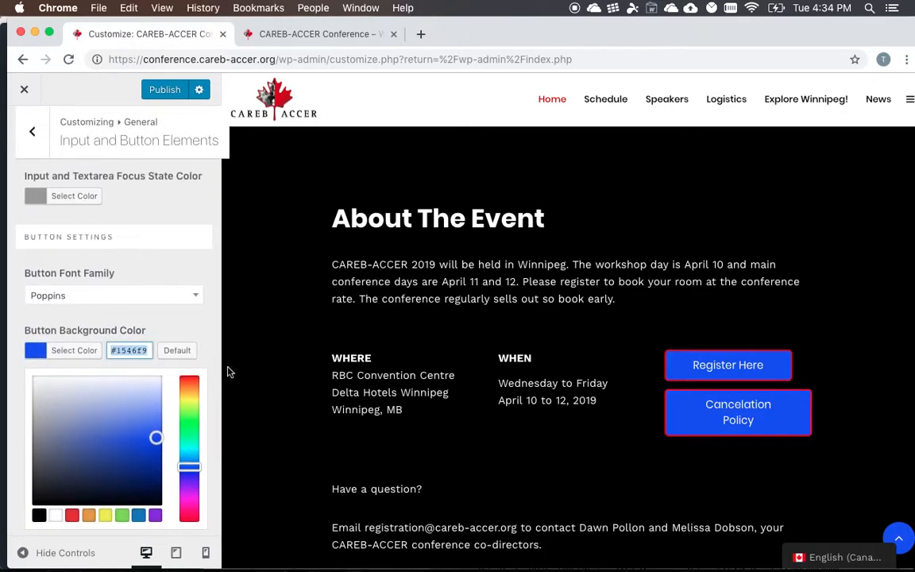
text(#e00e00)
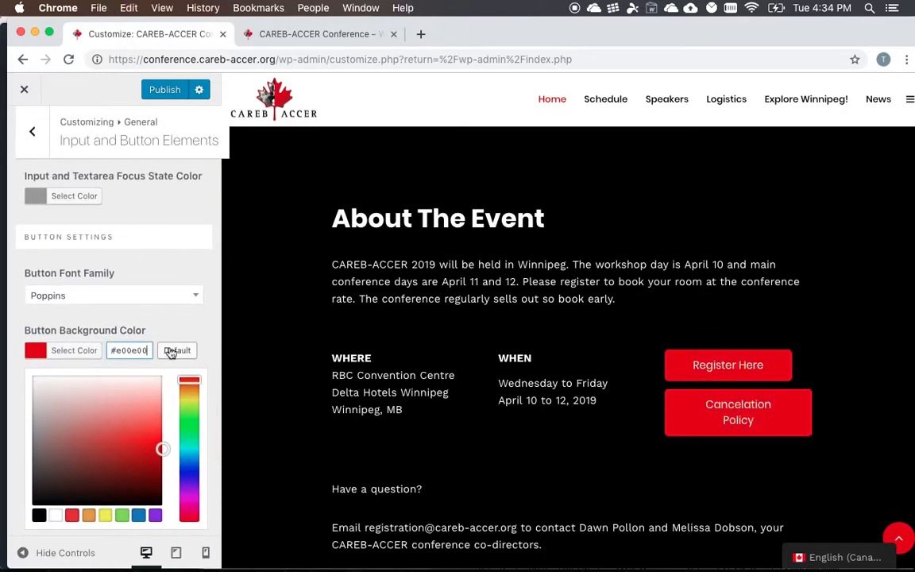
scroll(143, 276, up, 2)
scroll(128, 243, down, 5)
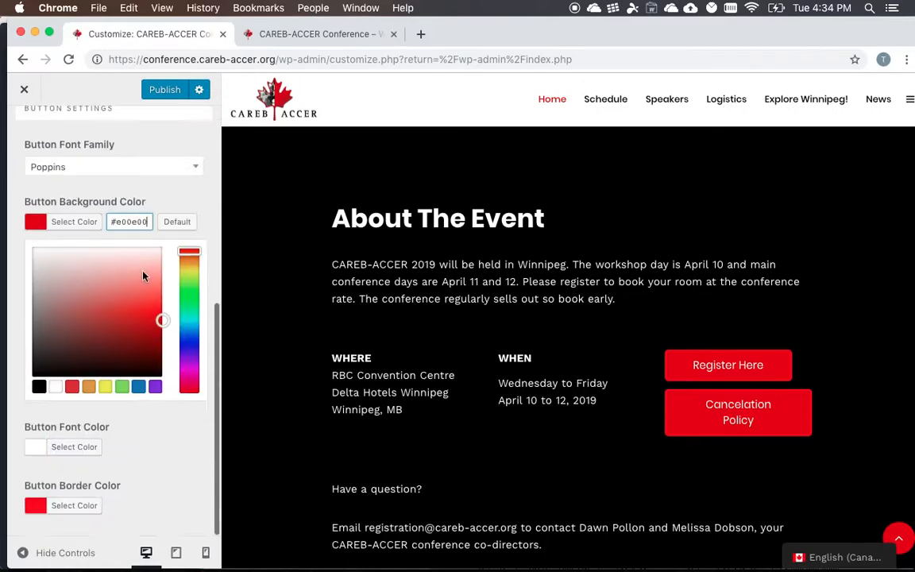
scroll(45, 133, up, 3)
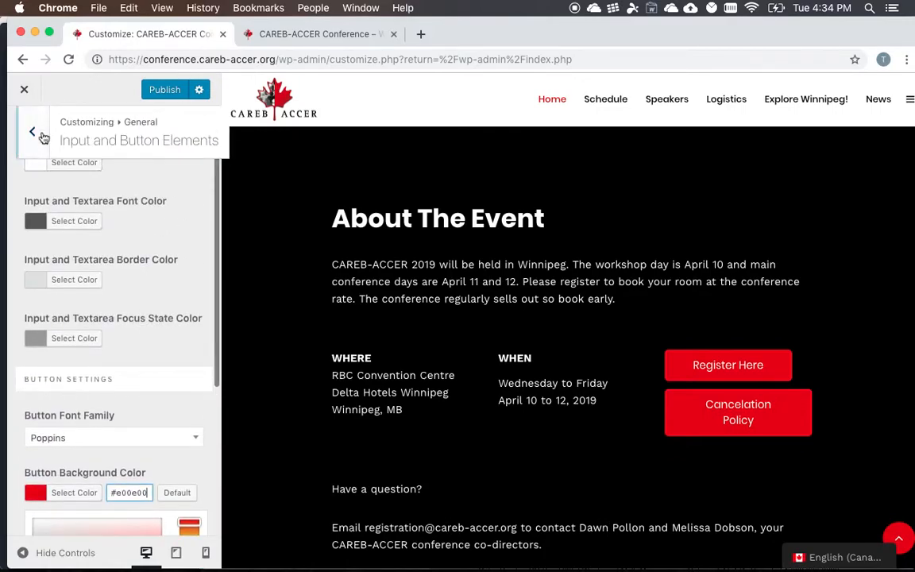
- Check the Mobile and Frame settings in the General section and return to its overview
click(34, 133)
scroll(383, 276, down, 5)
scroll(386, 310, up, 4)
click(75, 315)
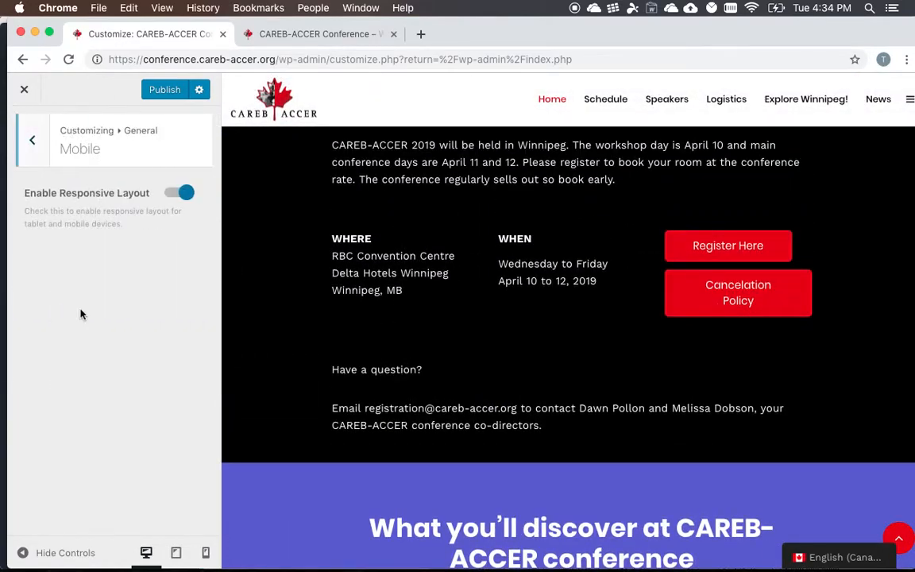
click(35, 125)
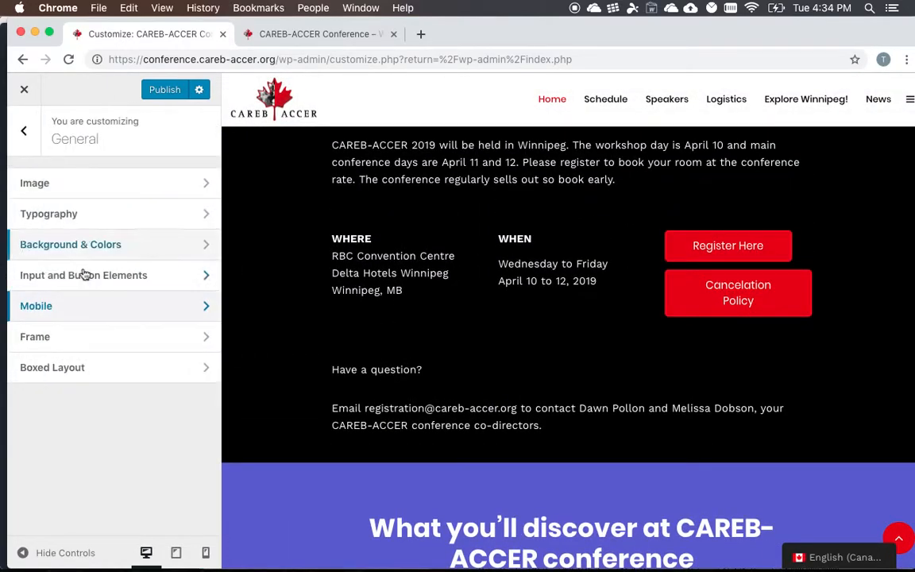
click(78, 341)
click(36, 141)
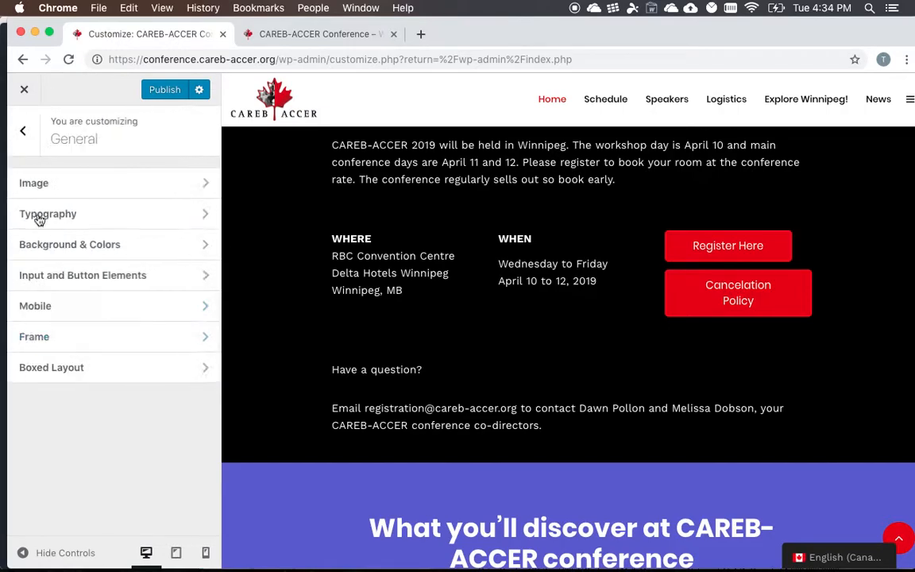
- Check the Boxed Layout settings in the General section and open the Colors settings of the Navigation section
click(61, 371)
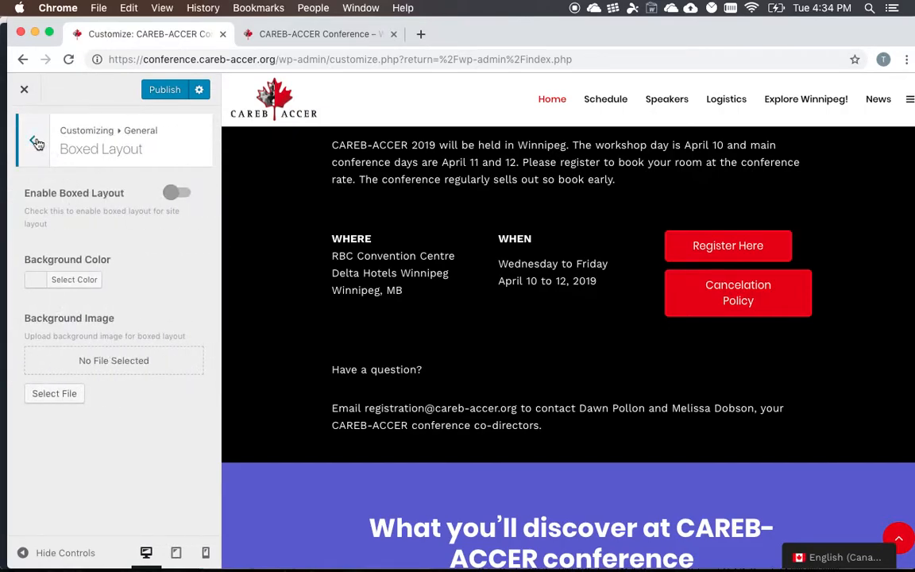
click(37, 141)
scroll(454, 384, up, 10)
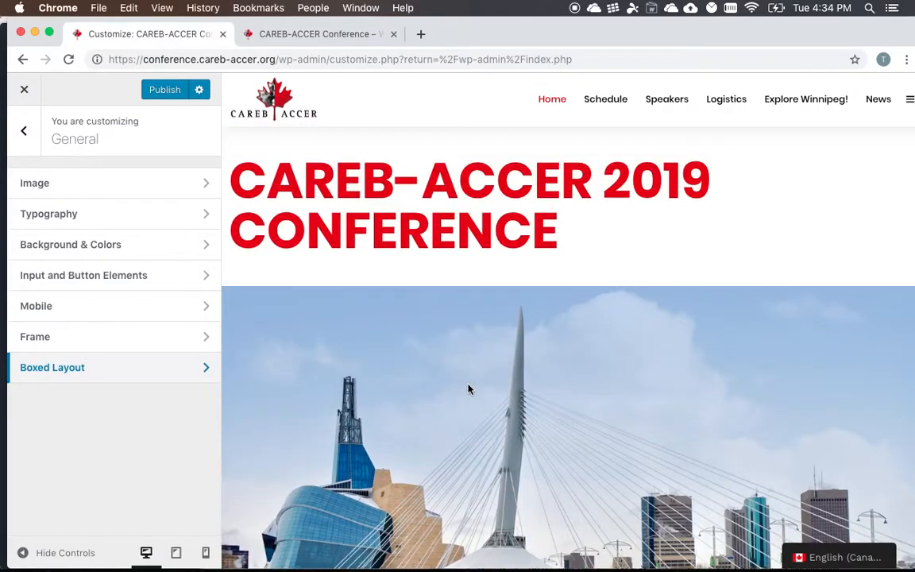
click(33, 140)
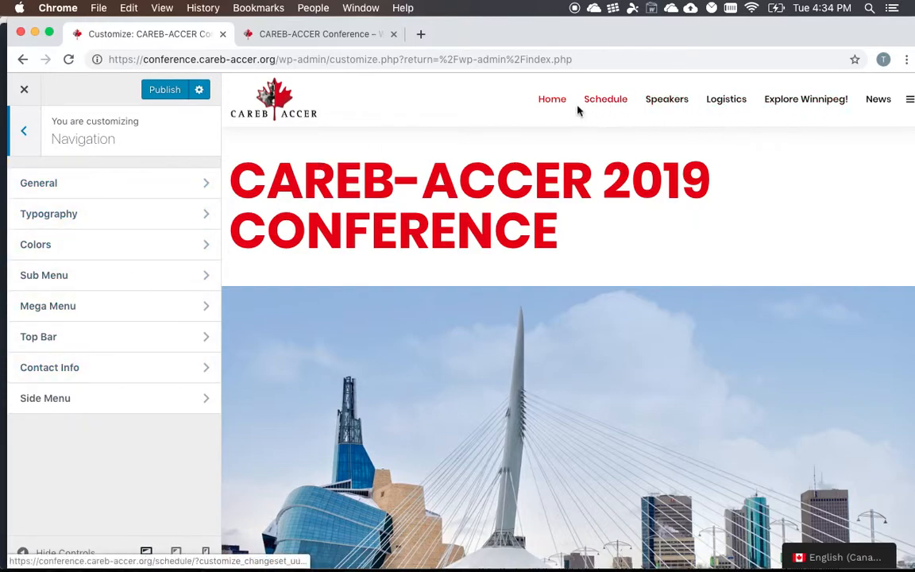
click(100, 253)
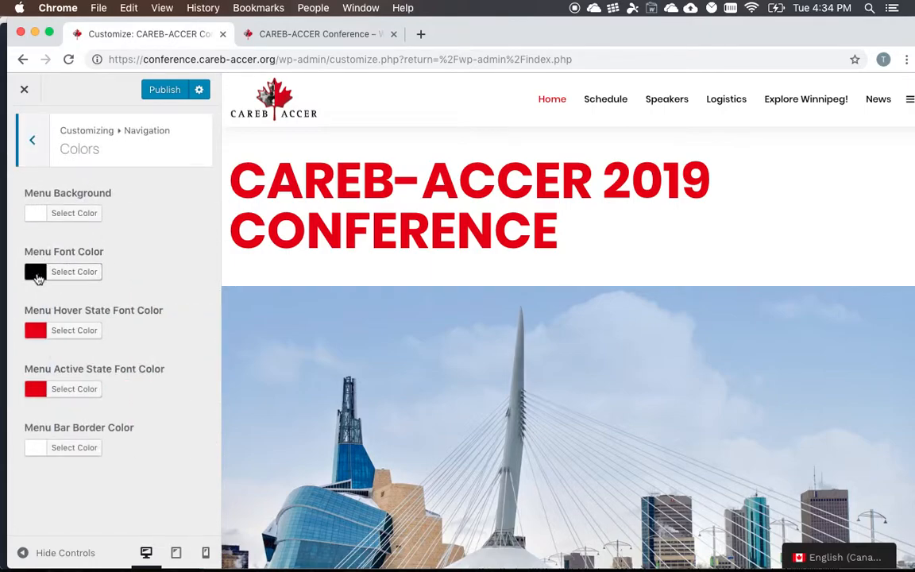
- Try red #f30606 and blue #061df3 as the Menu Font Color of the navigation
click(35, 272)
click(102, 340)
drag(103, 341, 176, 364)
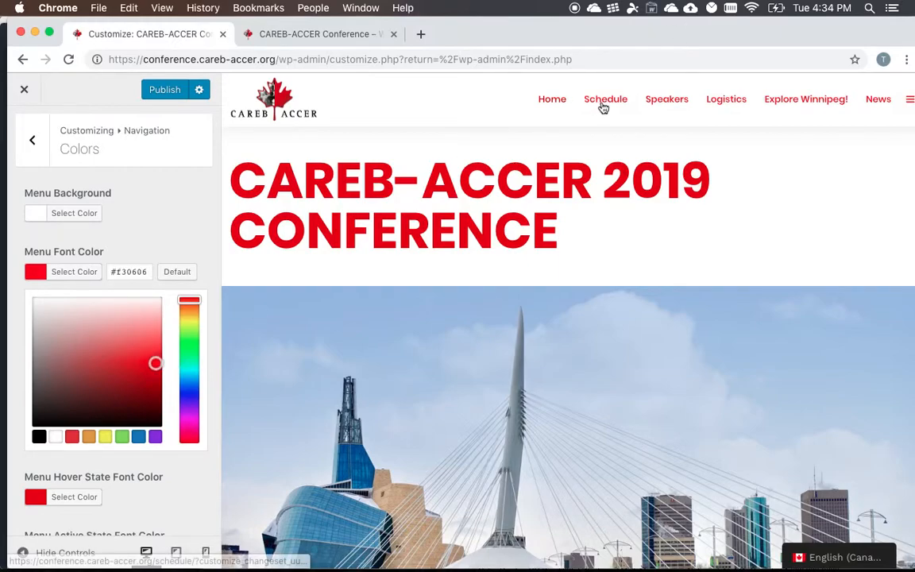
click(190, 380)
click(196, 395)
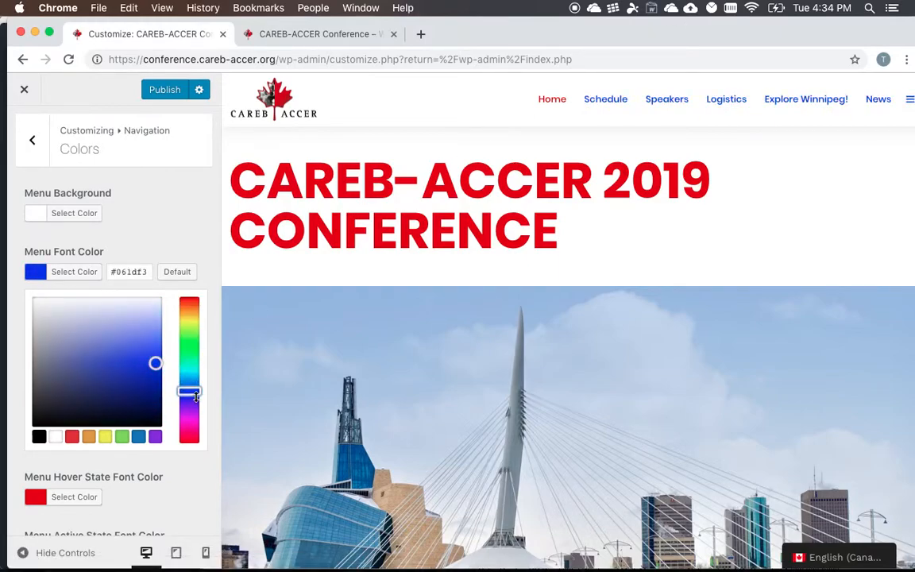
- Set the Menu Font Color to near-black #0c0c0c and return to the Navigation overview
drag(157, 381, 21, 423)
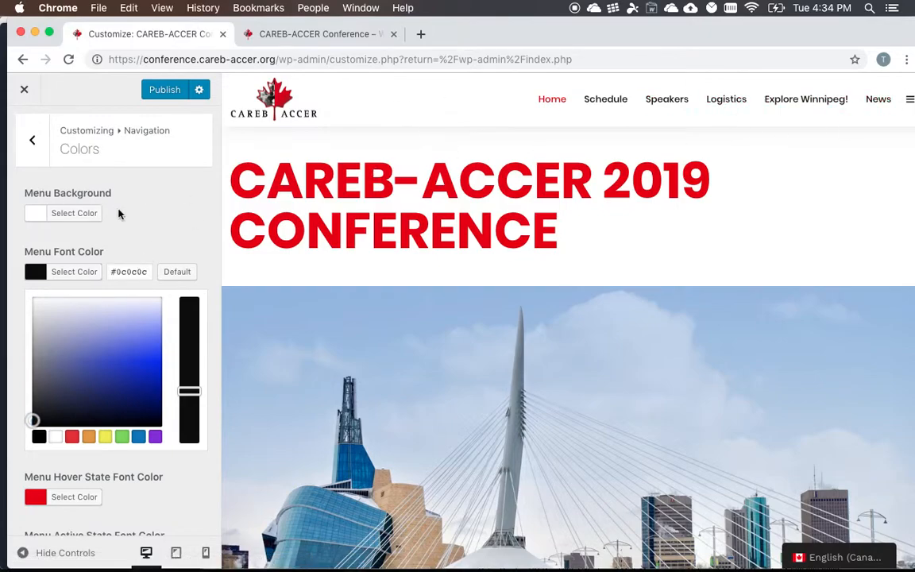
scroll(119, 212, down, 3)
scroll(112, 401, up, 3)
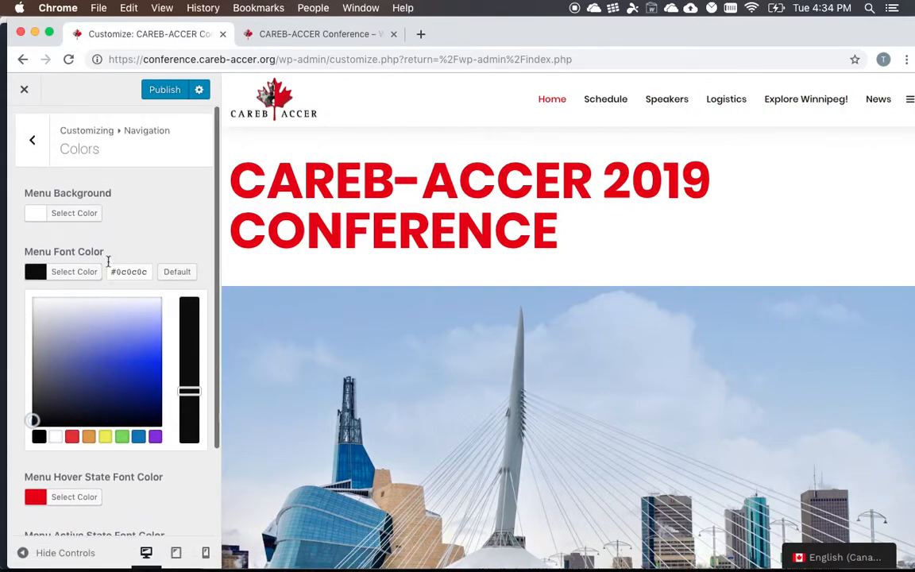
click(22, 159)
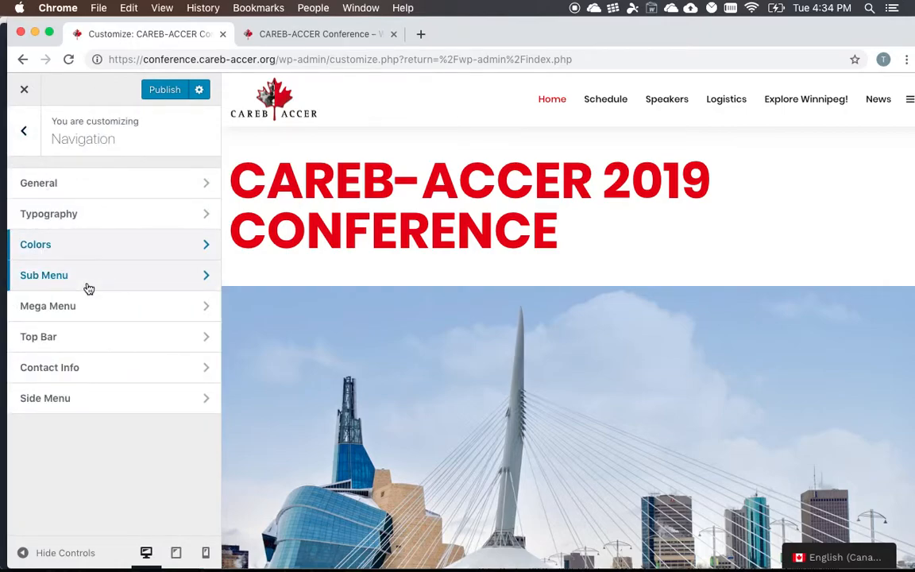
- Look through the Sub Menu, Mega Menu and Top Bar settings of the Navigation section
click(89, 278)
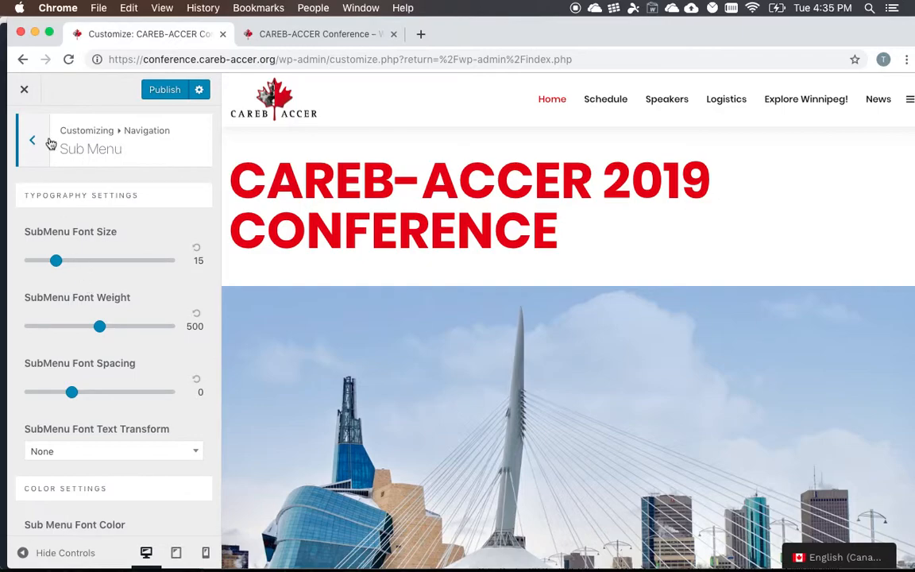
click(42, 149)
click(52, 316)
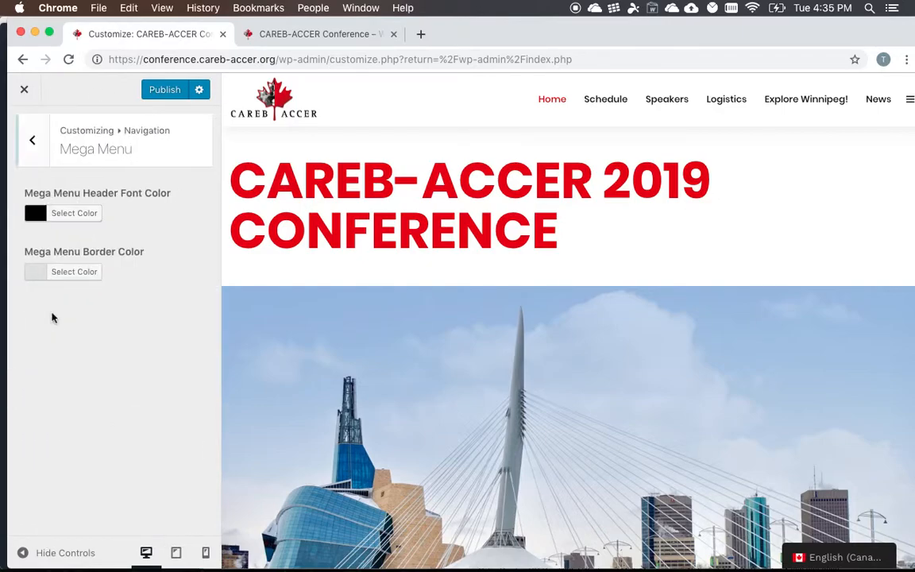
click(28, 142)
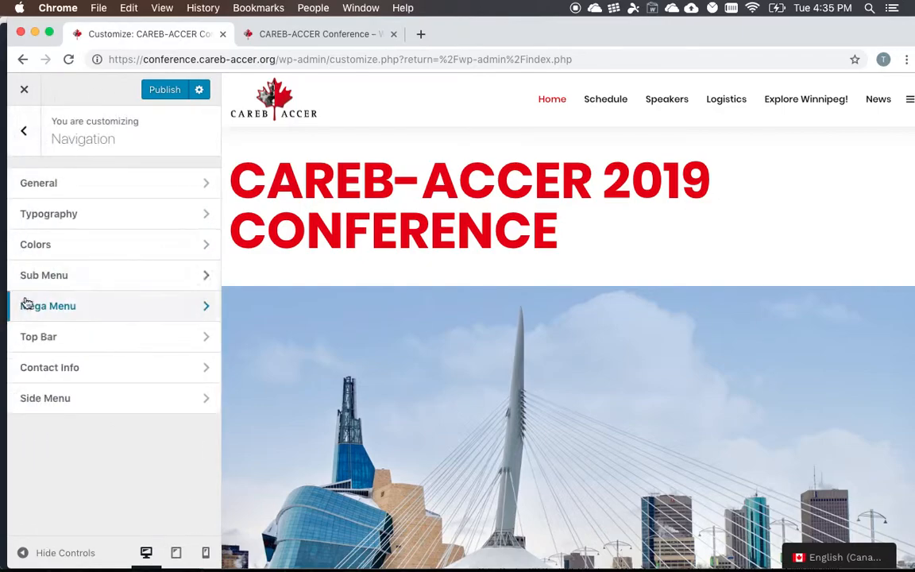
click(31, 340)
click(36, 132)
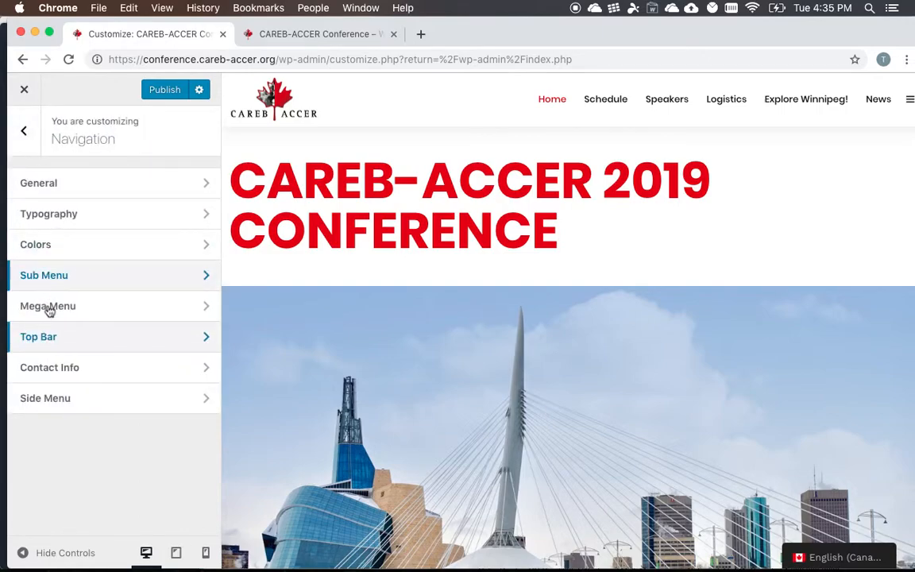
- Review the Side Menu's general, typography, color and search settings and return to the Navigation overview
click(53, 401)
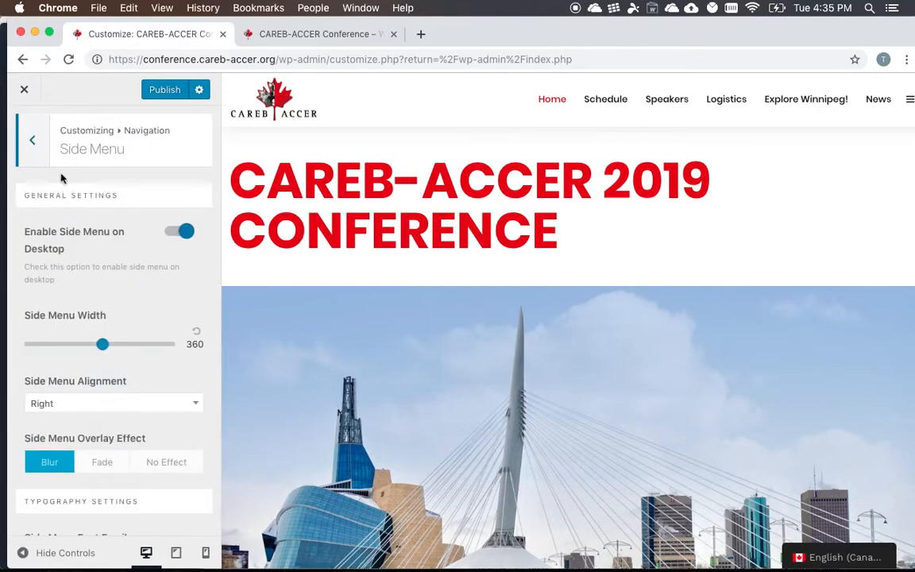
scroll(80, 247, down, 15)
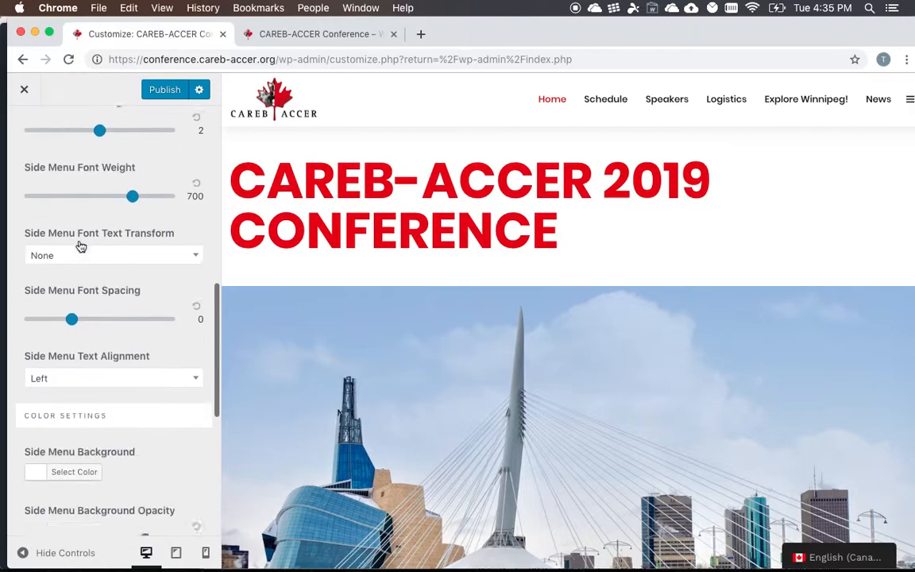
scroll(77, 235, up, 15)
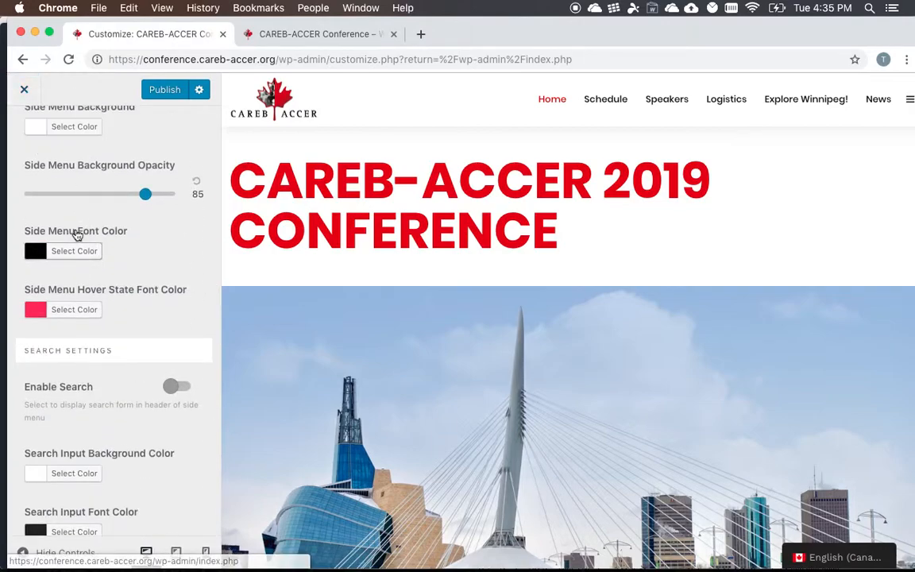
click(36, 140)
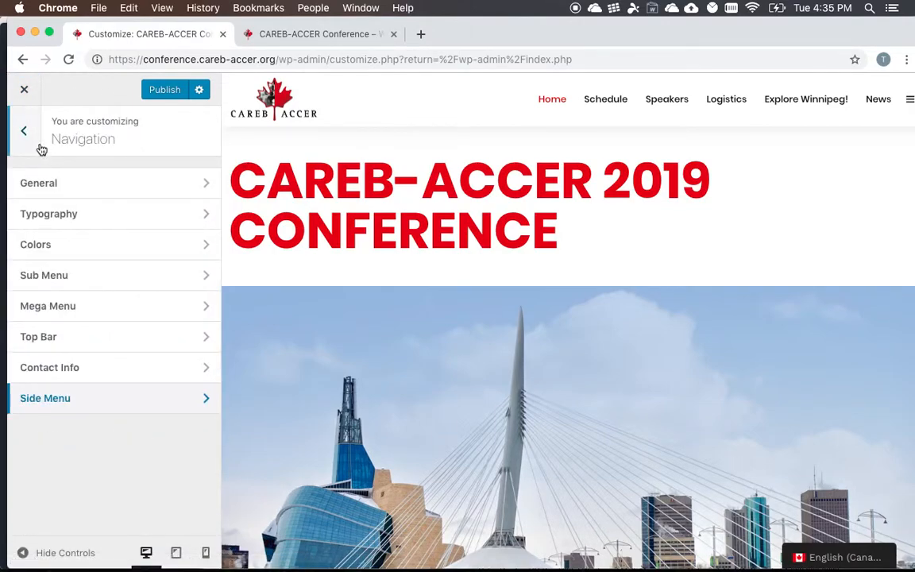
- In the Header section's Page Title settings, set Page Header Padding Top to 38 and Page Title Font Size to 56
click(35, 141)
click(57, 327)
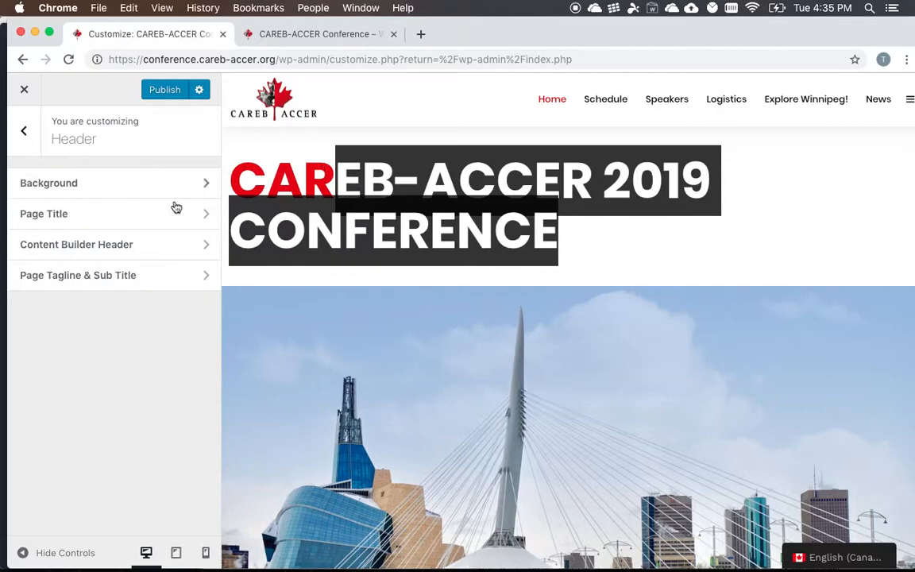
click(122, 215)
mouse_move(64, 222)
mouse_down()
mouse_move(112, 222)
mouse_move(52, 231)
mouse_move(58, 225)
mouse_up()
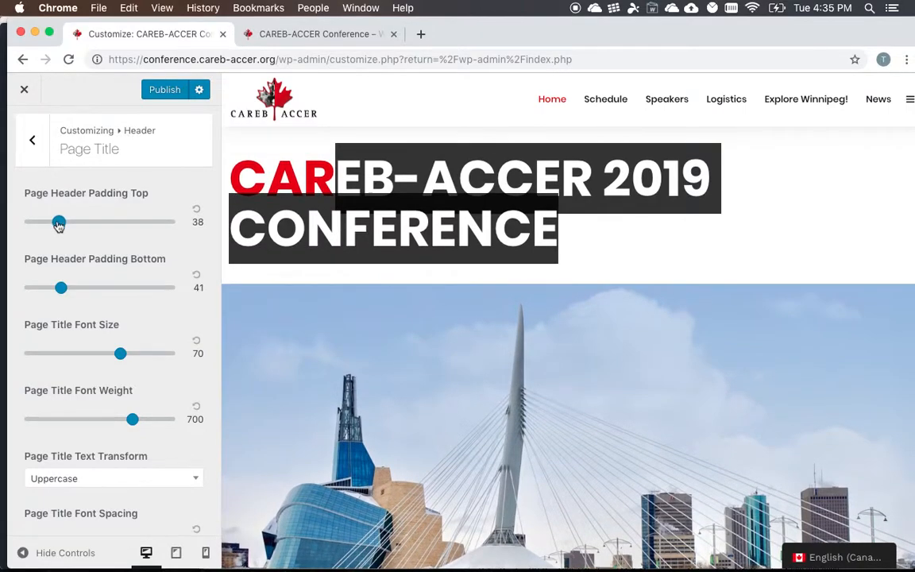
drag(120, 354, 100, 359)
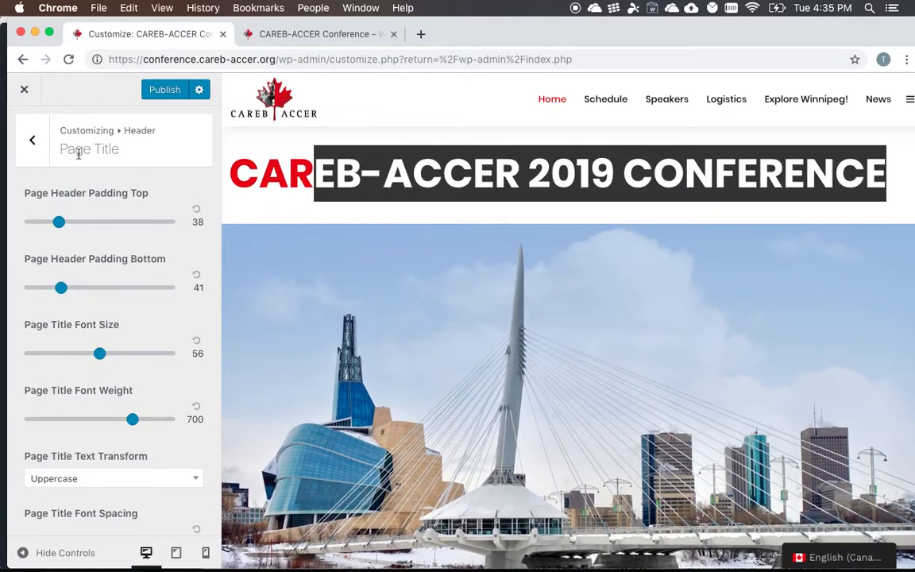
- Check the Content Builder Header settings and return to the Header overview
click(33, 140)
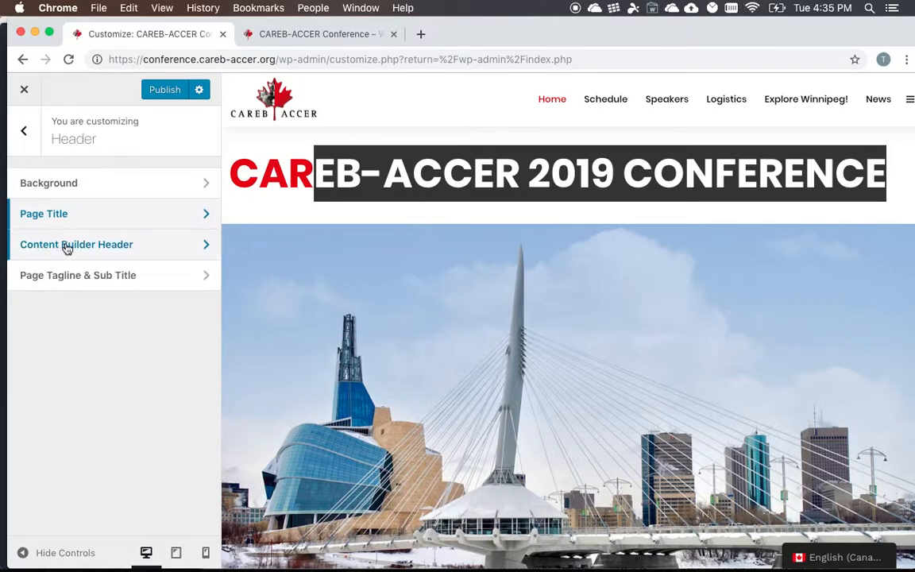
click(66, 242)
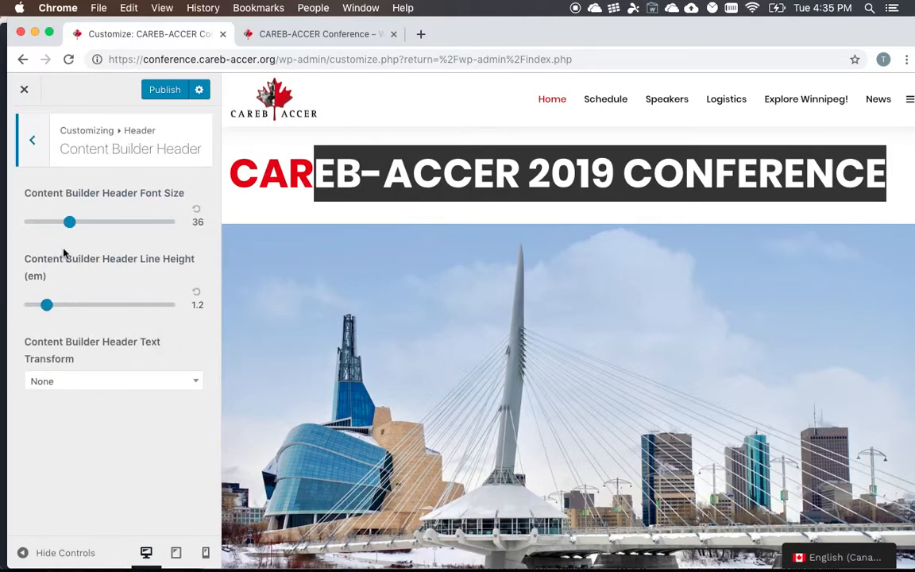
click(30, 144)
- Review the remaining Page Title settings, clear the text selection in the preview and return to the main customizer overview
click(41, 214)
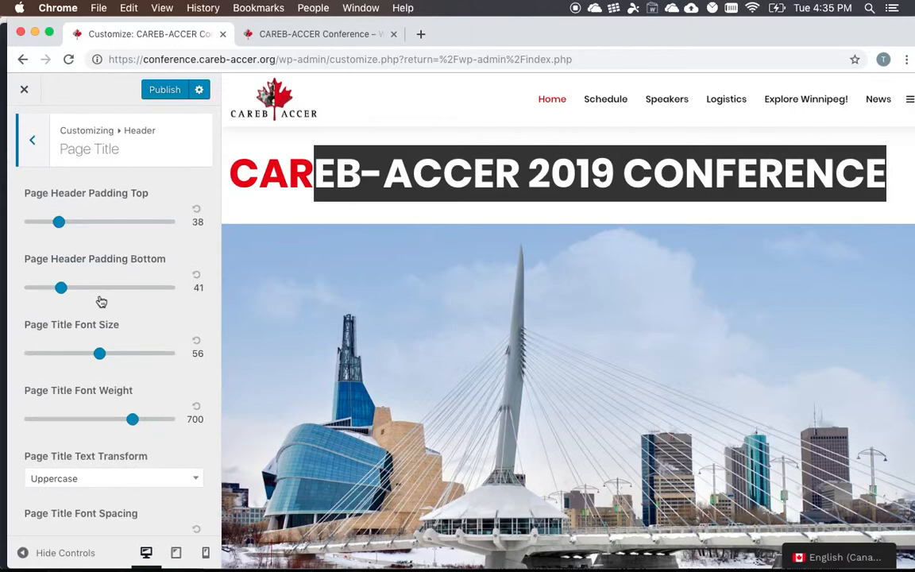
scroll(100, 302, down, 3)
scroll(100, 302, down, 2)
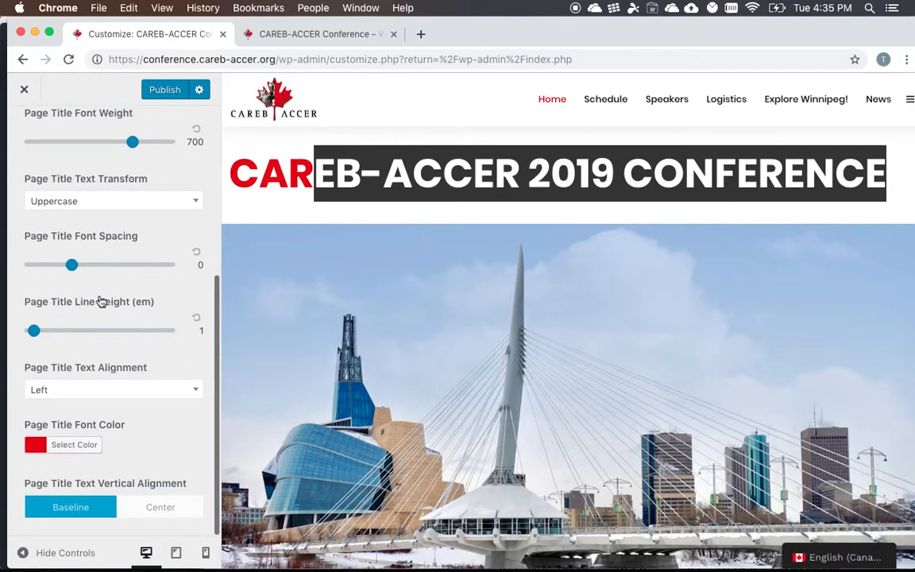
click(385, 212)
scroll(108, 389, up, 5)
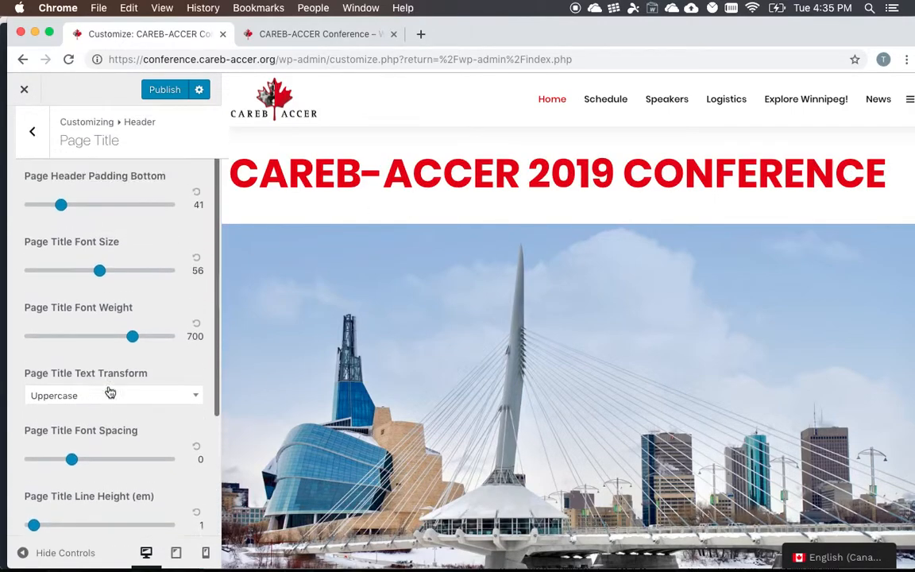
click(30, 132)
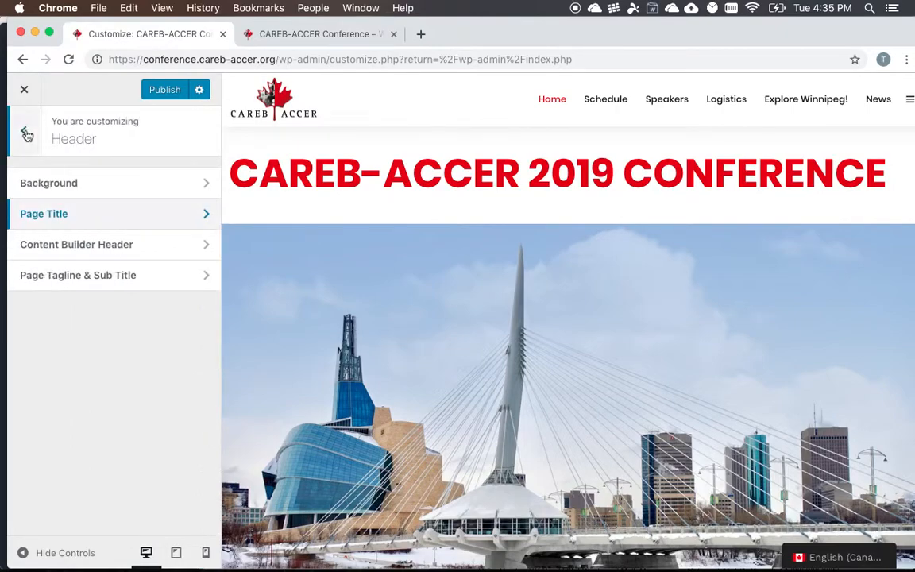
click(24, 130)
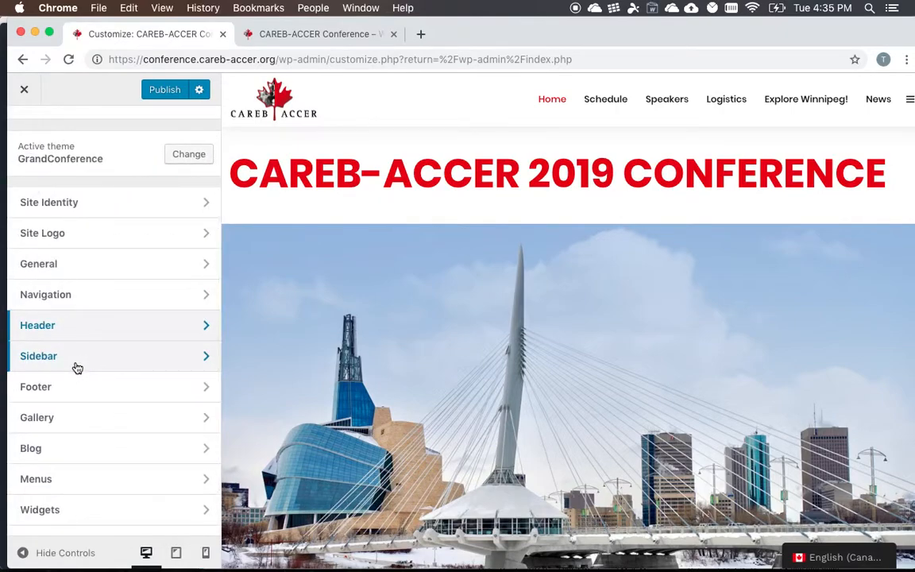
- Look at the Sidebar settings, scroll through the homepage preview and return to the main customizer overview
scroll(76, 367, down, 2)
click(90, 313)
scroll(429, 316, down, 5)
scroll(429, 316, down, 5)
click(35, 135)
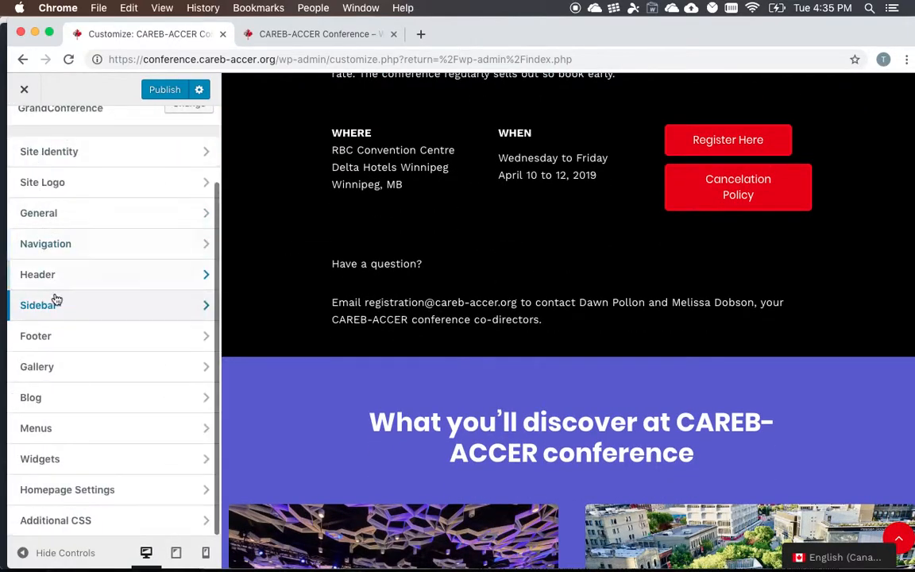
- Bring the page footer into view in the preview and open the Footer section's General settings
click(64, 340)
scroll(348, 257, down, 15)
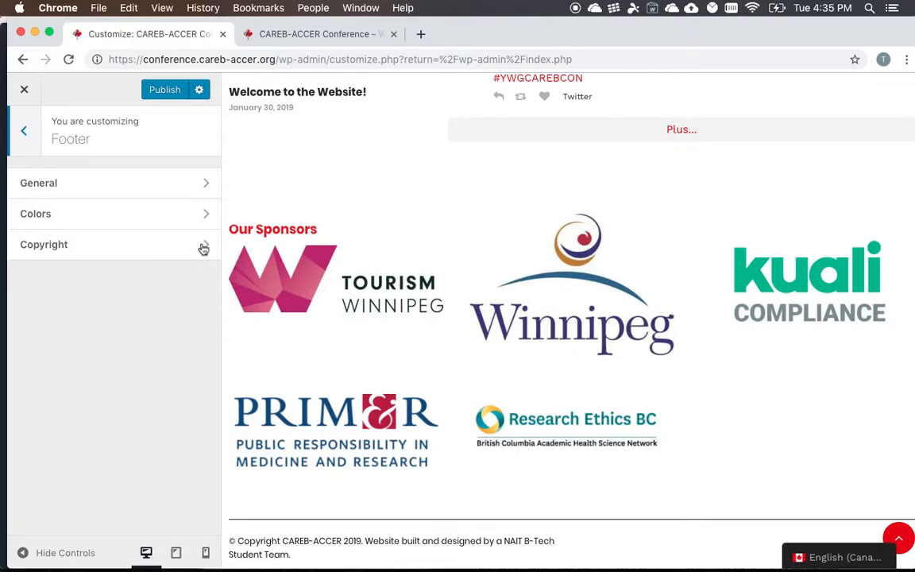
click(61, 183)
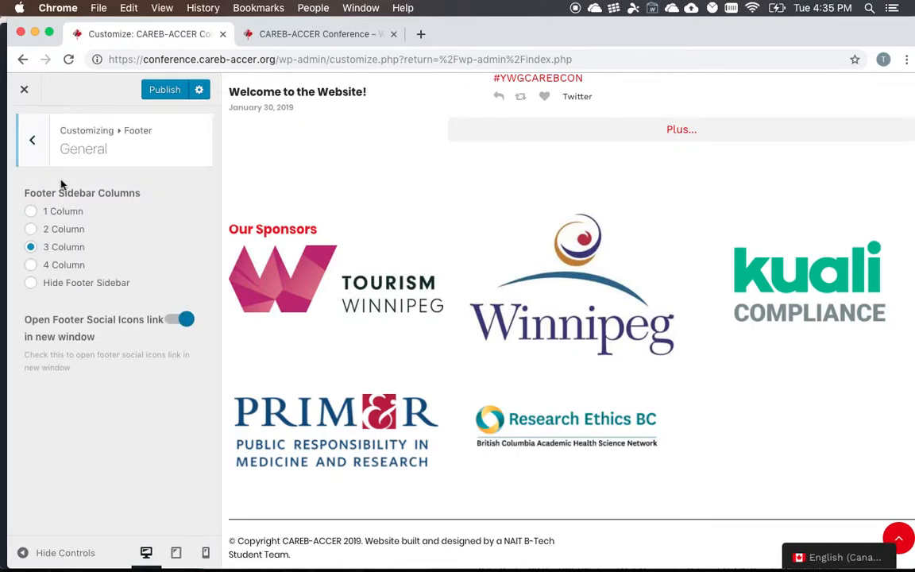
- Try the 4 Column option for Footer Sidebar Columns, restore 3 Column and return to the Footer overview
click(32, 267)
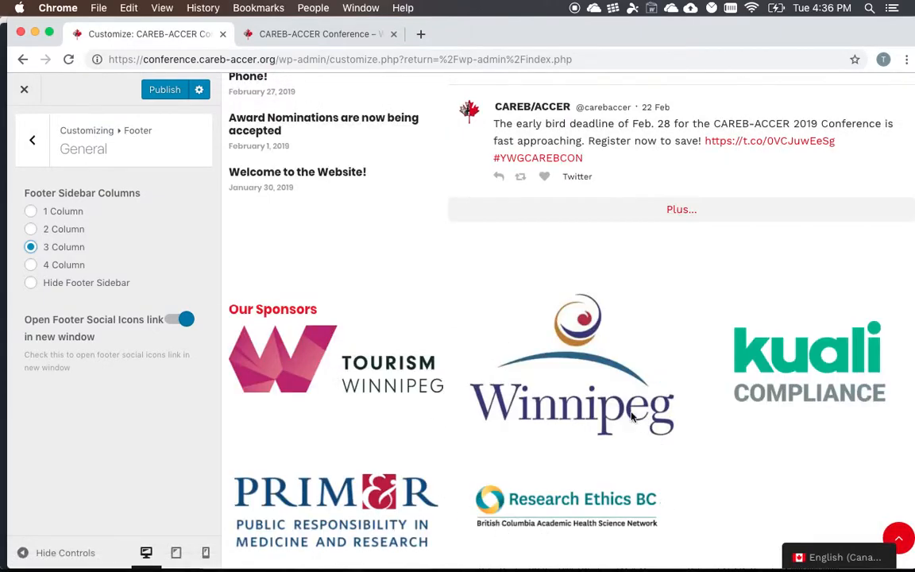
scroll(577, 394, down, 1)
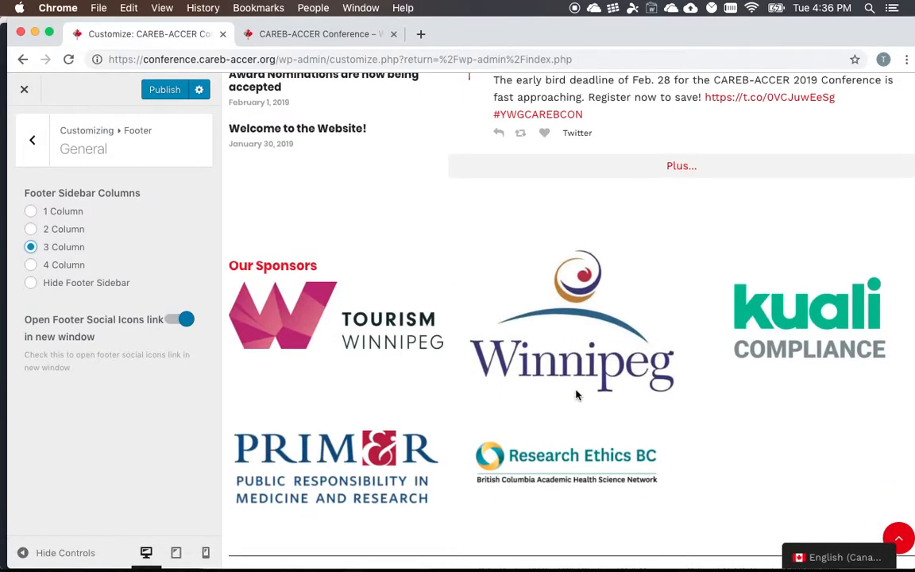
click(35, 146)
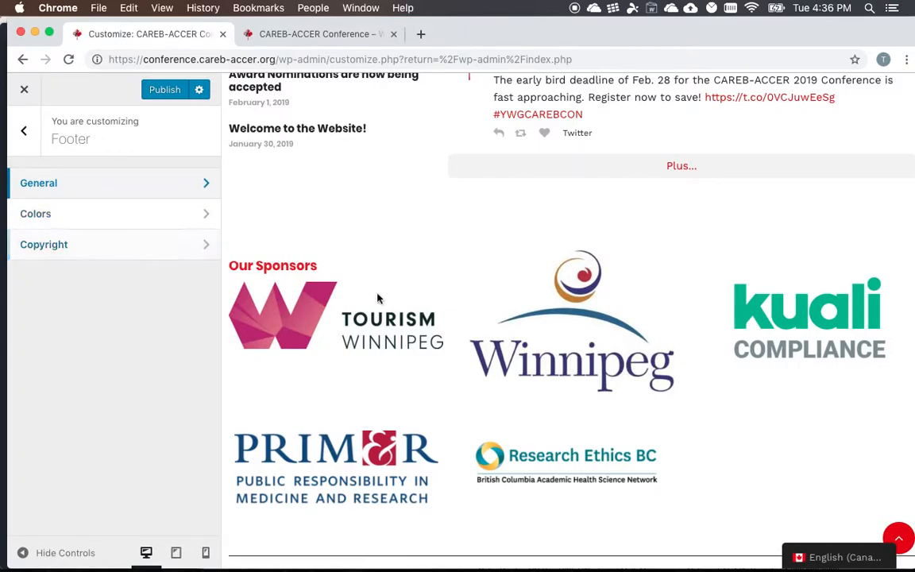
- Highlight the copyright line at the end of the page preview and open the Footer section's Colors settings
scroll(391, 506, down, 1)
drag(323, 554, 252, 539)
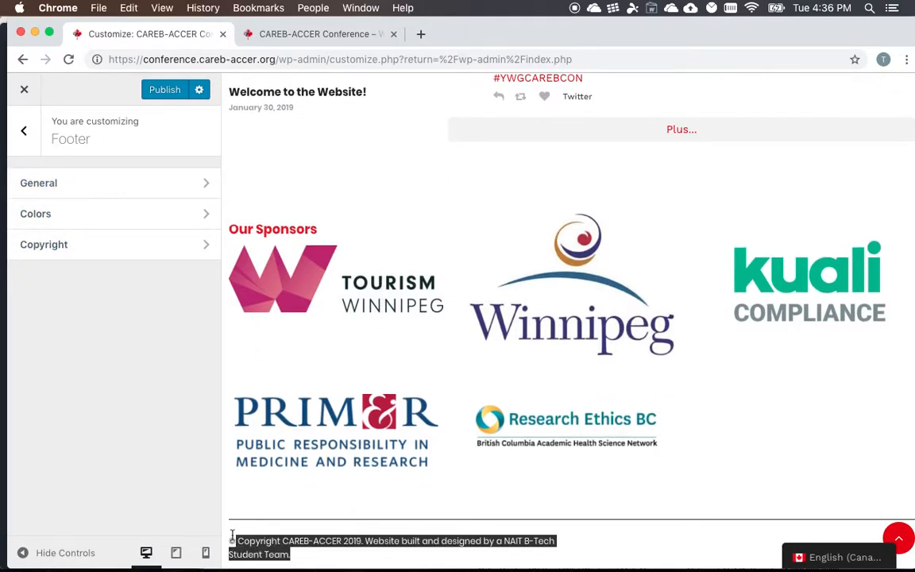
click(87, 217)
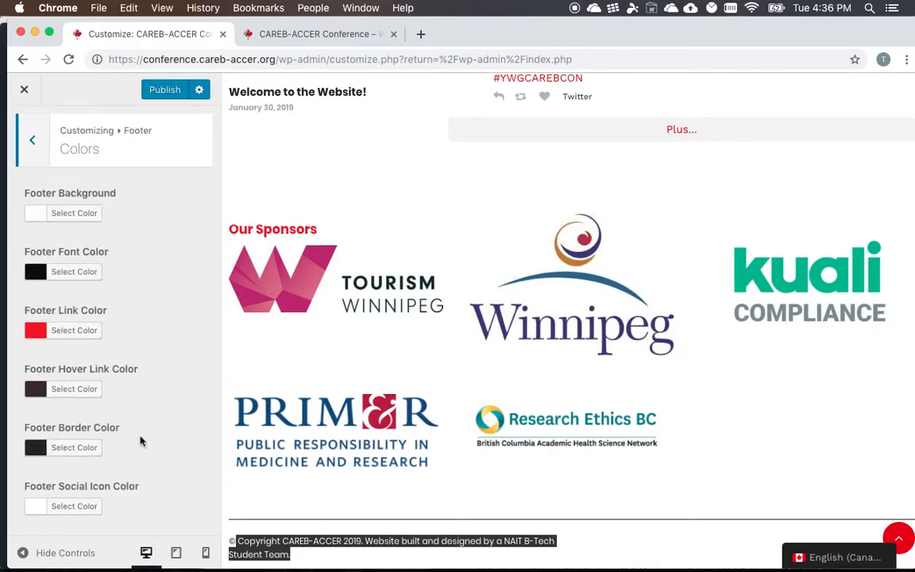
- Leave the Footer settings, open the customizer's Menus section and bring the navigation bar into view in the site preview
click(29, 151)
click(29, 151)
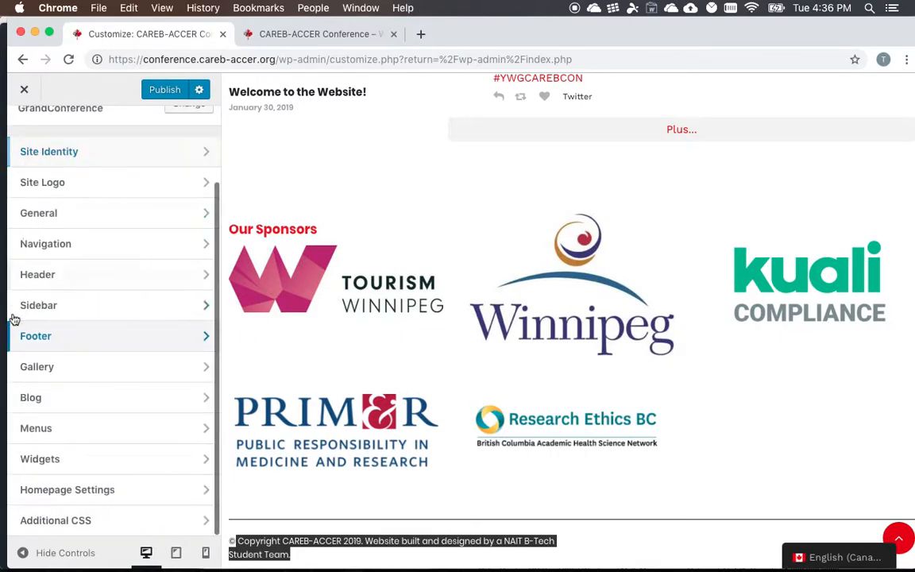
click(65, 428)
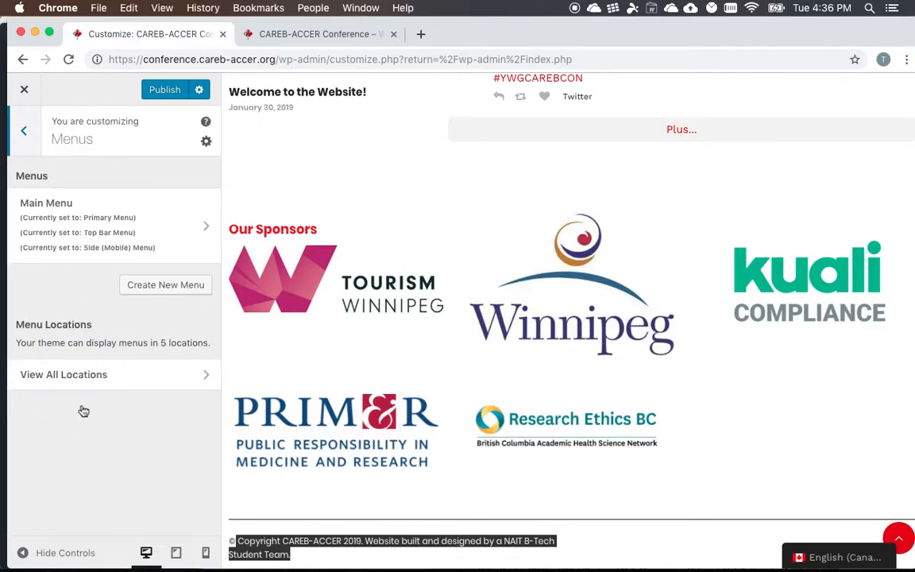
scroll(350, 373, up, 15)
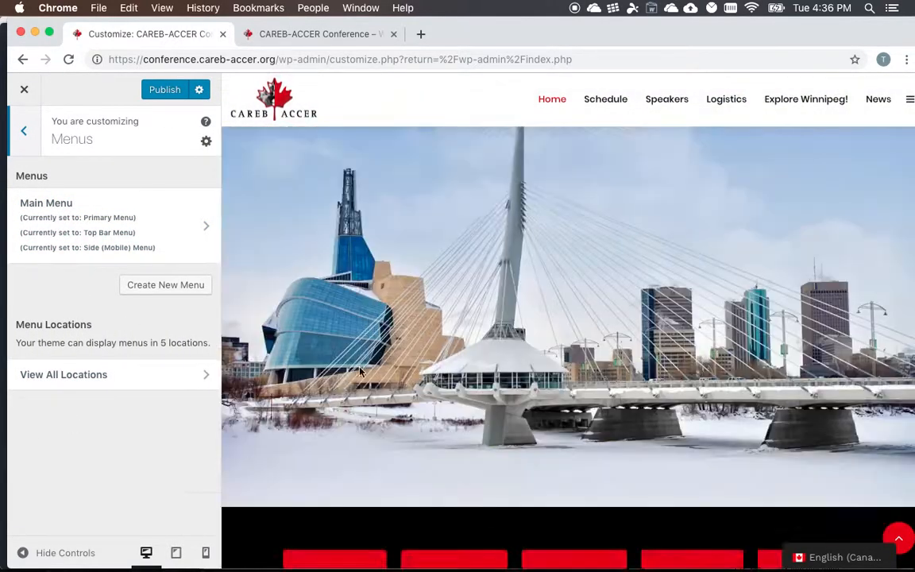
- Open the Main Menu's settings and look through its menu items and the Menu Locations options
click(69, 223)
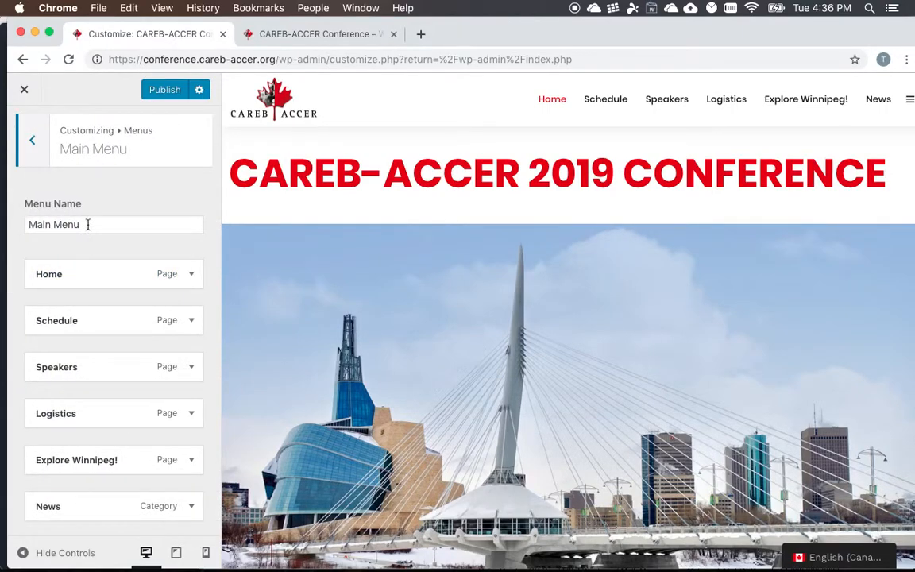
scroll(87, 225, down, 7)
scroll(87, 225, up, 7)
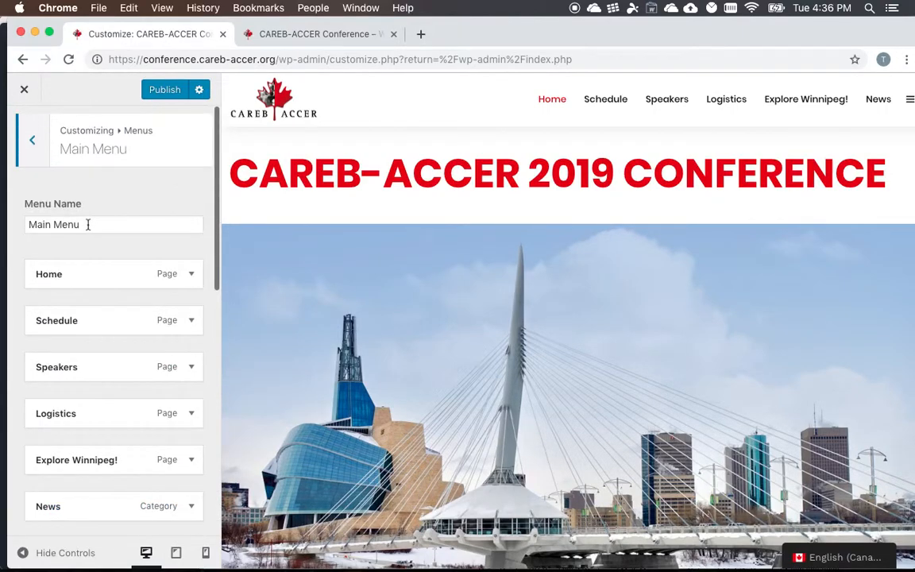
scroll(117, 371, down, 4)
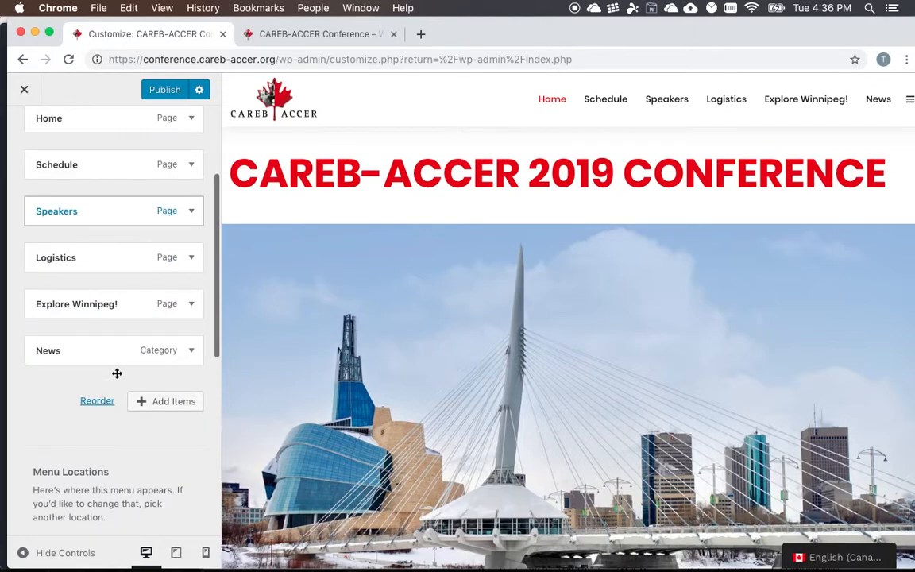
scroll(116, 373, down, 5)
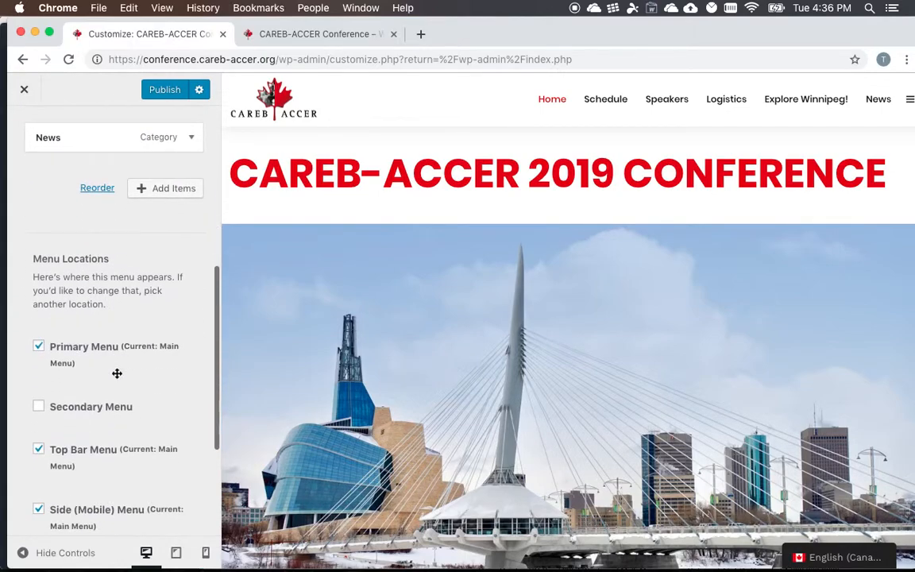
scroll(117, 373, down, 3)
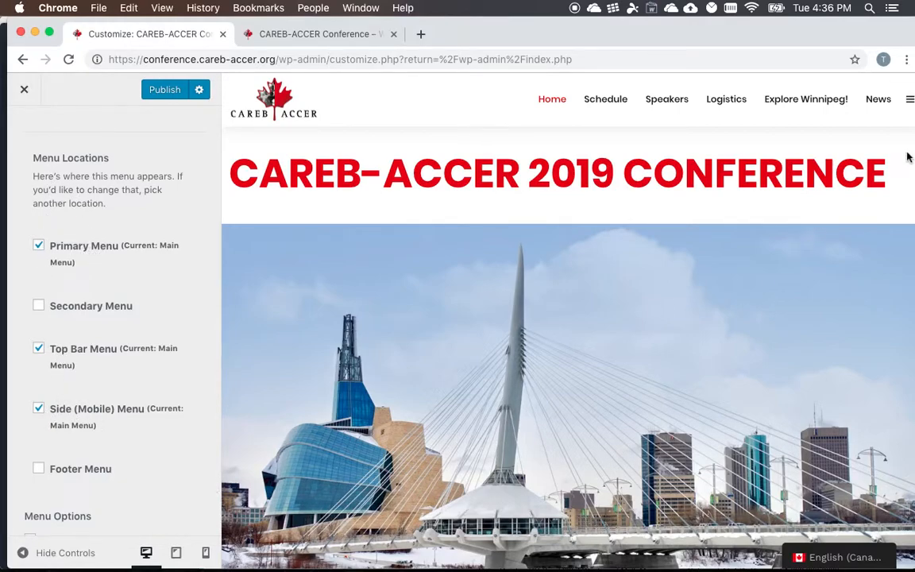
- Open and close the side menu in the site preview, and return to the main customizer overview
click(911, 104)
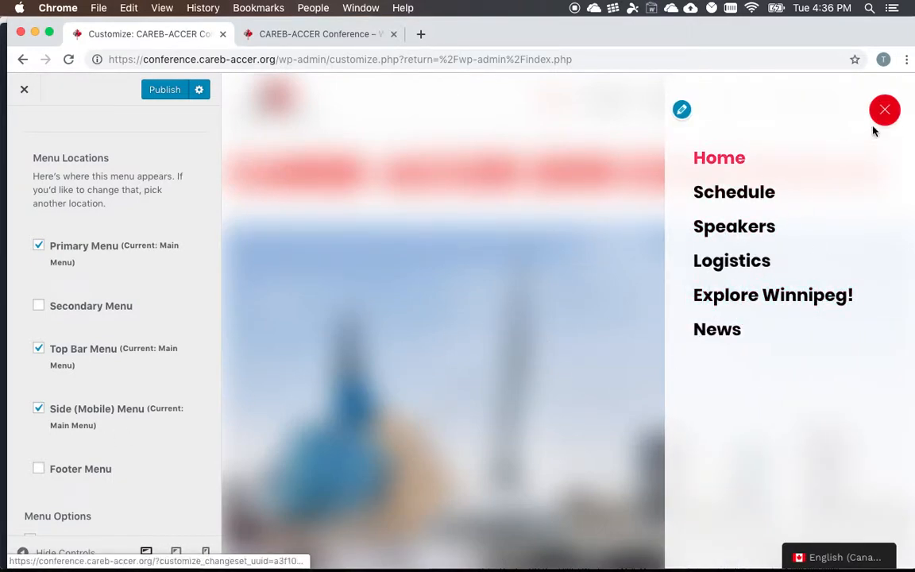
click(885, 109)
scroll(88, 223, up, 10)
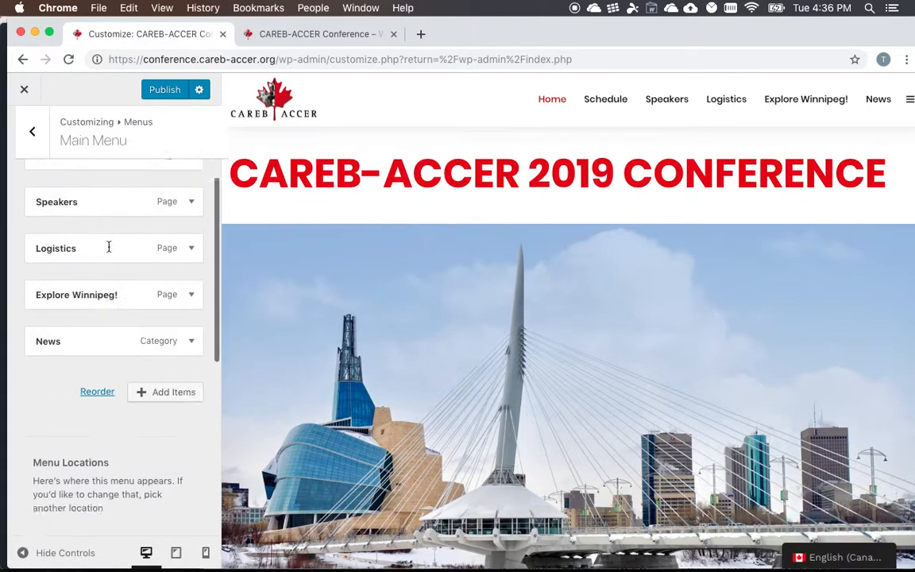
click(33, 146)
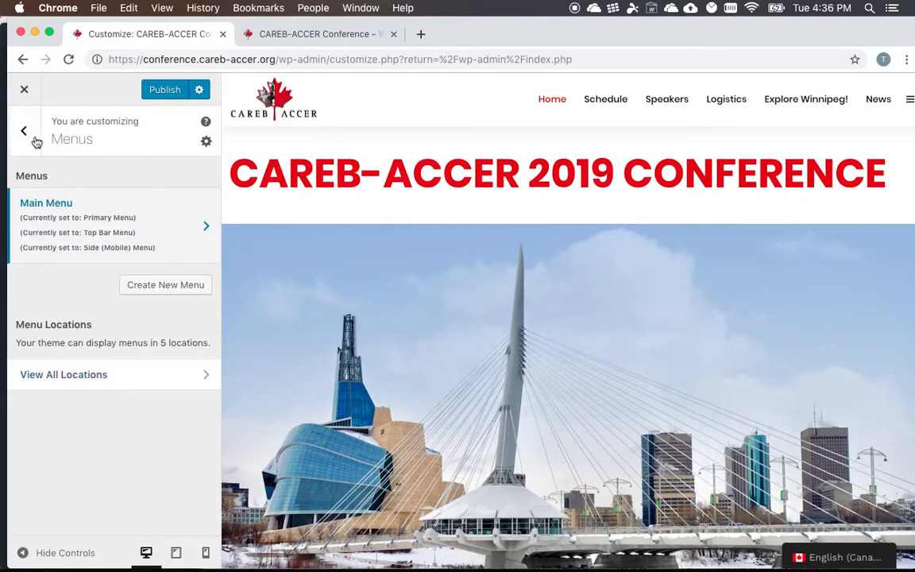
click(32, 138)
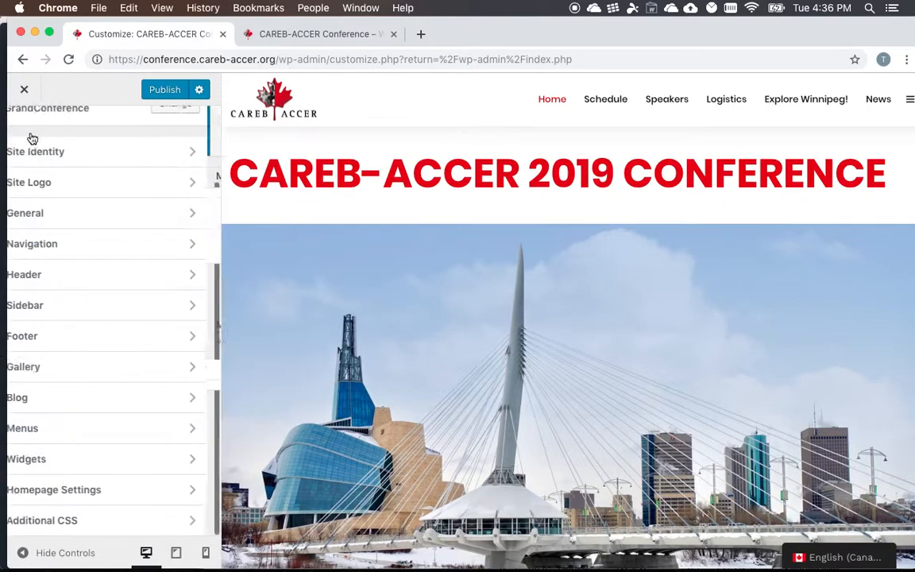
- Open Homepage Settings, check the Homepage page choices without changing them, and return to the customizer overview
click(86, 491)
scroll(118, 302, down, 1)
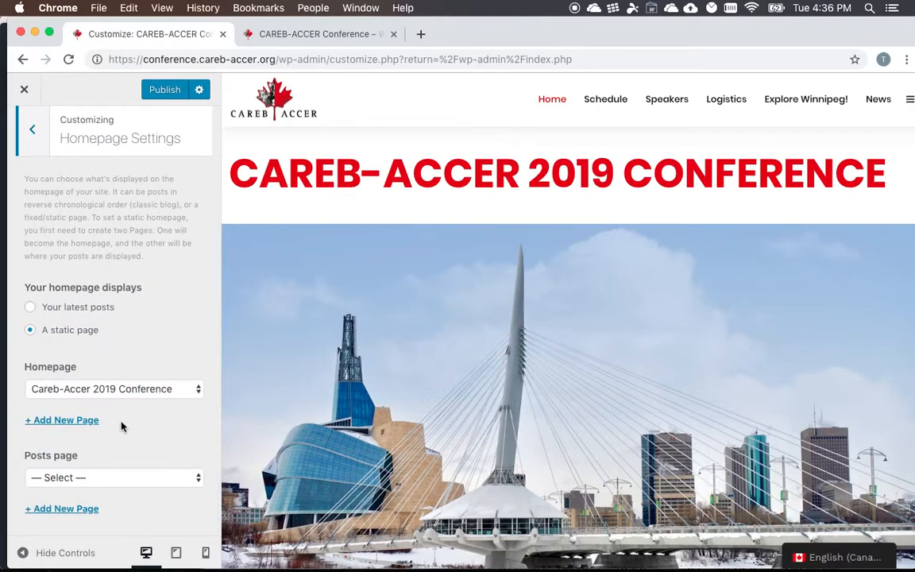
click(117, 394)
click(117, 394)
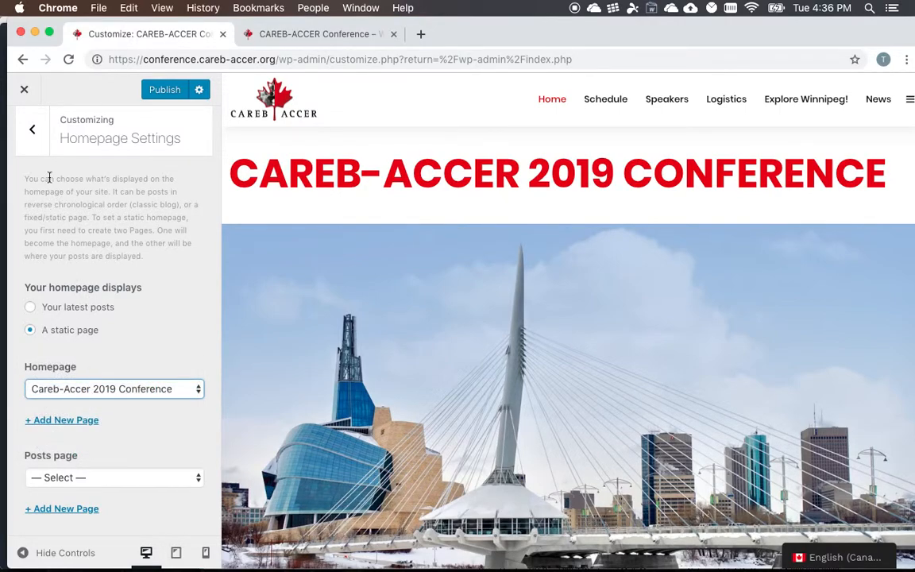
click(32, 130)
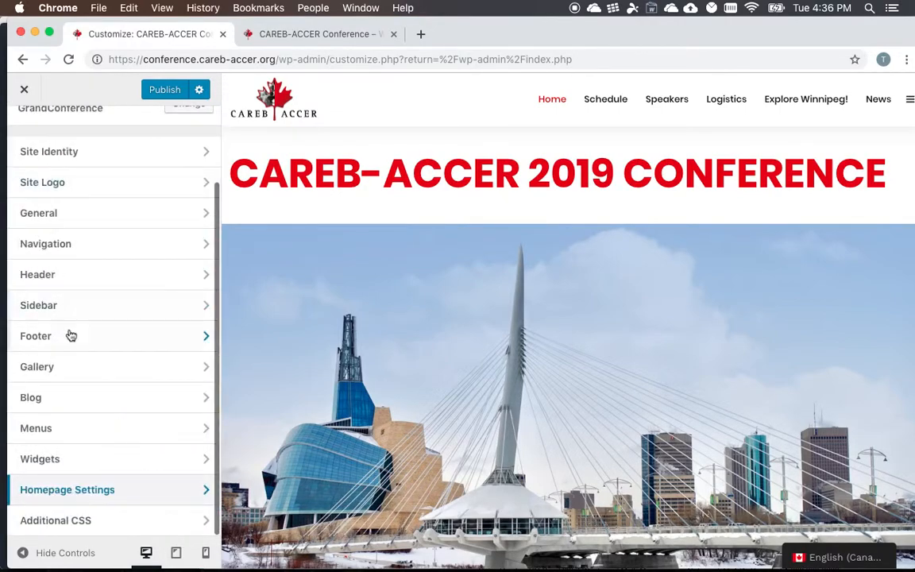
- Look at the Widgets section and the Blog section's Single Post settings, returning to the main customizer overview
click(63, 463)
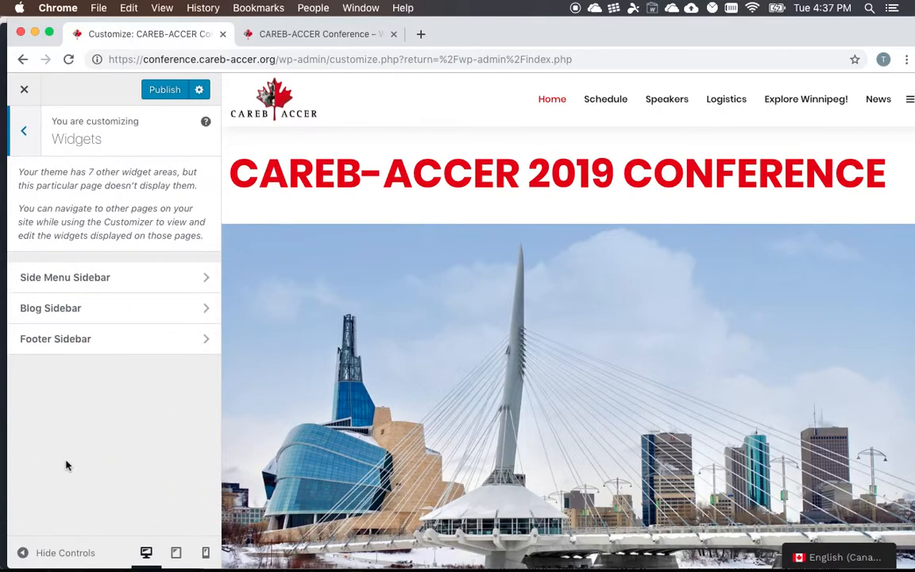
click(31, 132)
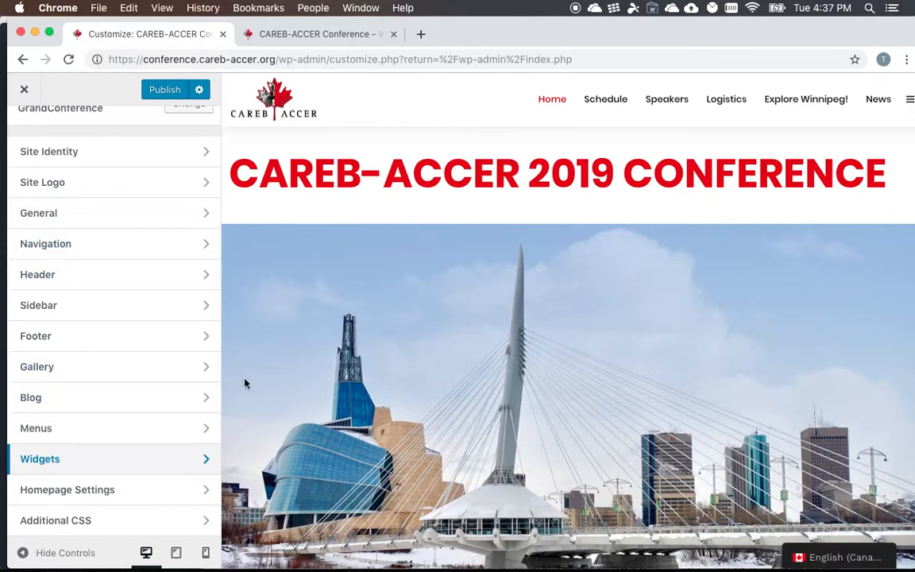
scroll(313, 366, down, 1)
click(104, 408)
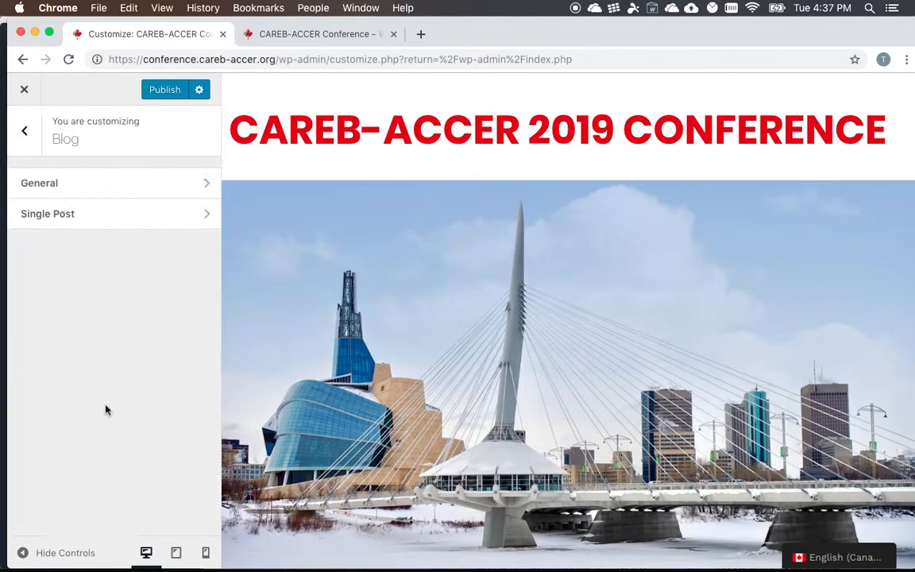
click(48, 212)
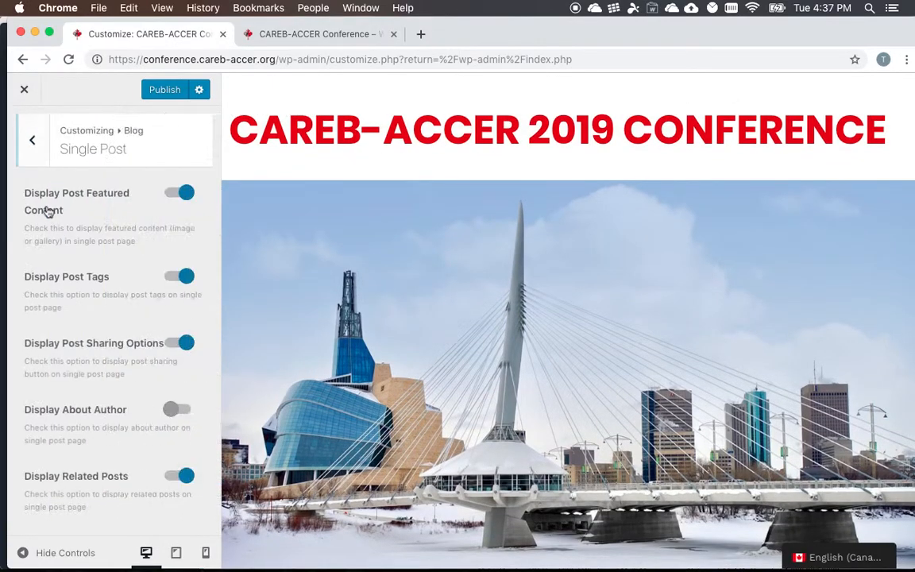
click(24, 142)
click(25, 144)
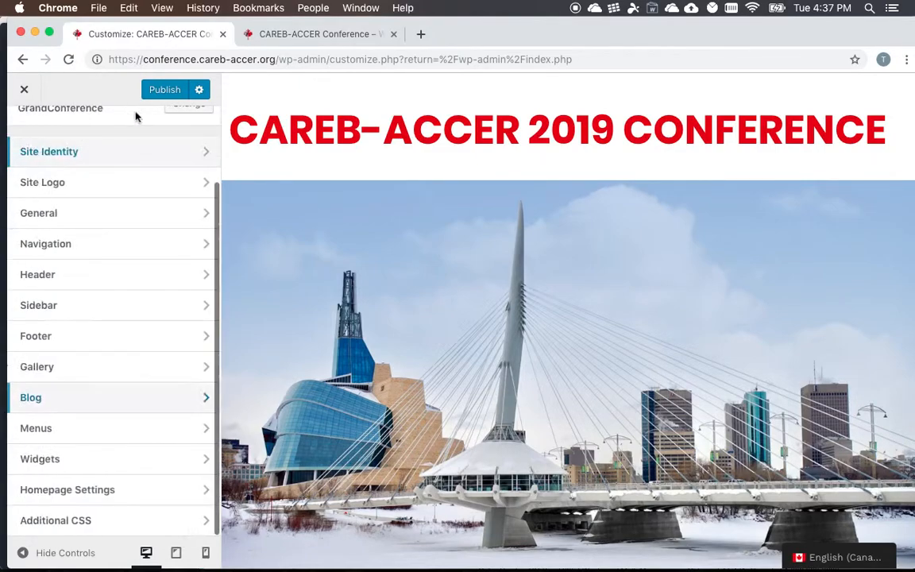
- Publish the customizer changes and close the customizer
click(161, 92)
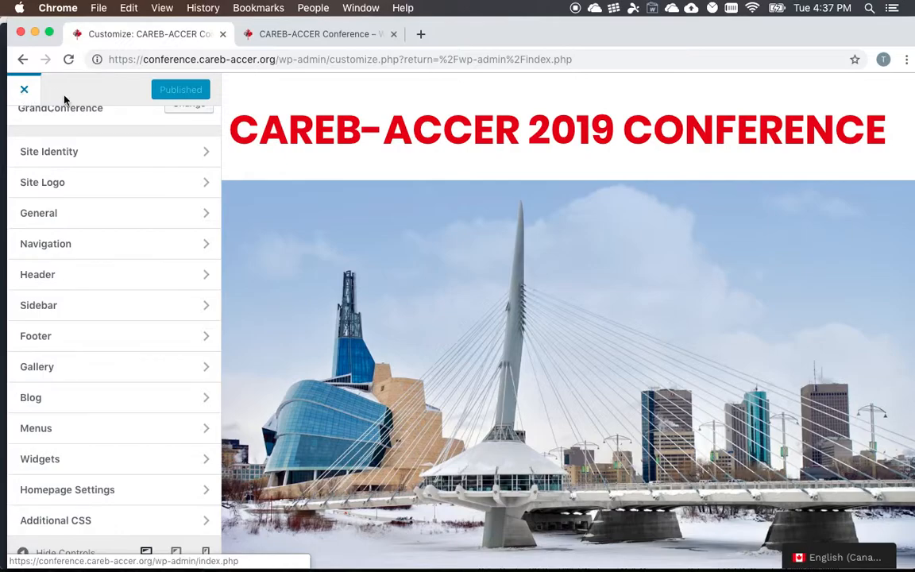
click(25, 90)
- Switch to the Word outline, highlight "Customize Tool Backend, Widgets/Menus" under Episode 2, and return to the Chrome window
key(ctrl+Right)
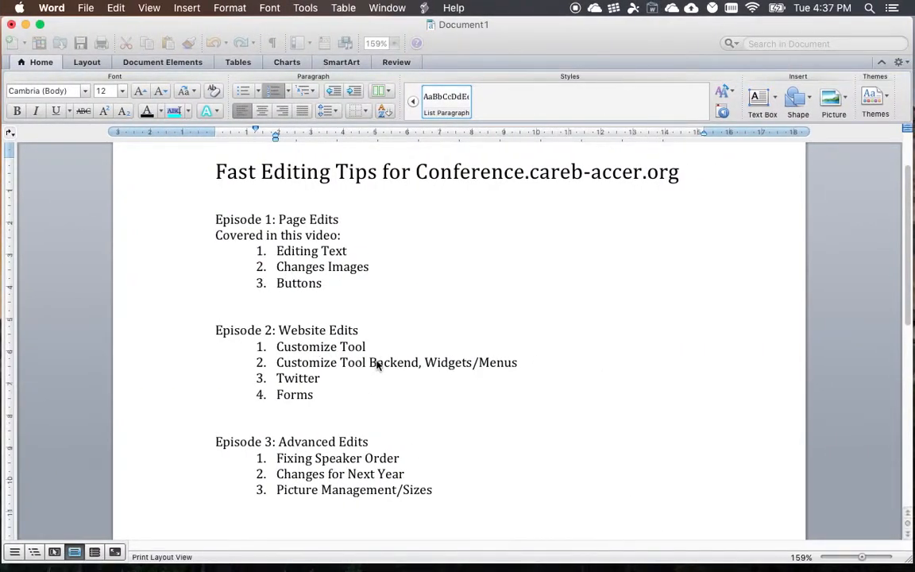
drag(520, 363, 266, 356)
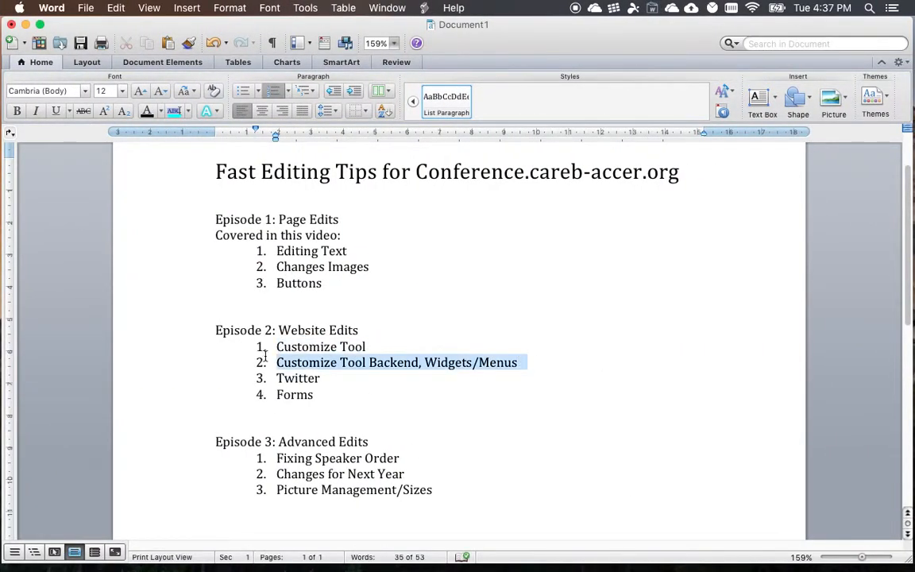
key(ctrl+Left)
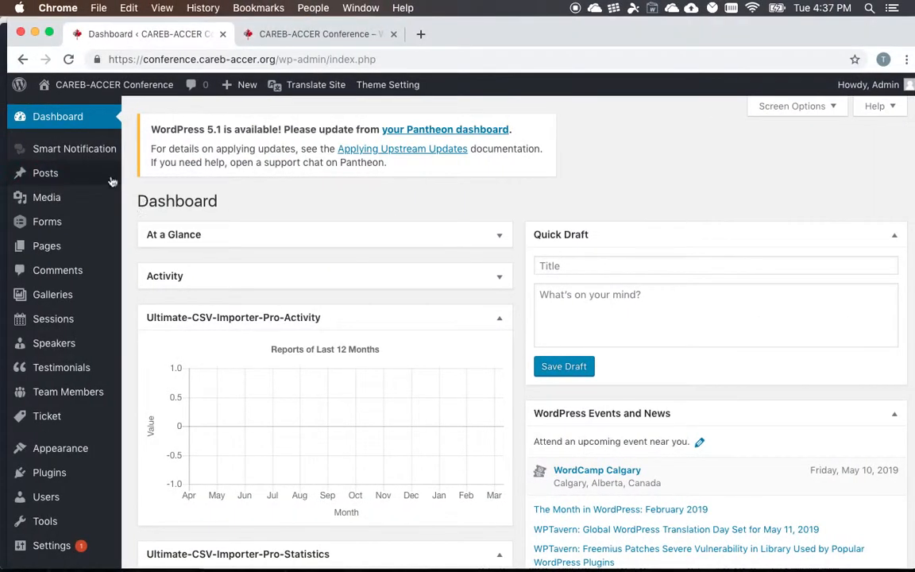
- Open the Appearance Widgets page in the WordPress admin and expand the Blog Sidebar area to show its widgets
scroll(24, 338, down, 3)
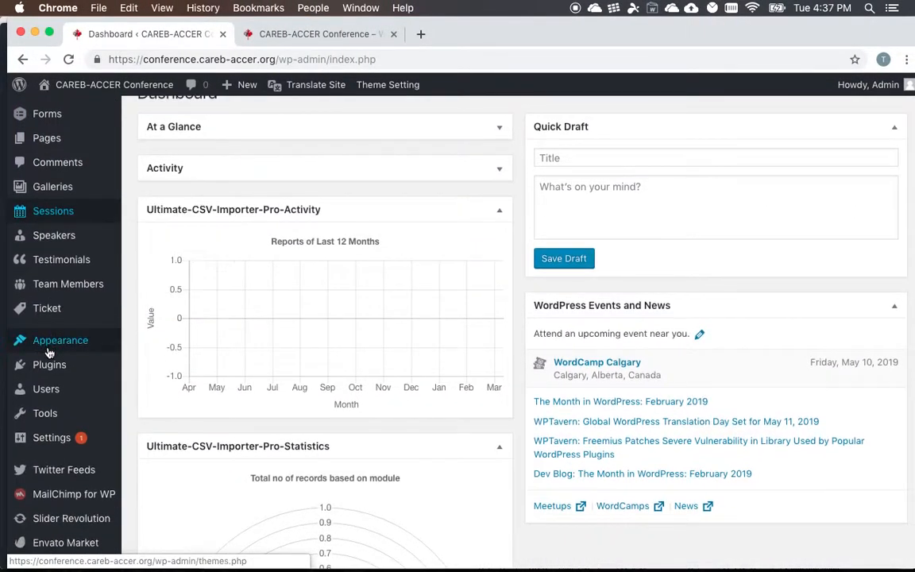
mouse_move(50, 350)
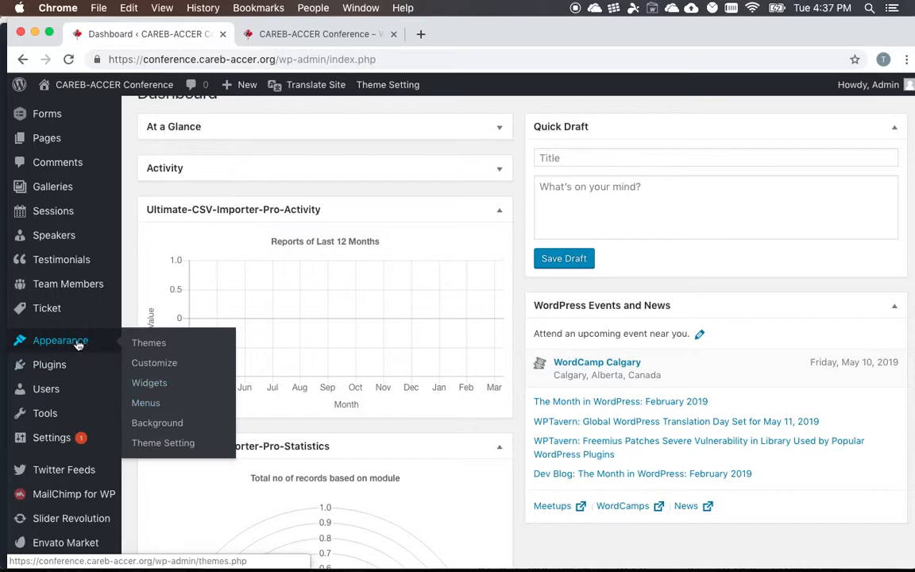
click(158, 390)
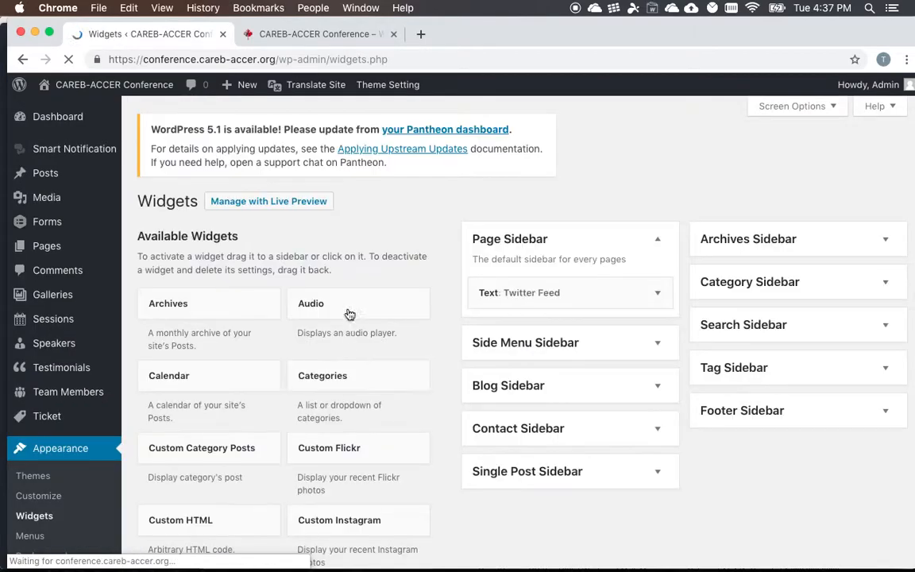
scroll(350, 302, down, 2)
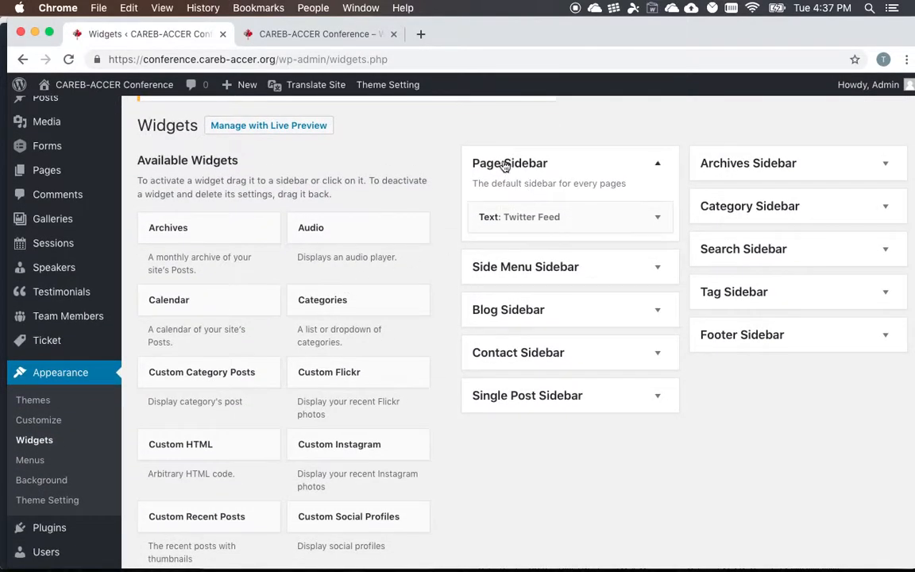
scroll(491, 185, up, 2)
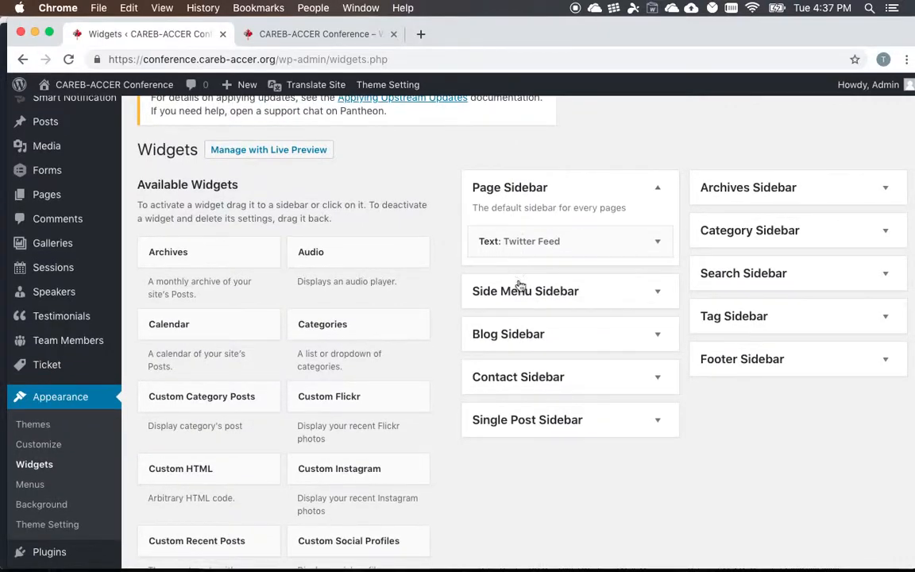
click(515, 348)
scroll(556, 350, down, 1)
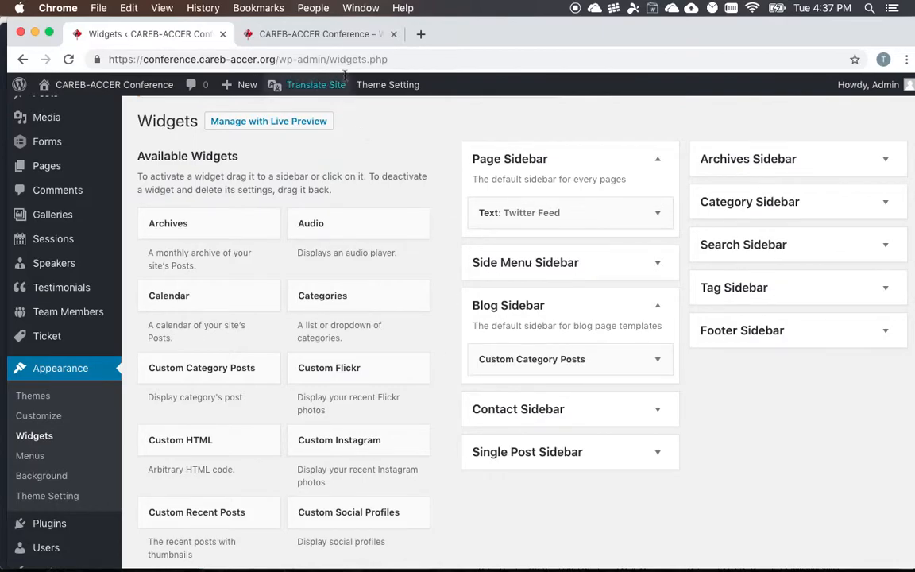
- Switch to the live site and look over the News page with its sidebar contact form and Twitter feed
click(318, 36)
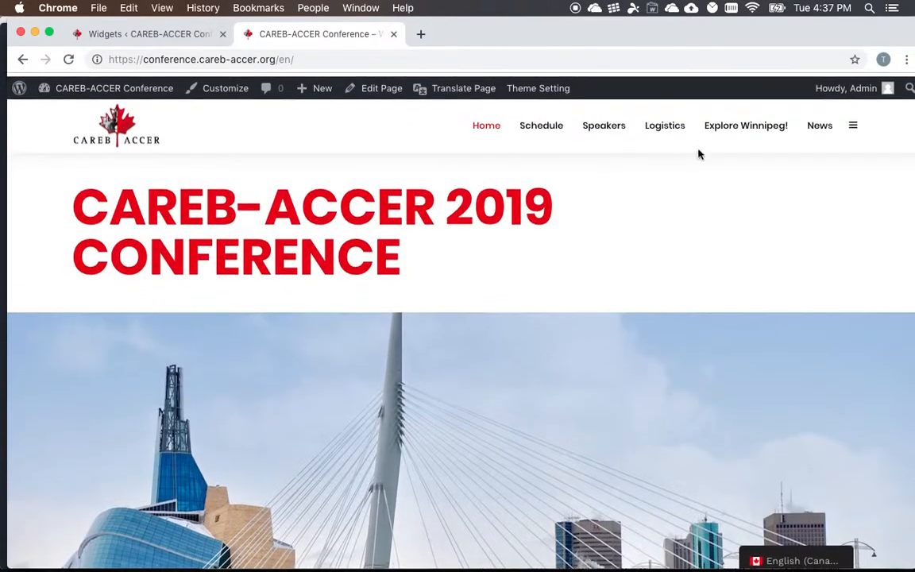
click(818, 124)
scroll(565, 218, down, 10)
scroll(565, 219, up, 8)
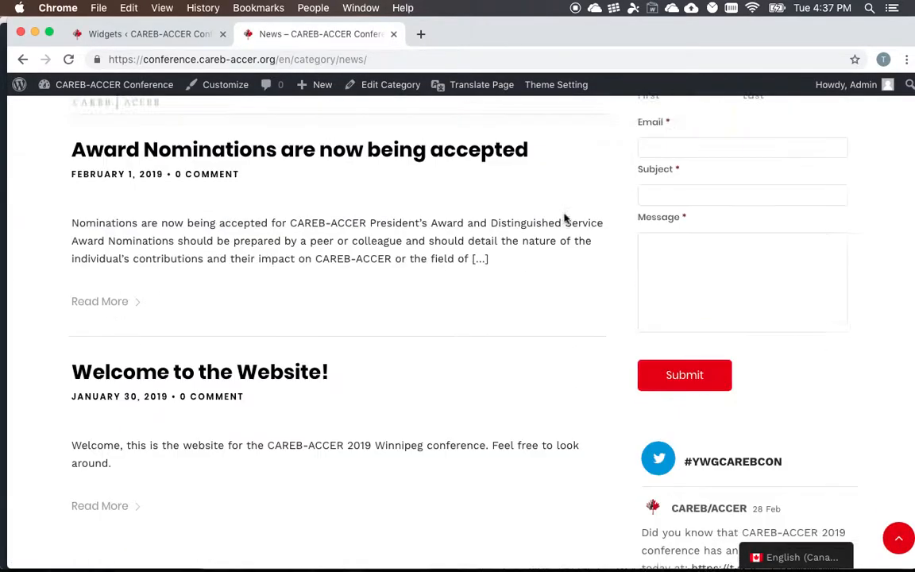
- Return to the Widgets page and expand the Contact Sidebar and Single Post Sidebar areas
click(177, 36)
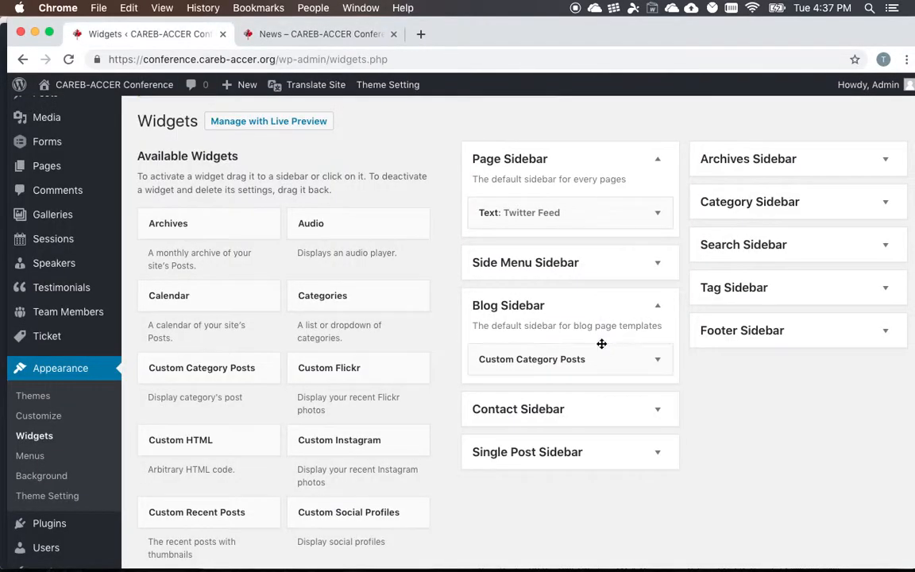
click(582, 419)
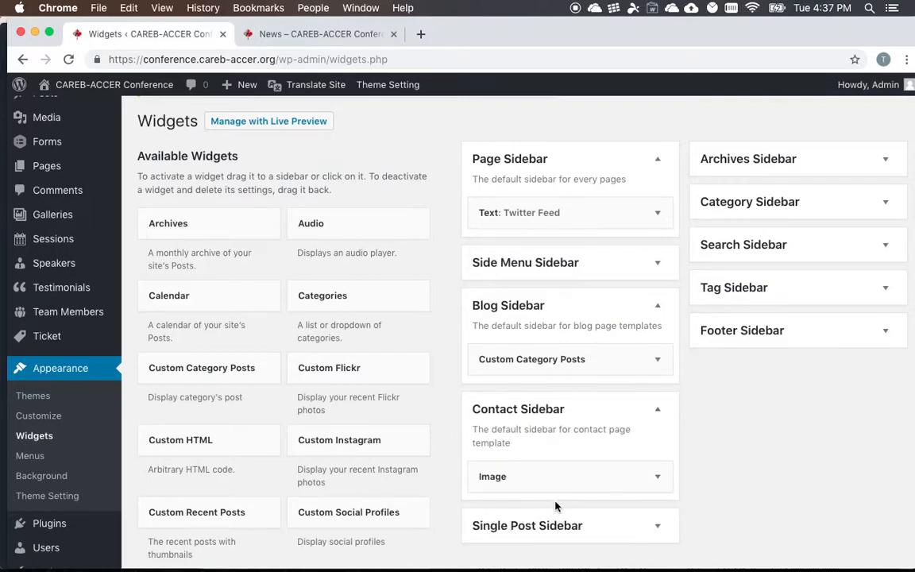
click(552, 526)
scroll(590, 459, down, 3)
scroll(590, 460, up, 5)
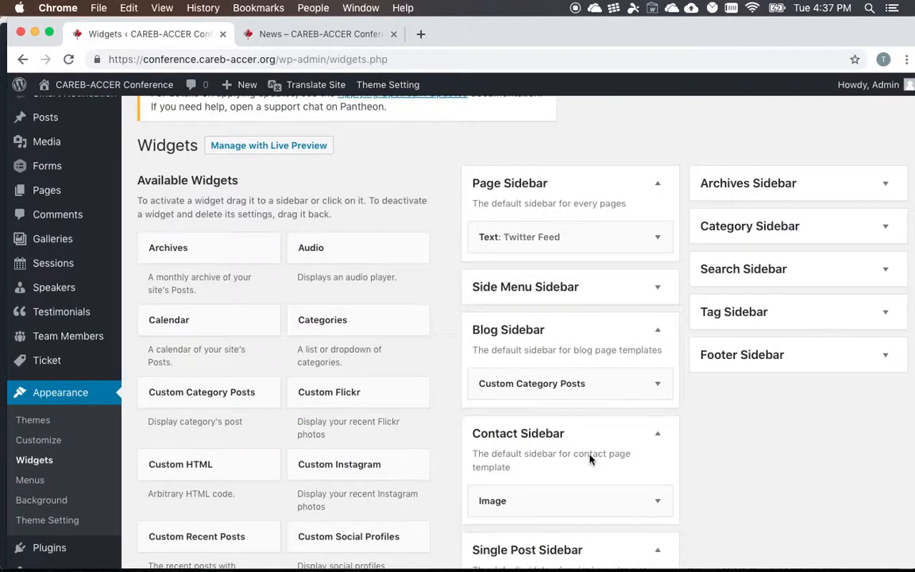
- Expand the Category Sidebar area and compare its Contact Us form and Custom Twitter Feeds widgets with the live News page's sidebar
click(715, 281)
scroll(741, 282, down, 1)
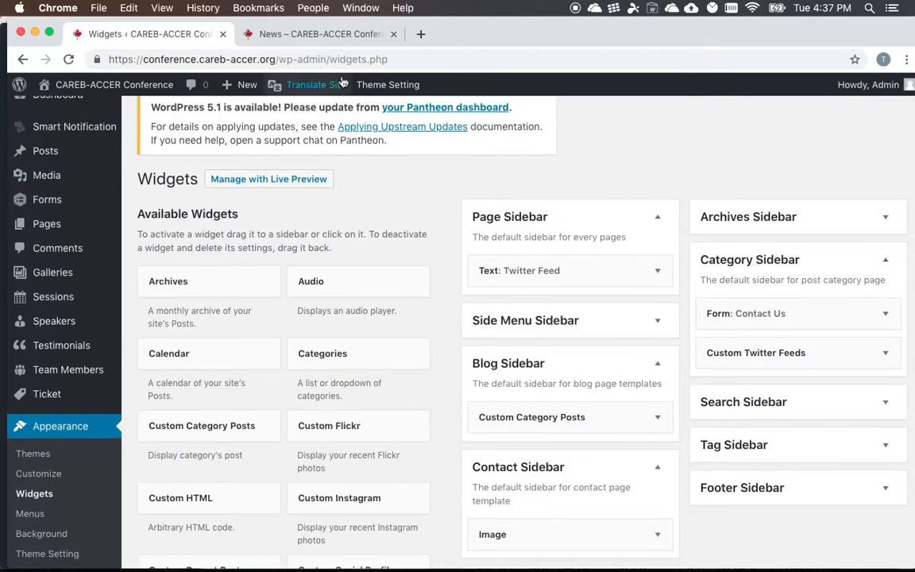
click(313, 33)
scroll(444, 103, up, 1)
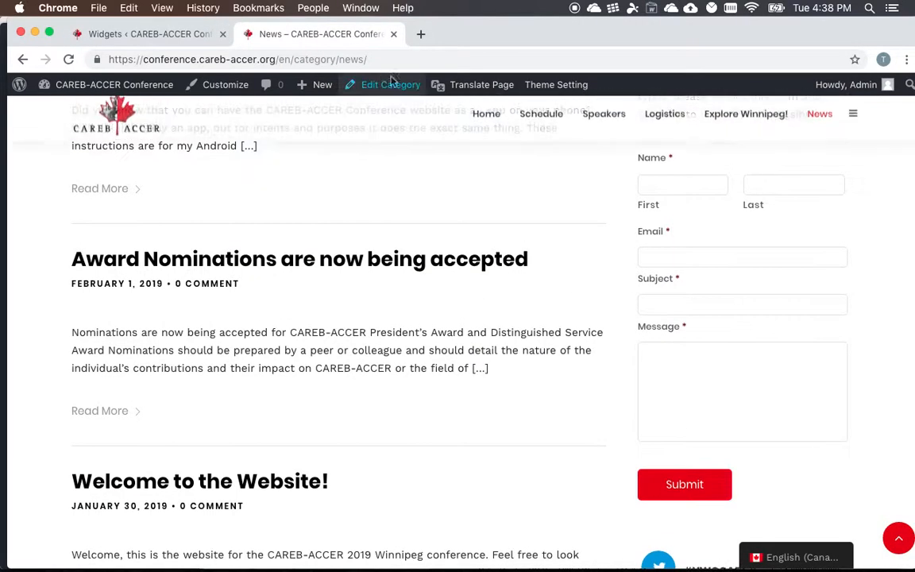
click(389, 59)
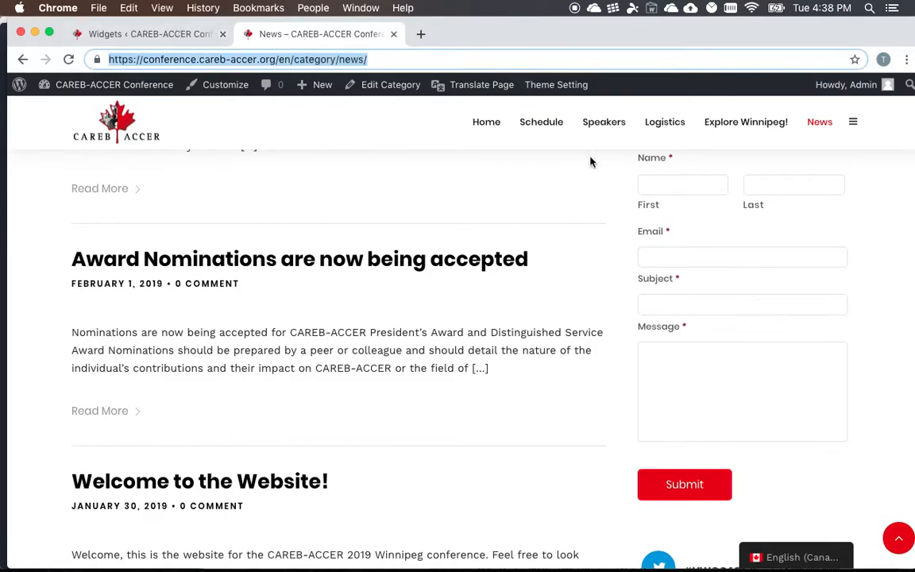
click(181, 34)
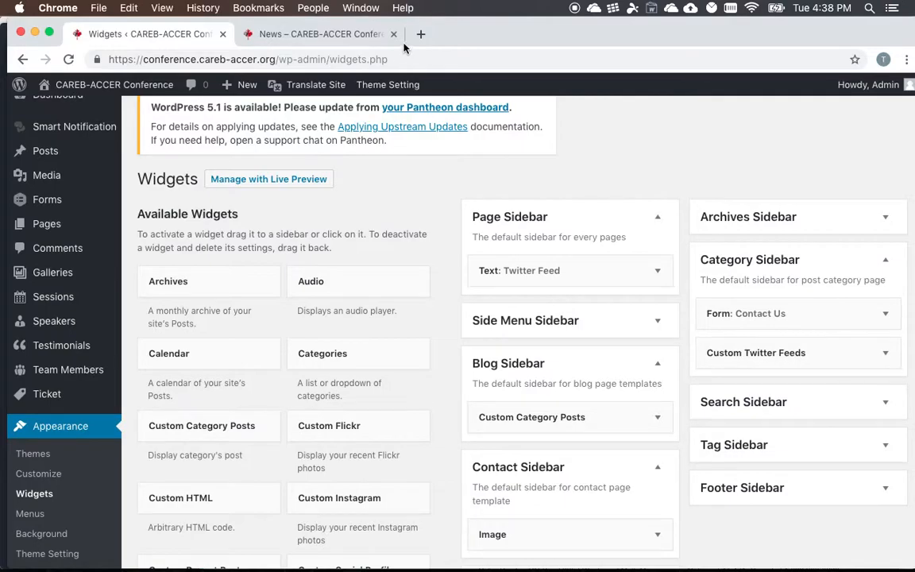
click(375, 36)
scroll(751, 342, down, 6)
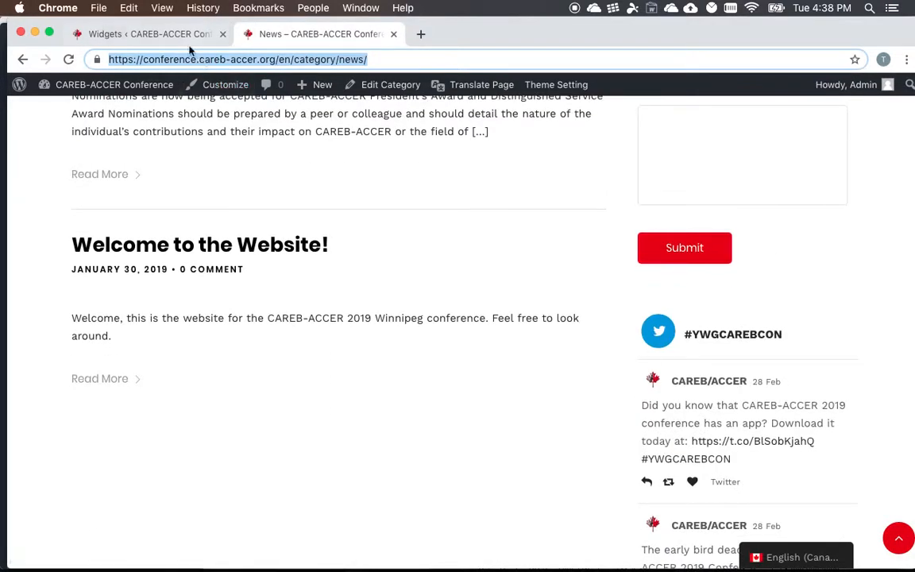
click(161, 36)
- Expand the Footer Sidebar area and compare its image and text widgets with the sponsor logos in the live page's footer
scroll(674, 318, down, 3)
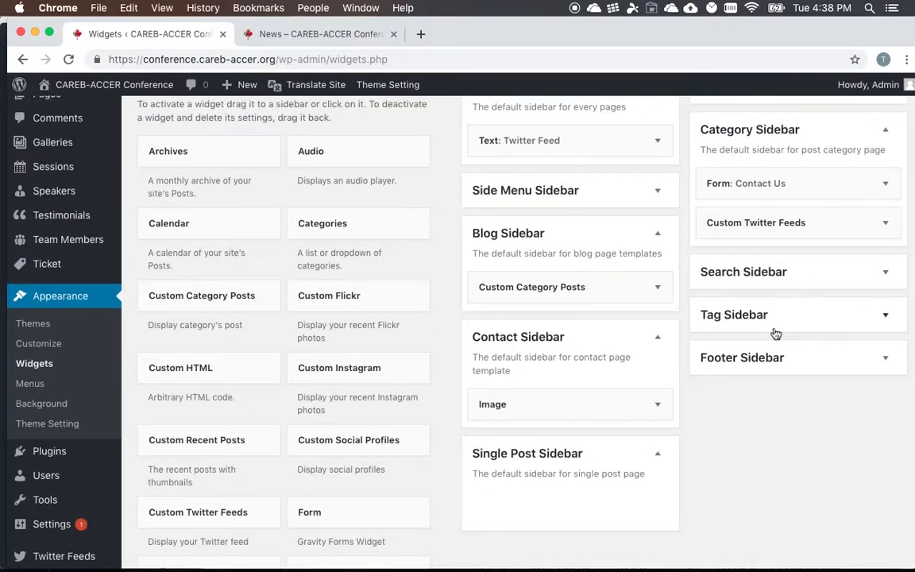
click(761, 359)
scroll(760, 367, down, 4)
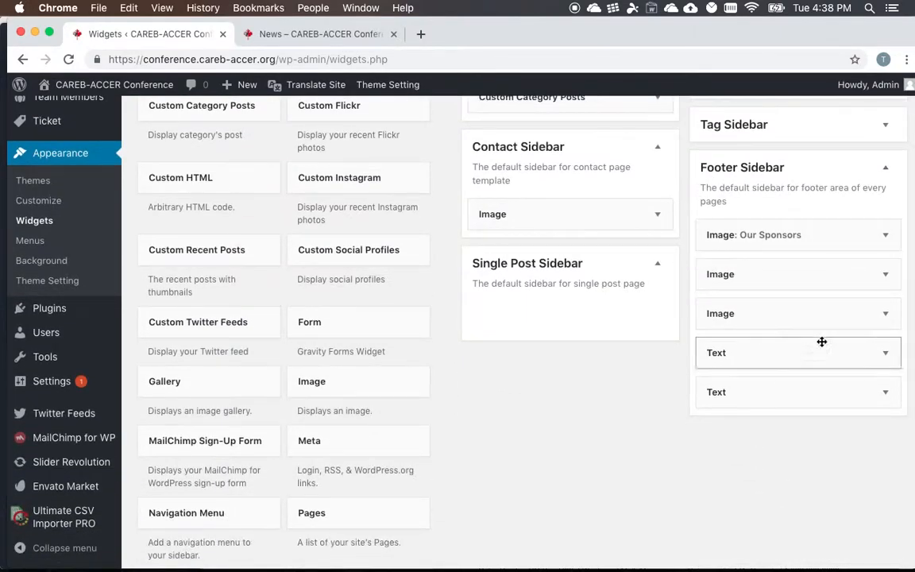
click(322, 34)
scroll(436, 318, down, 10)
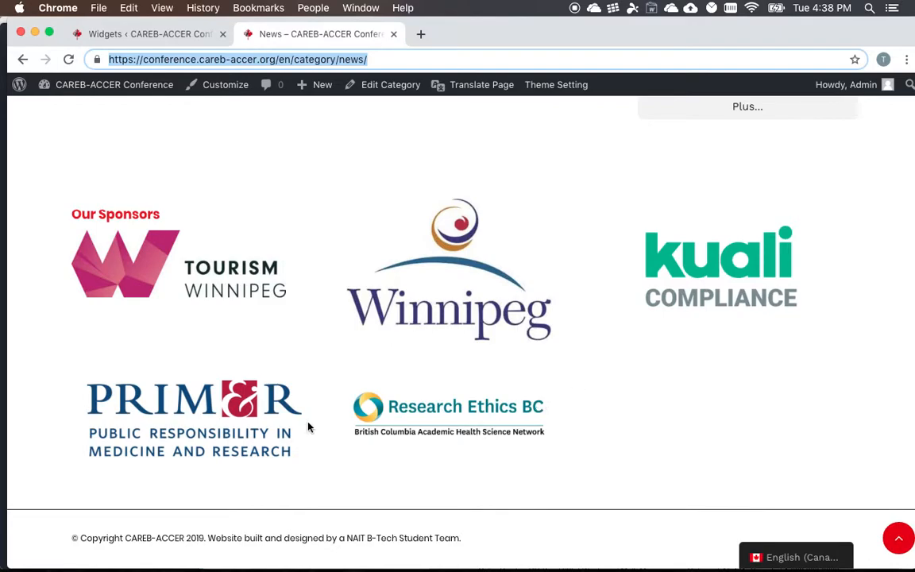
click(144, 33)
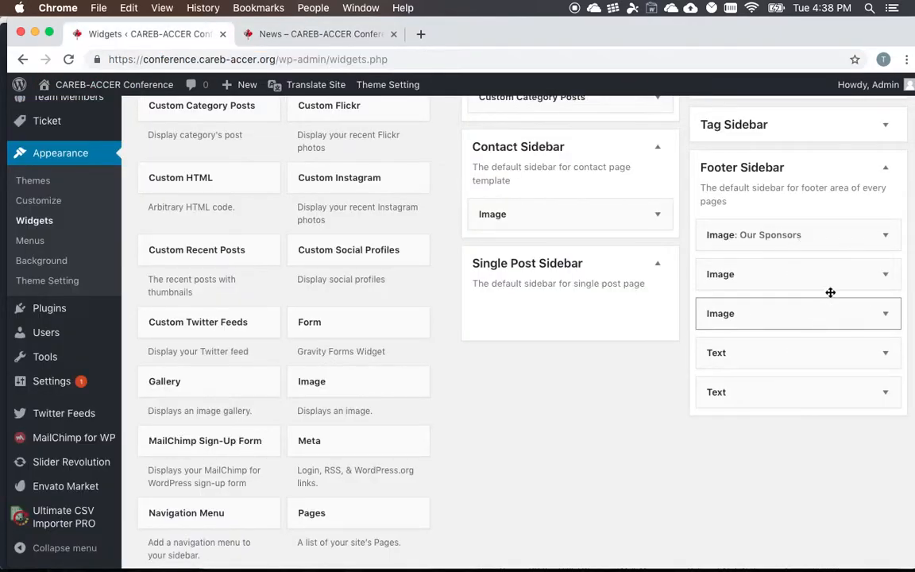
- Look into the footer's untitled Winnipeg image widget, collapse it, and expand the first footer Text widget
click(884, 274)
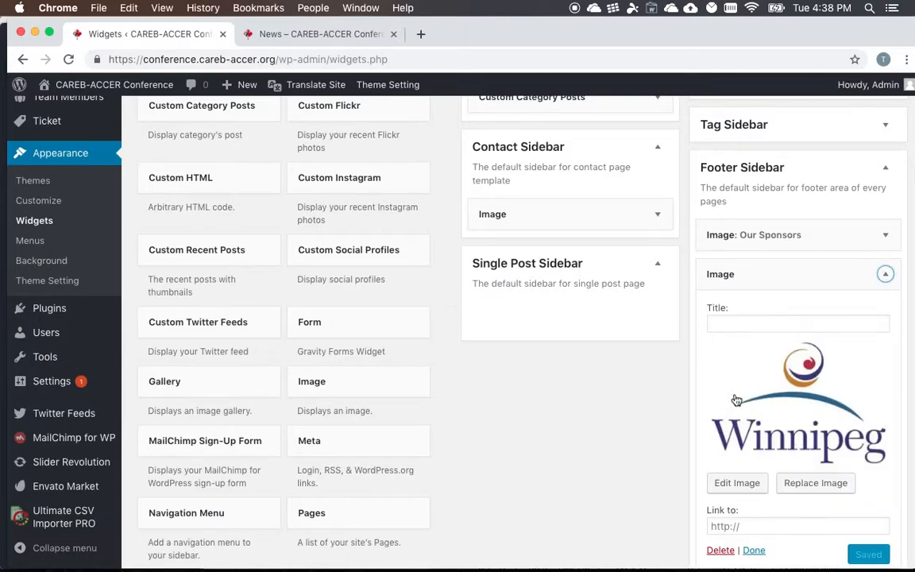
click(886, 274)
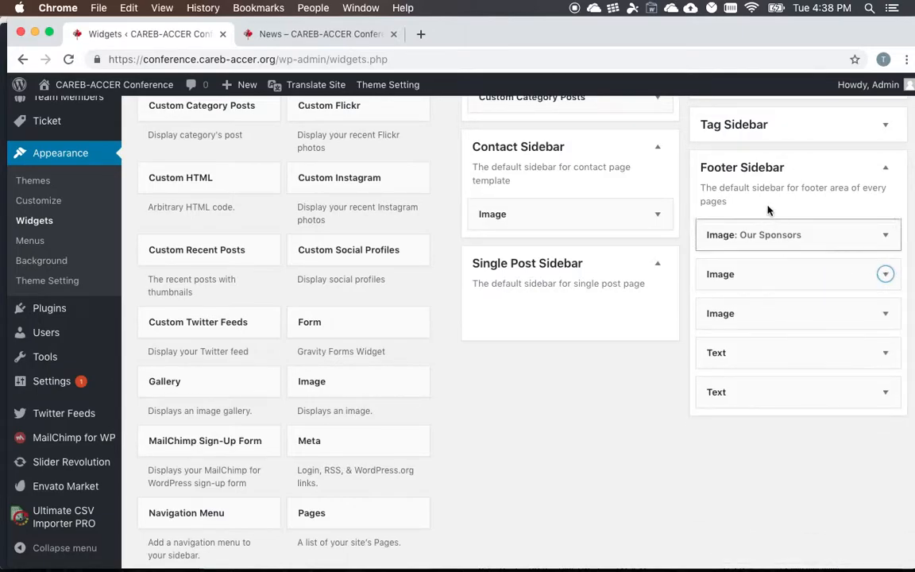
scroll(764, 211, down, 1)
click(890, 305)
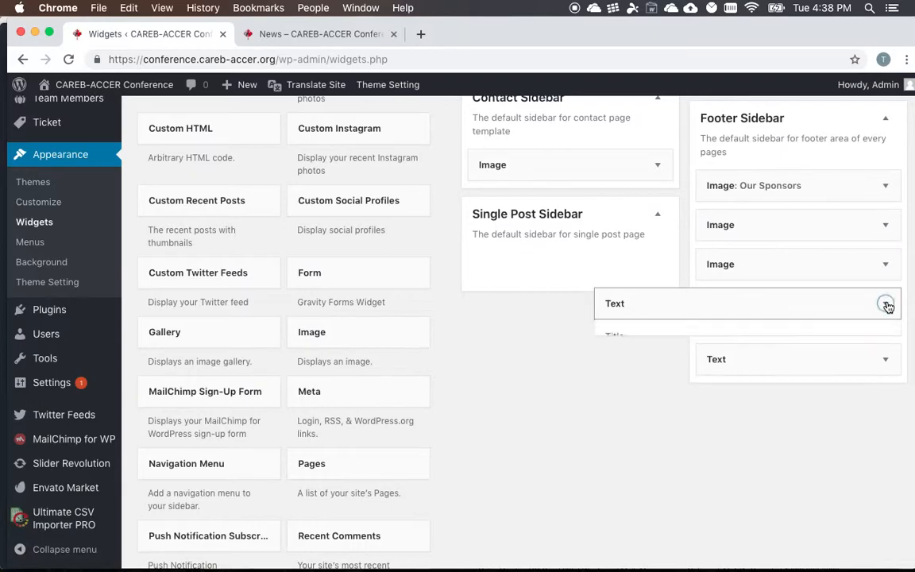
scroll(759, 468, down, 1)
scroll(759, 469, down, 1)
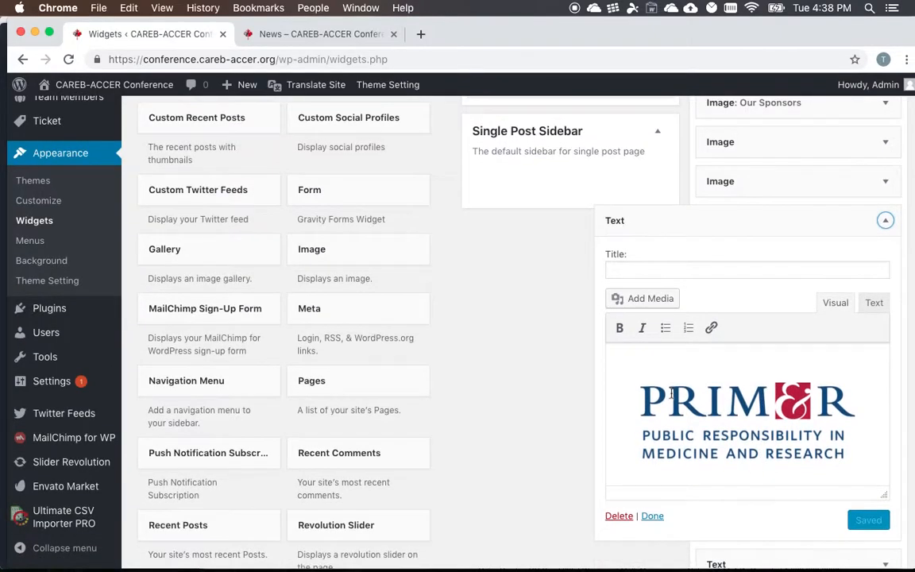
- Insert a blank line above the PRIM&R logo in the Text widget, compare the spacing on the live page, and collapse the widget
key(Return)
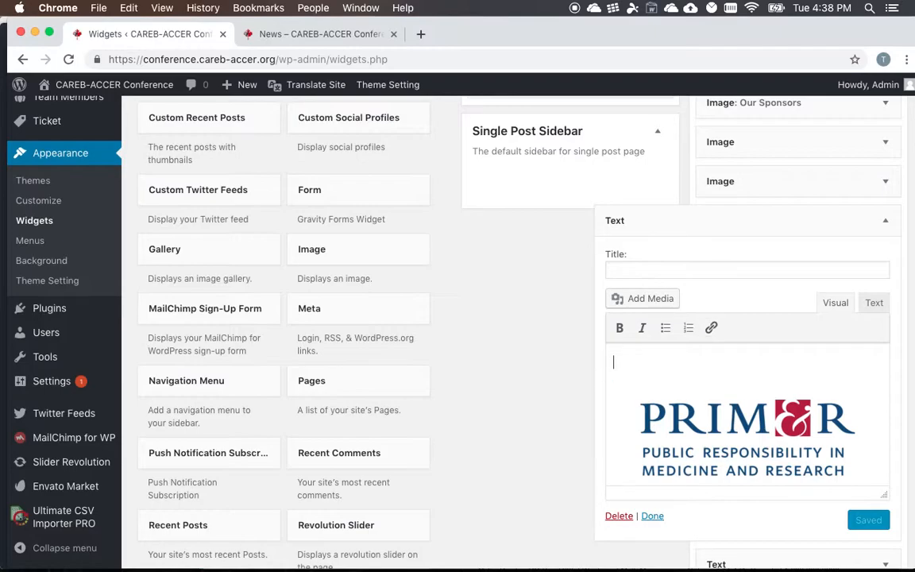
click(318, 33)
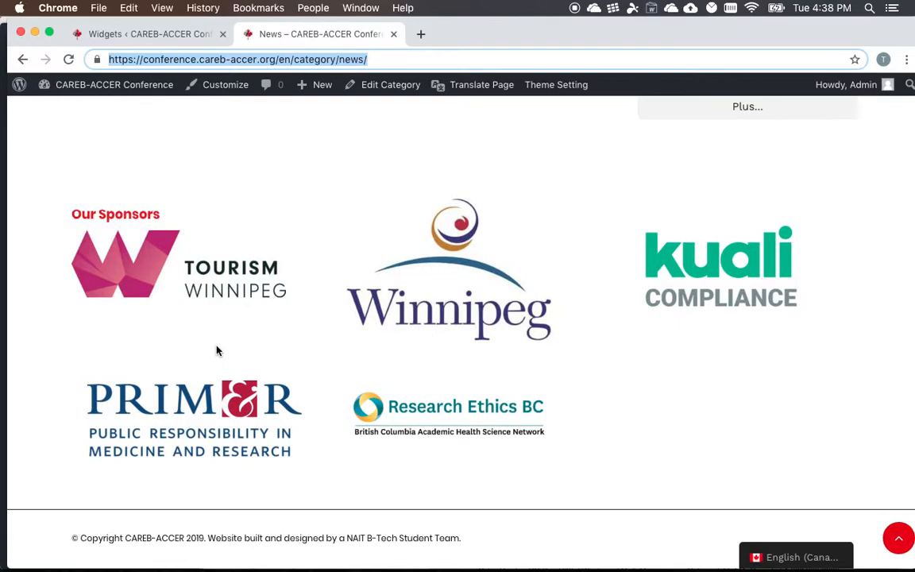
click(163, 33)
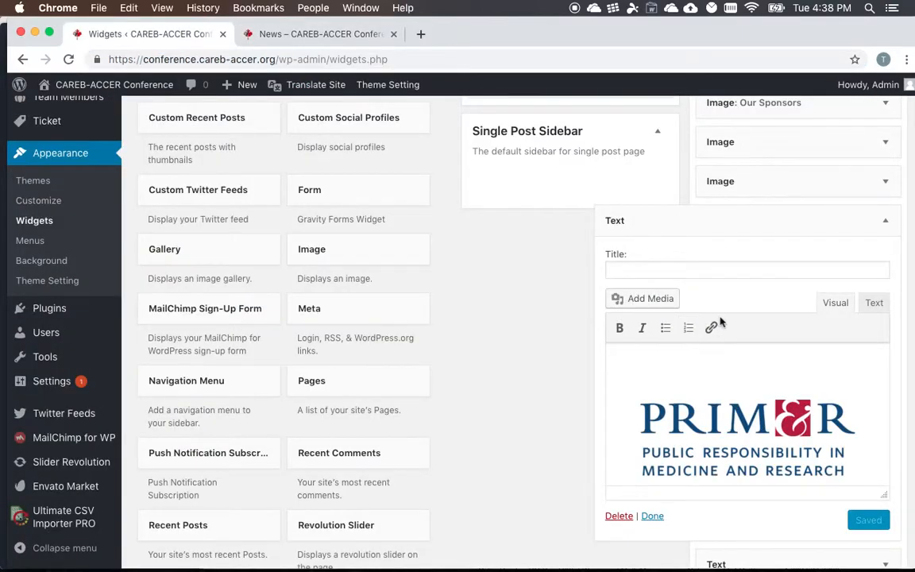
click(885, 221)
scroll(829, 268, up, 2)
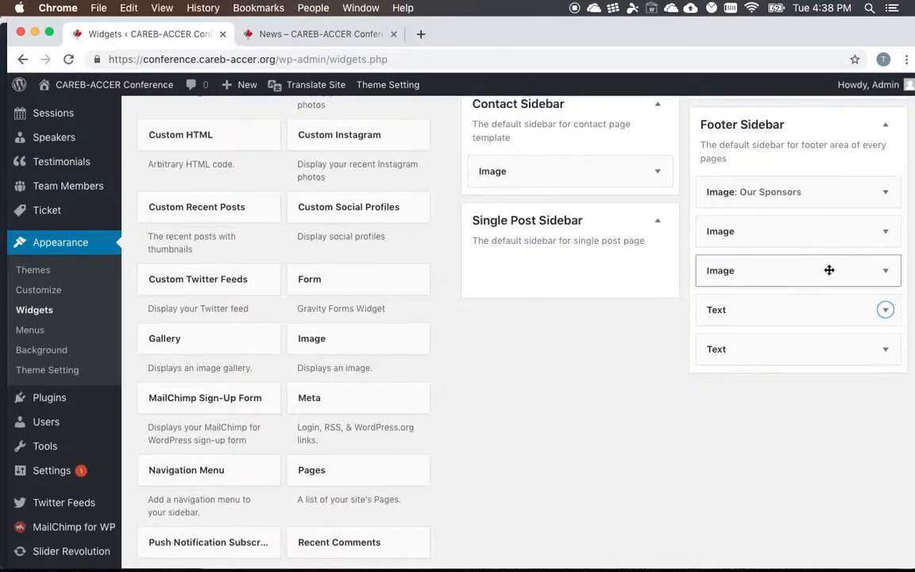
- Expand the Our Sponsors image widget and compare its title with the heading above the live footer's logos
click(885, 192)
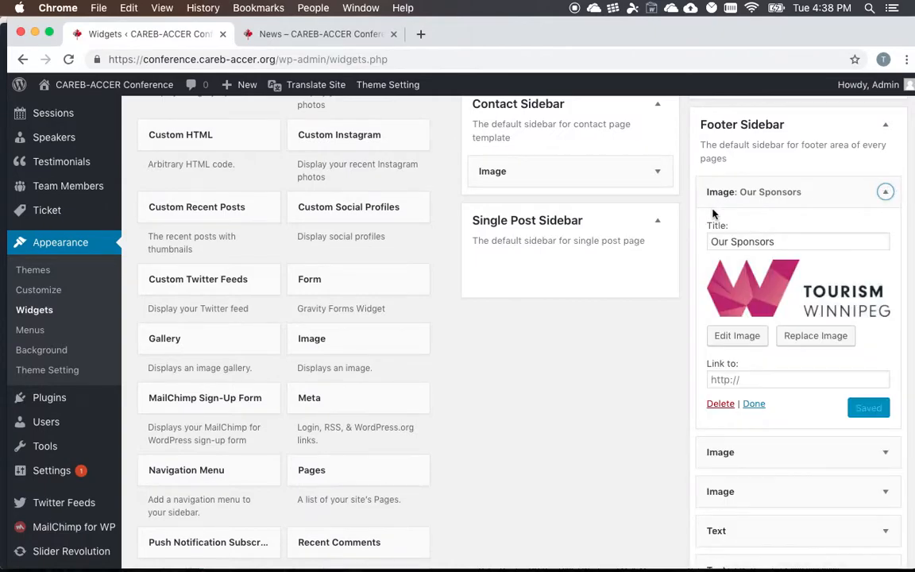
drag(782, 237, 693, 246)
click(789, 223)
click(310, 34)
drag(160, 218, 63, 221)
click(147, 34)
scroll(516, 321, up, 5)
scroll(518, 324, down, 5)
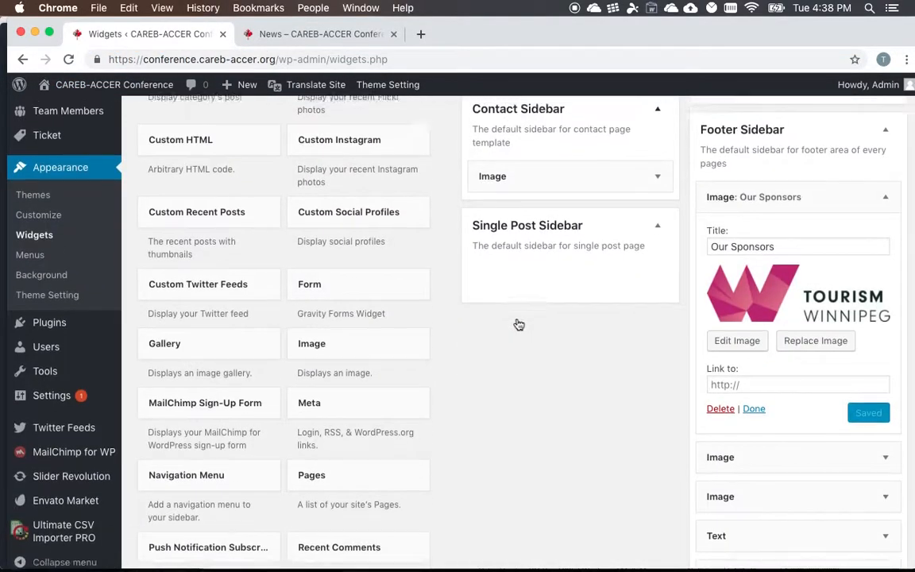
- Open the Appearance Menus page and look over the Main Menu structure and the available pages
scroll(485, 321, up, 3)
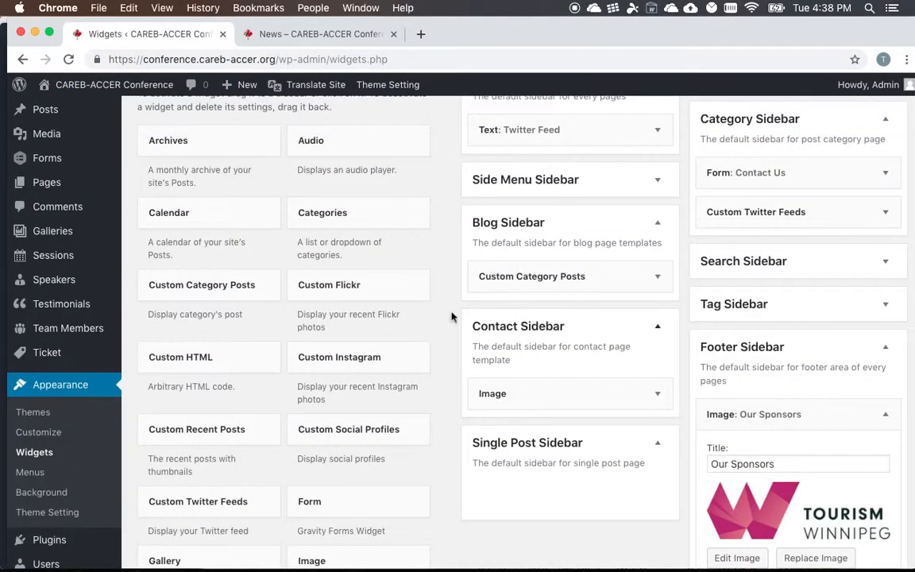
click(29, 474)
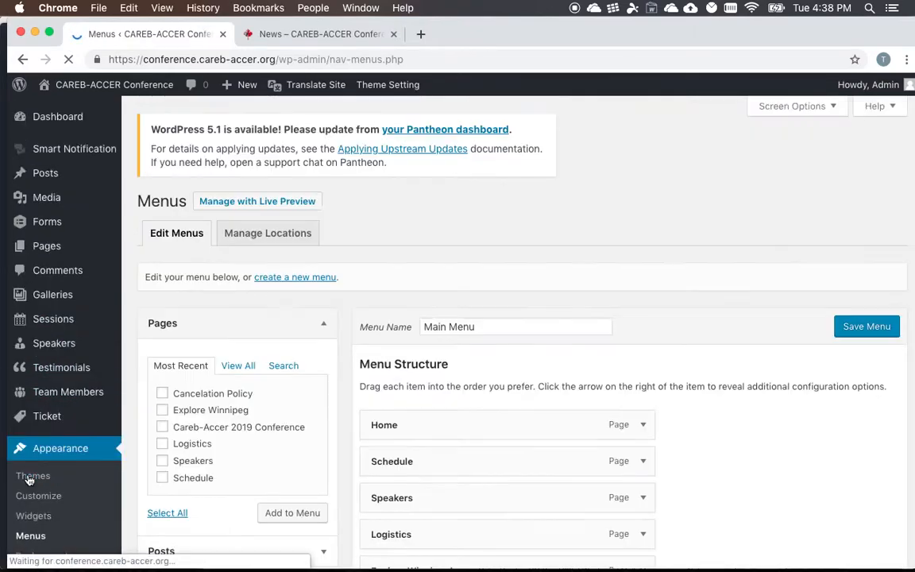
scroll(258, 422, down, 5)
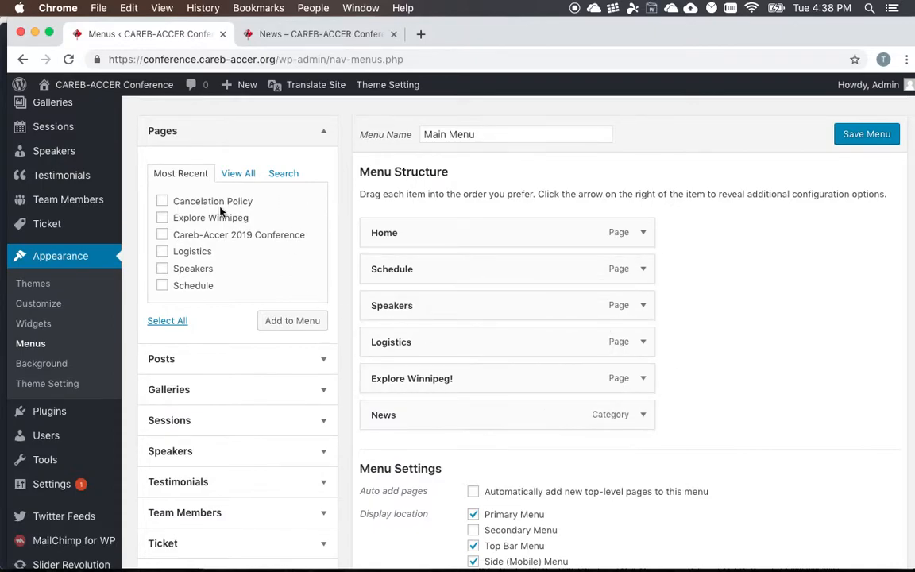
scroll(227, 286, down, 1)
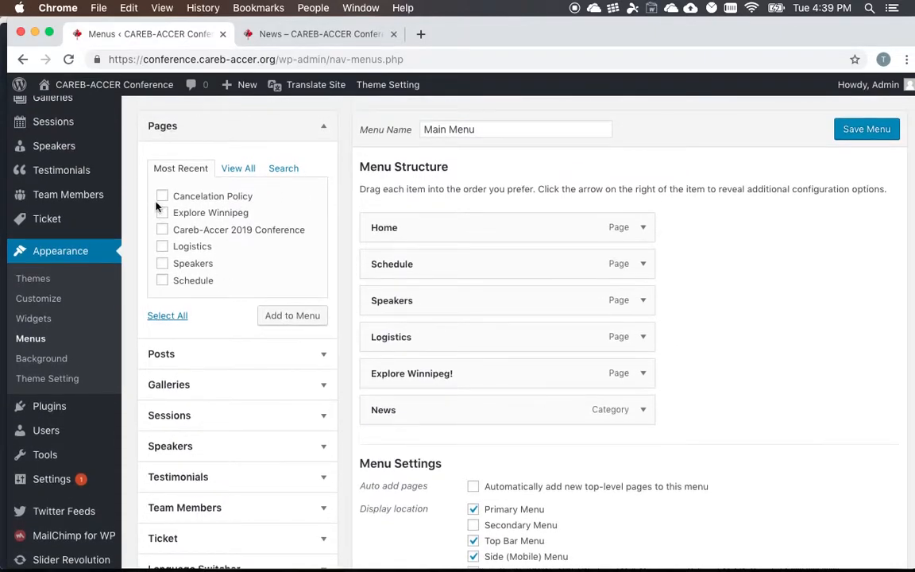
- Add the Cancelation Policy page to the Main Menu as a sub item of Logistics, save the menu, and check the live navigation
click(268, 316)
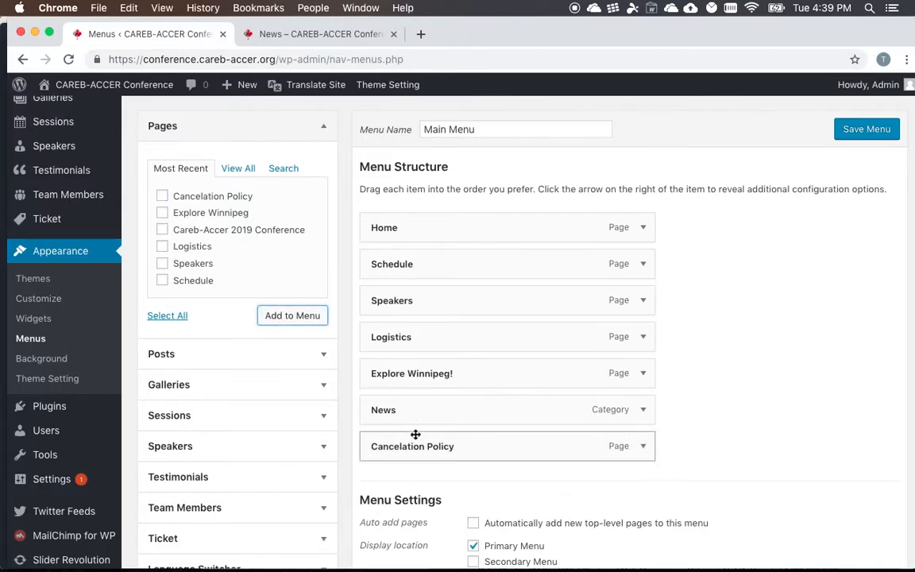
drag(415, 449, 435, 378)
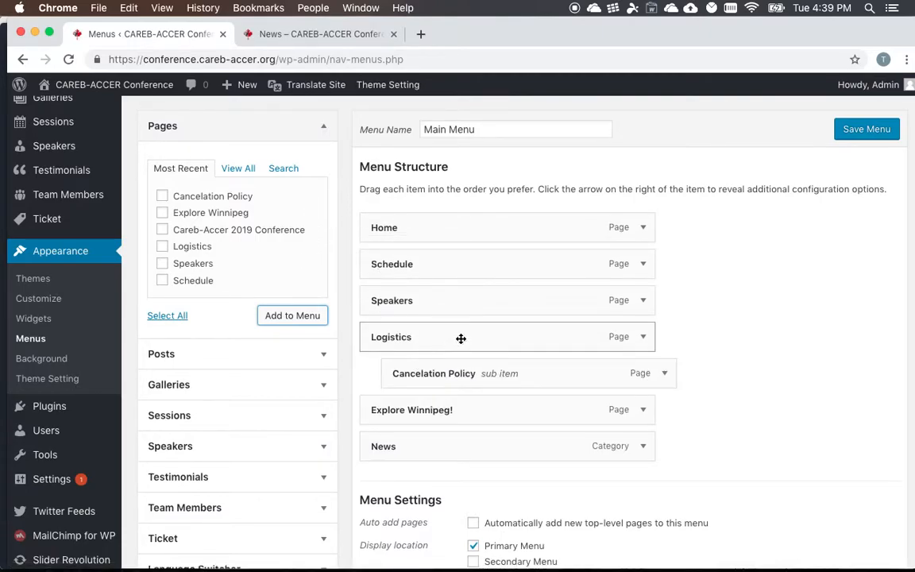
click(870, 132)
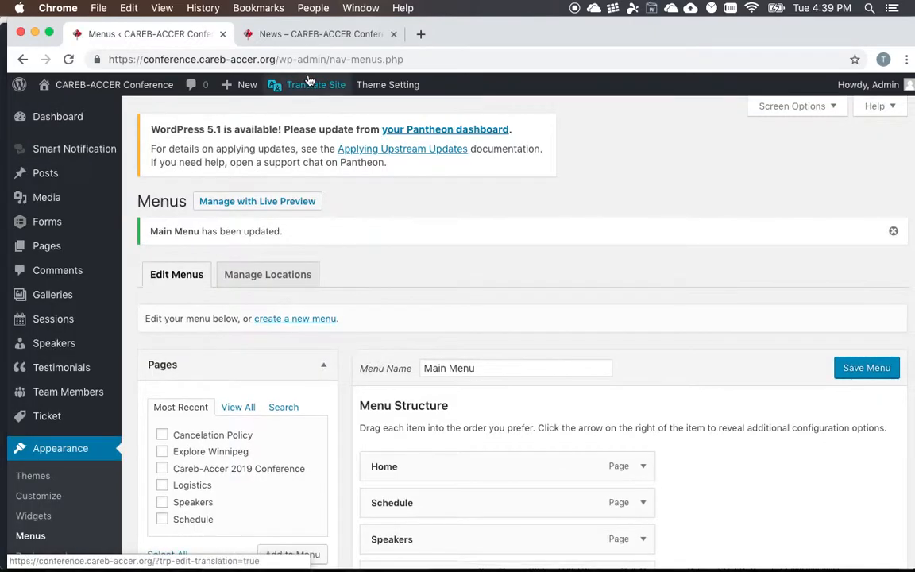
click(269, 35)
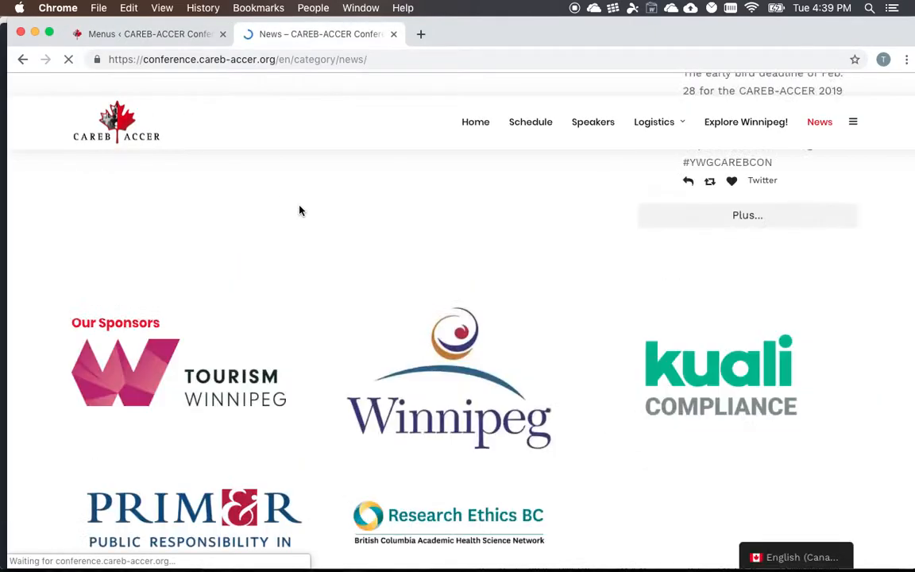
mouse_move(682, 136)
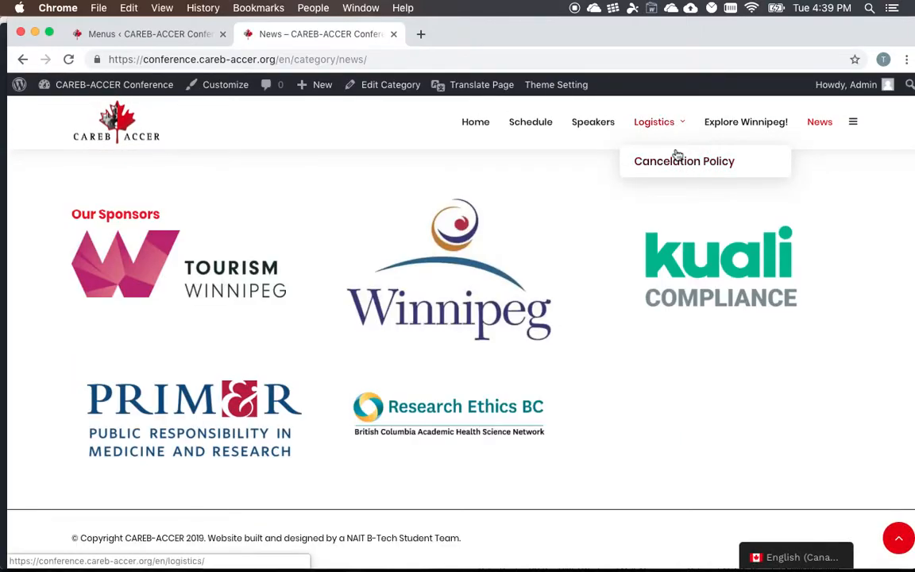
- Return to the Menus page and remove the Cancelation Policy sub item from the Main Menu
click(188, 35)
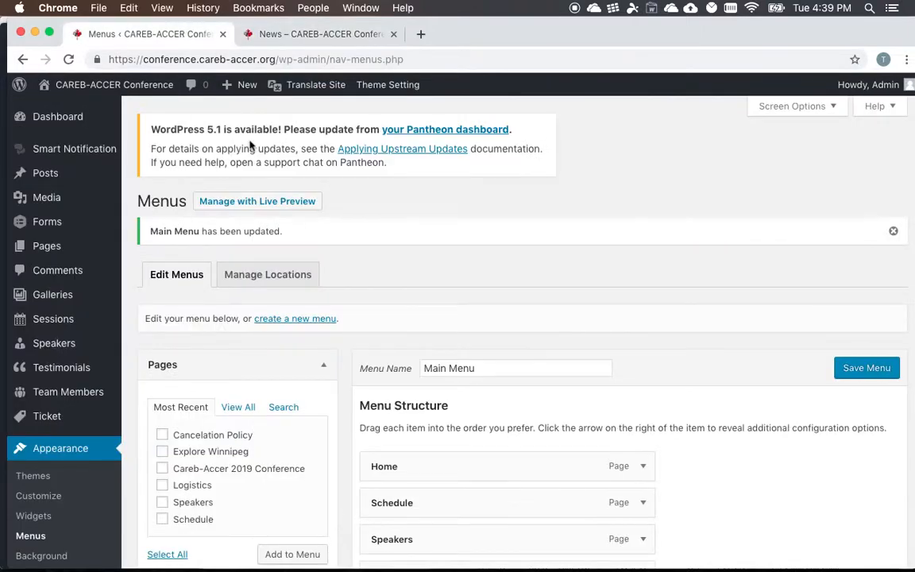
scroll(556, 382, down, 5)
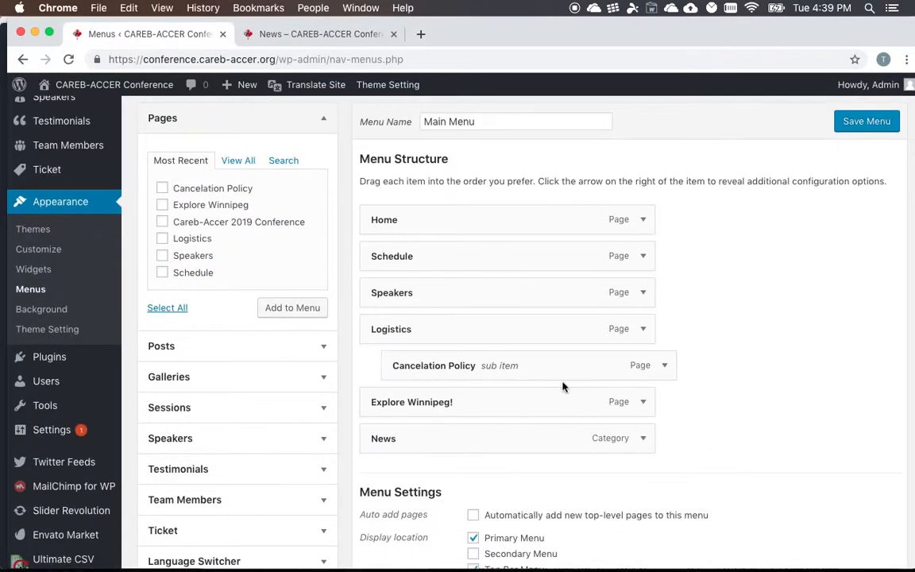
click(663, 365)
click(404, 492)
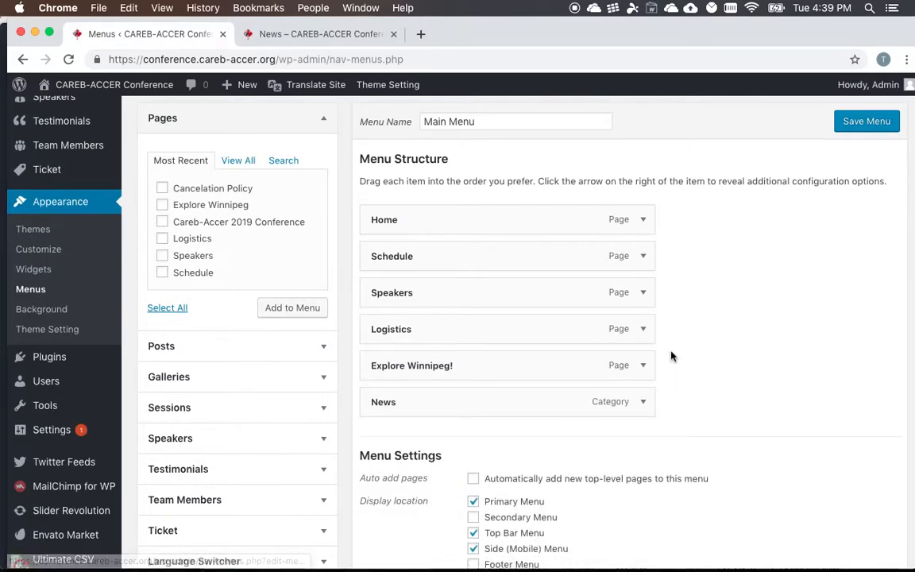
- Look over the News menu item's settings, collapse it, and expand Categories among the items that can be added
scroll(674, 355, down, 1)
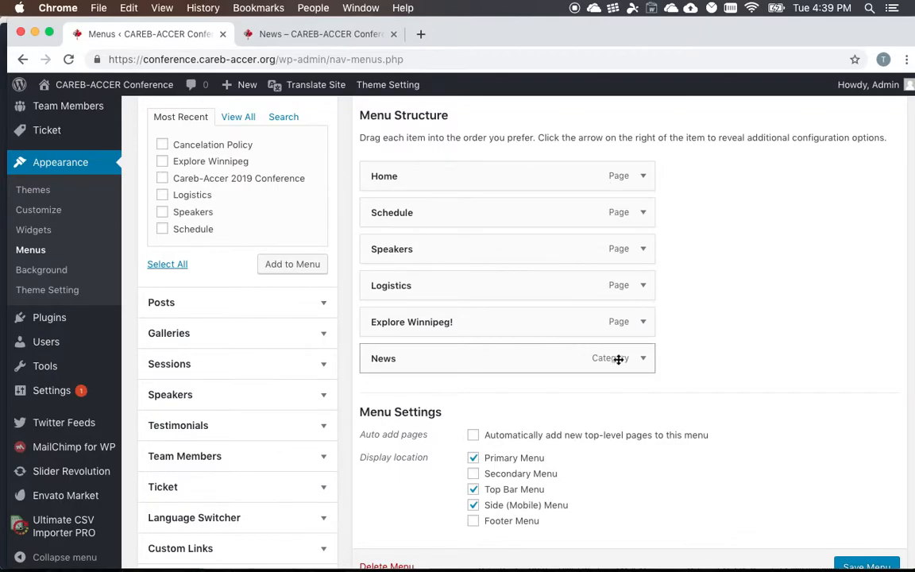
click(645, 360)
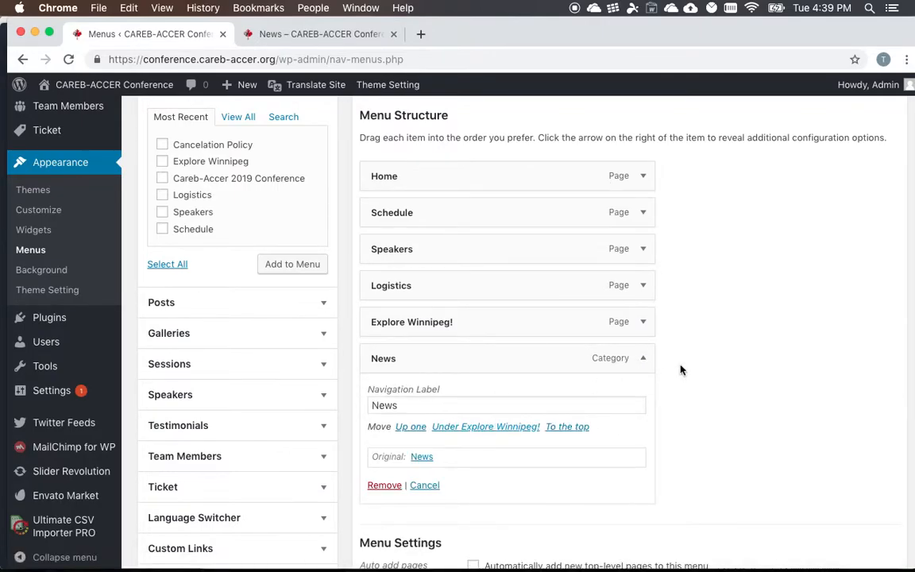
click(644, 360)
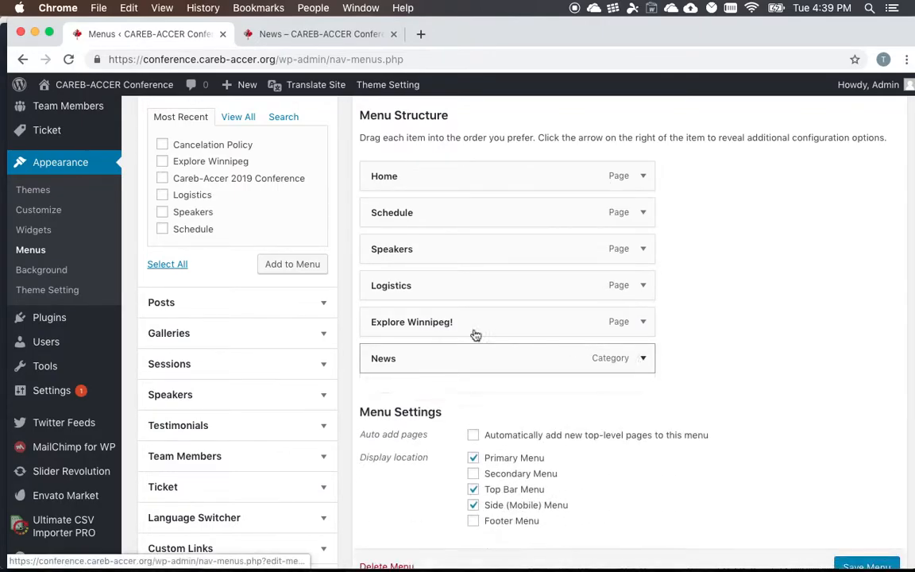
scroll(181, 446, down, 3)
click(178, 461)
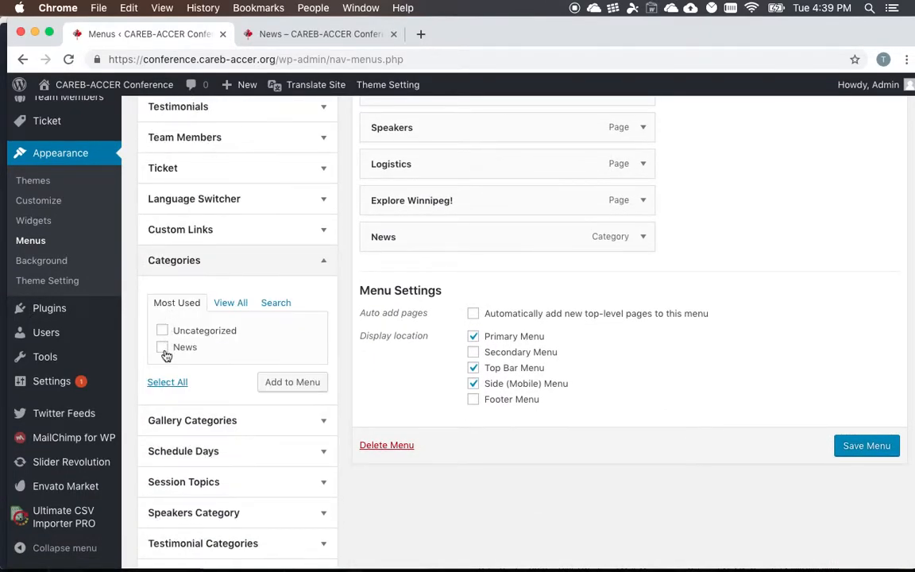
- Leave the Menus page for the Posts list and start a new post
scroll(166, 355, up, 2)
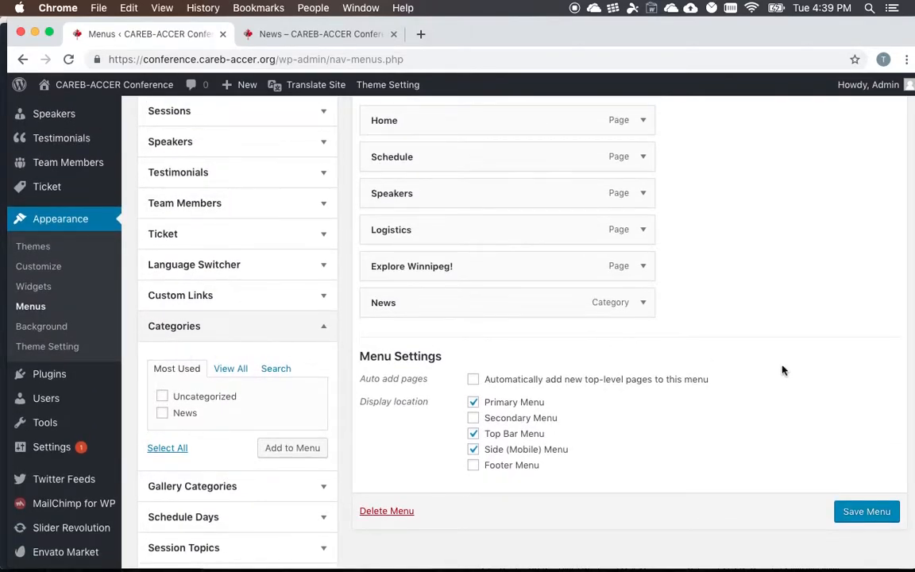
scroll(837, 474, up, 3)
scroll(865, 476, down, 5)
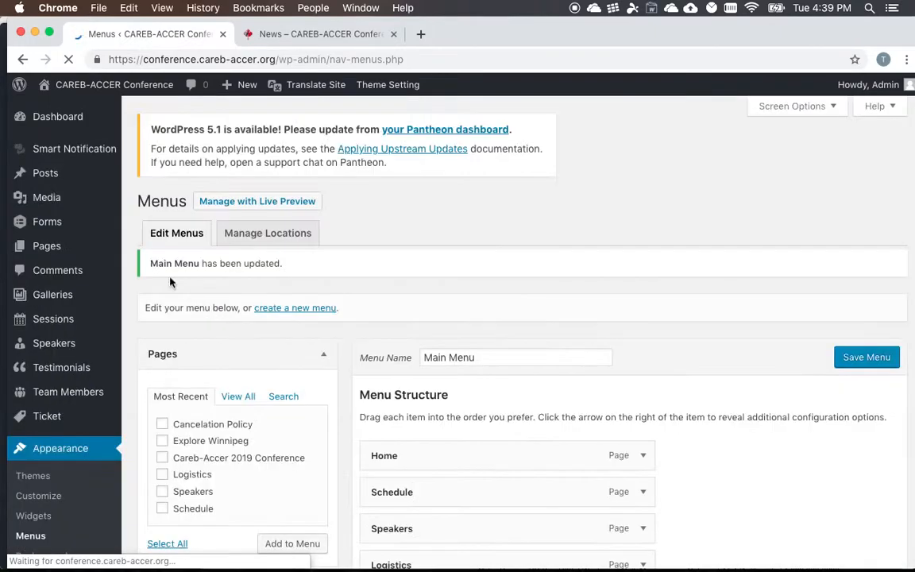
mouse_move(51, 181)
click(51, 179)
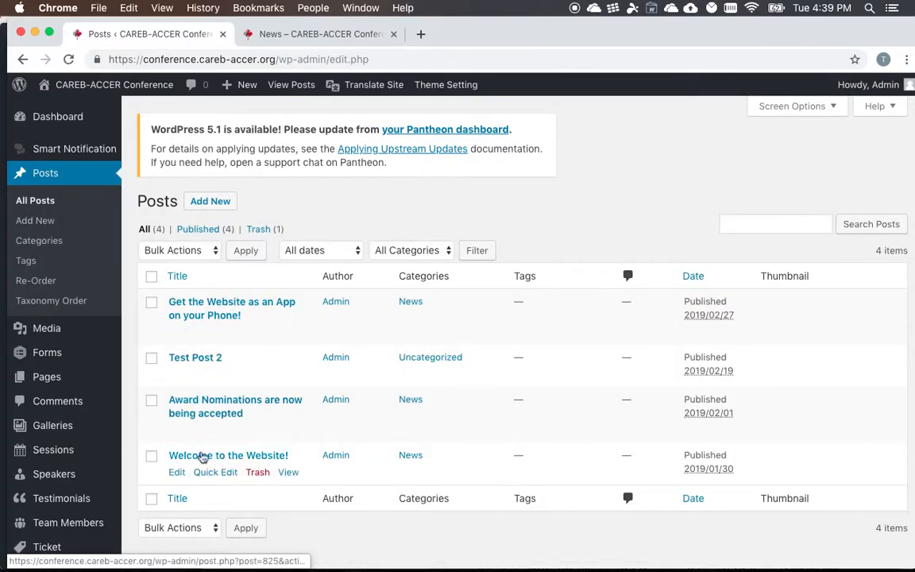
scroll(255, 472, down, 1)
click(206, 189)
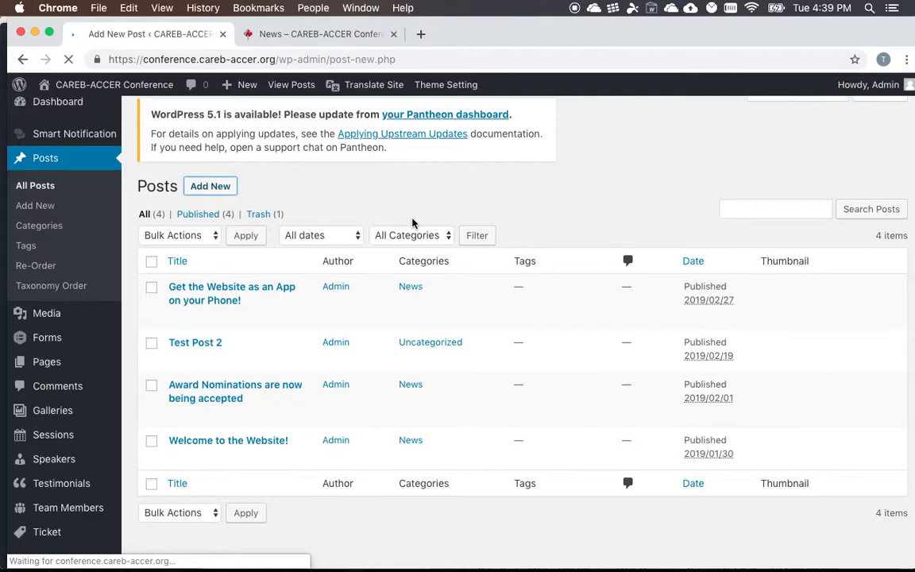
- Examine the new post's category options, particularly News, and compare them with the posts listed on the live News page
scroll(407, 229, down, 1)
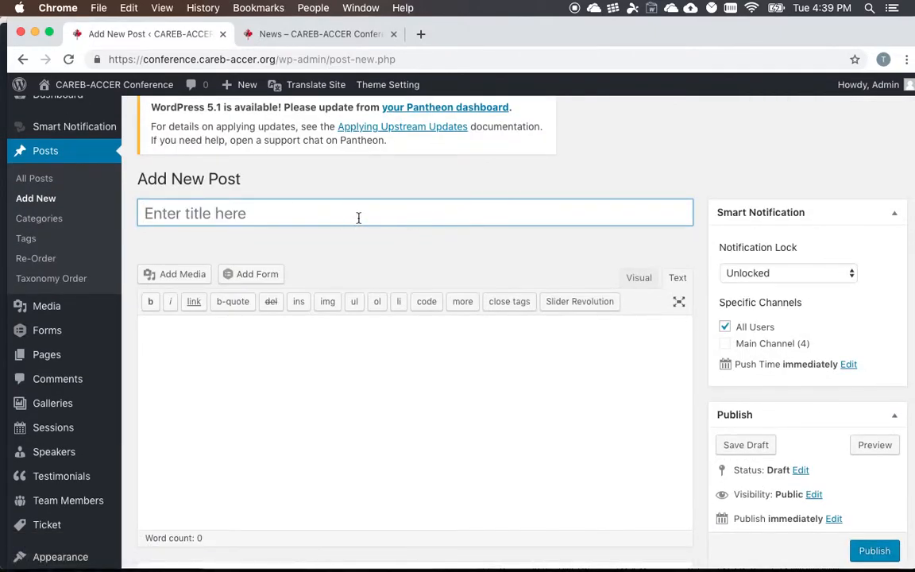
scroll(325, 216, down, 2)
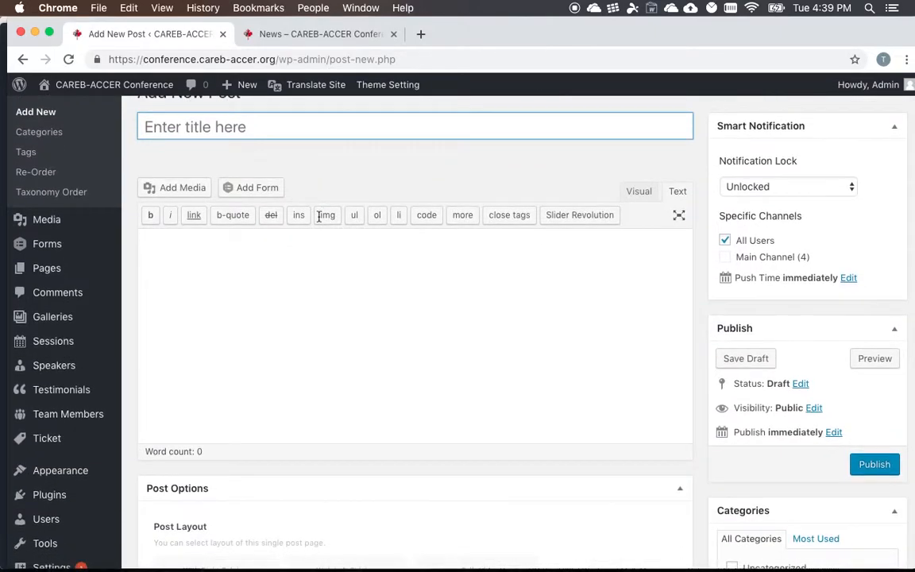
scroll(316, 343, down, 1)
scroll(315, 343, down, 2)
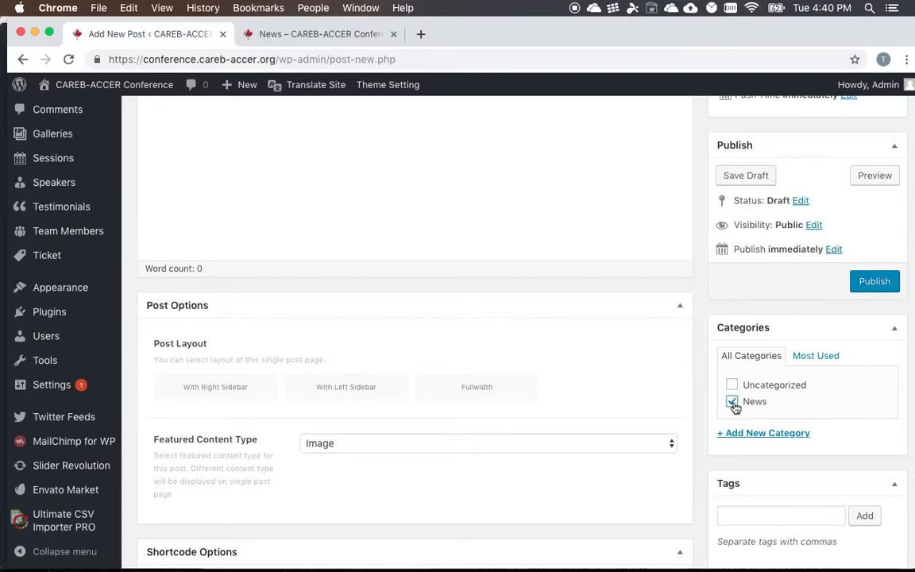
click(306, 32)
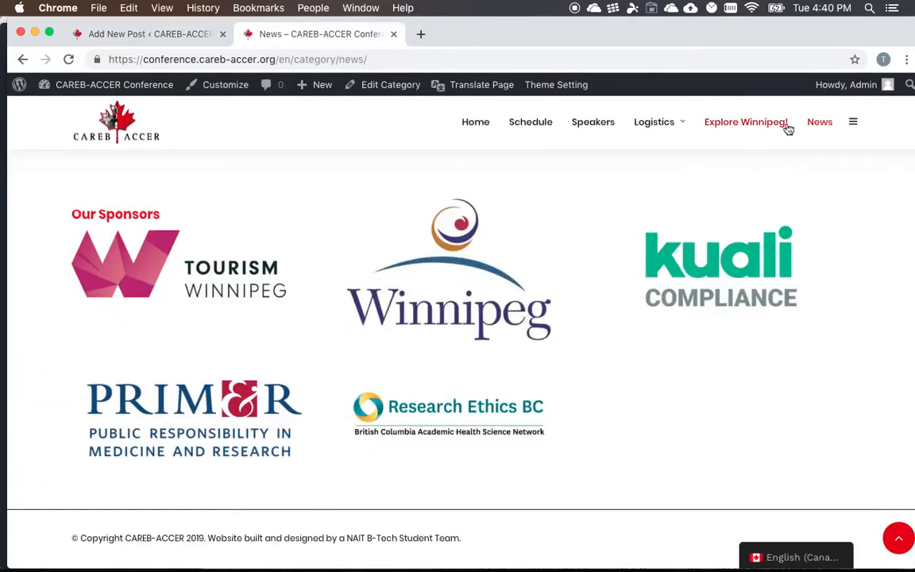
scroll(697, 307, up, 20)
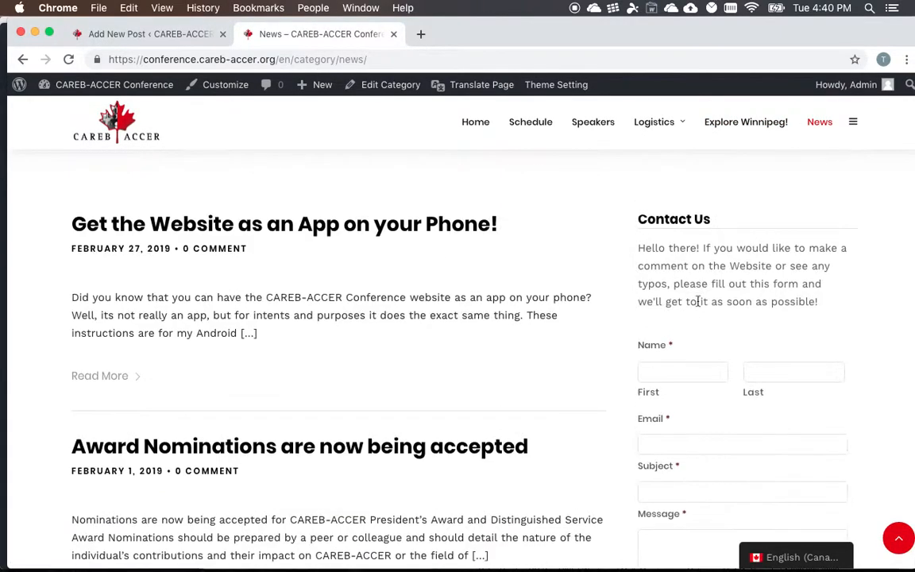
click(125, 35)
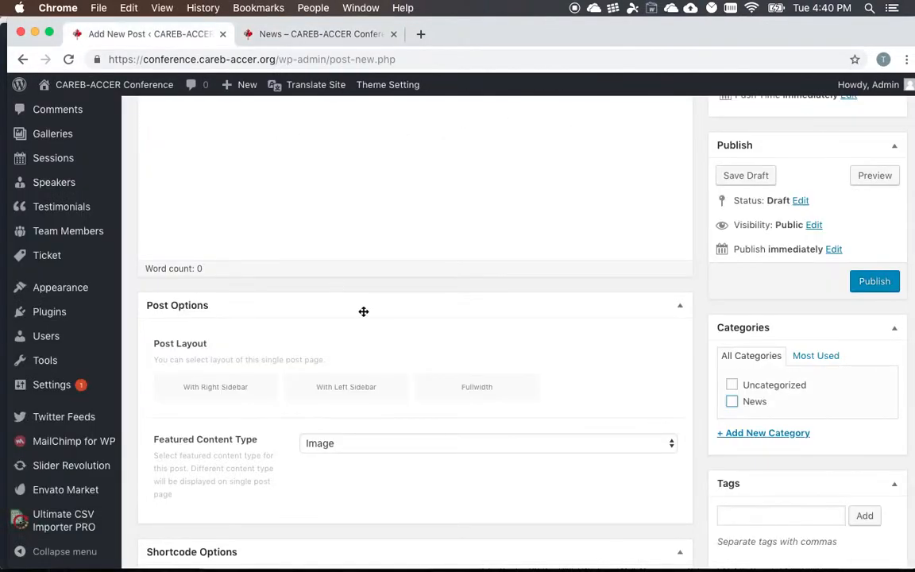
- Open the Twitter Feeds configuration page and go to its Feed Settings section
scroll(364, 310, down, 5)
scroll(363, 315, up, 5)
scroll(294, 278, up, 1)
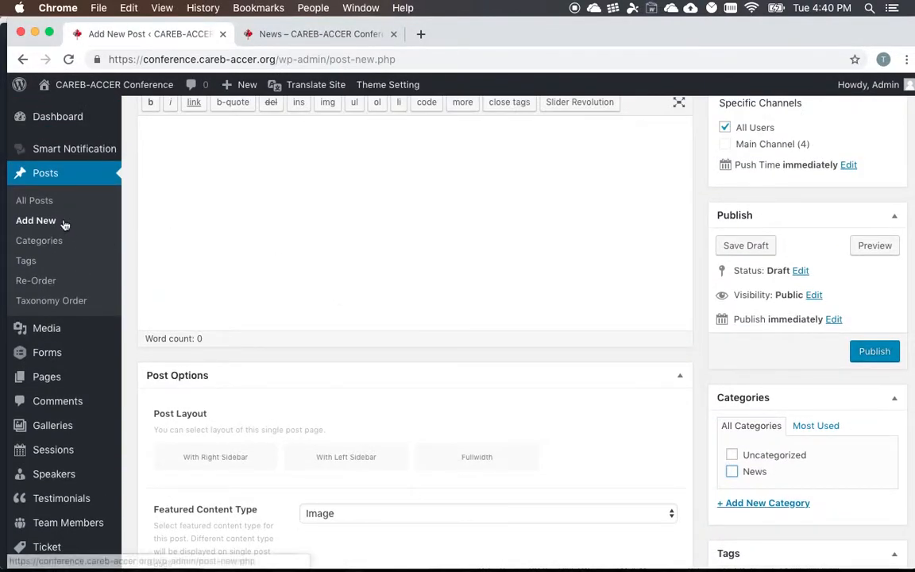
scroll(39, 224, down, 4)
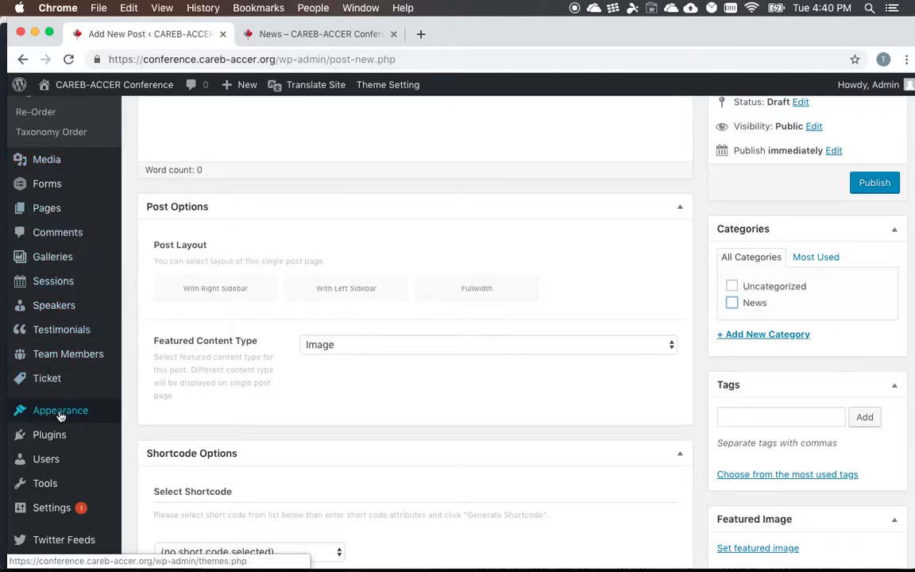
mouse_move(67, 410)
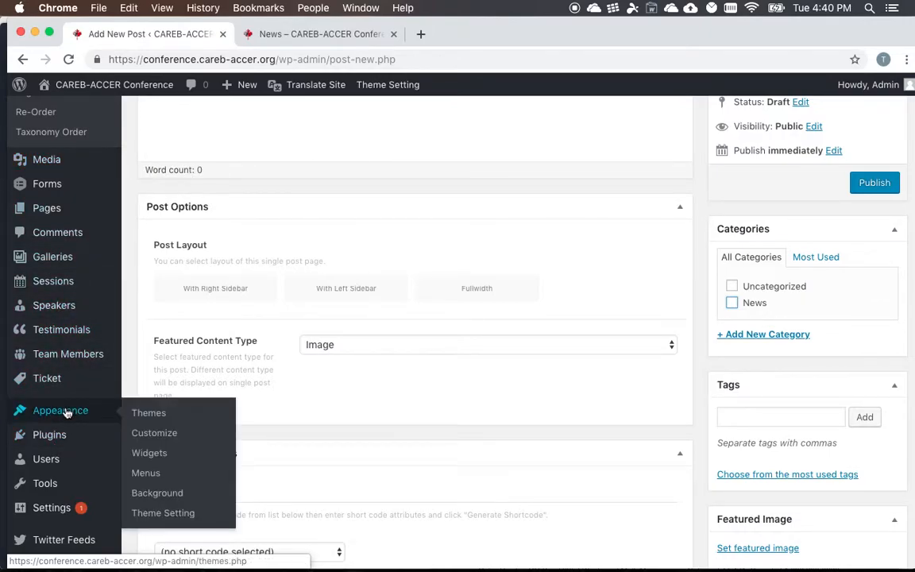
scroll(56, 438, down, 3)
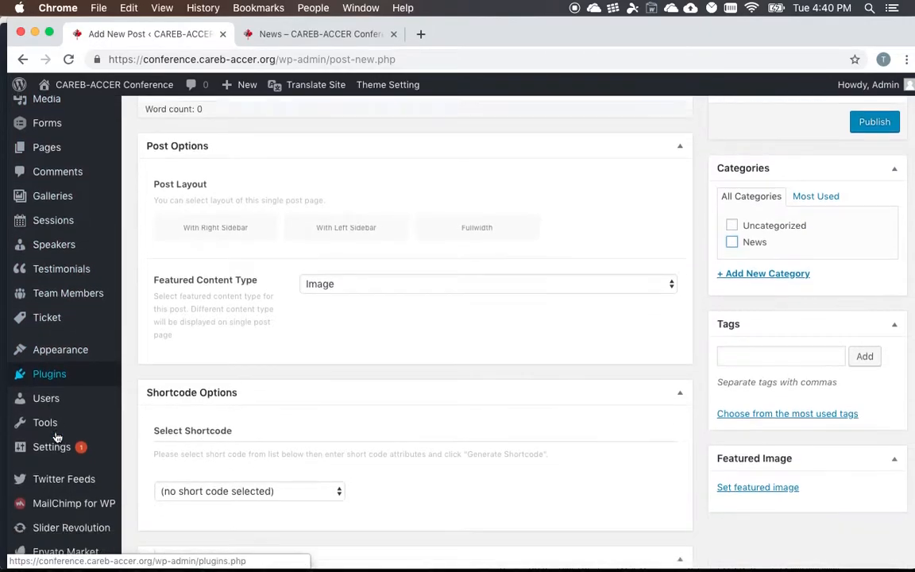
click(163, 469)
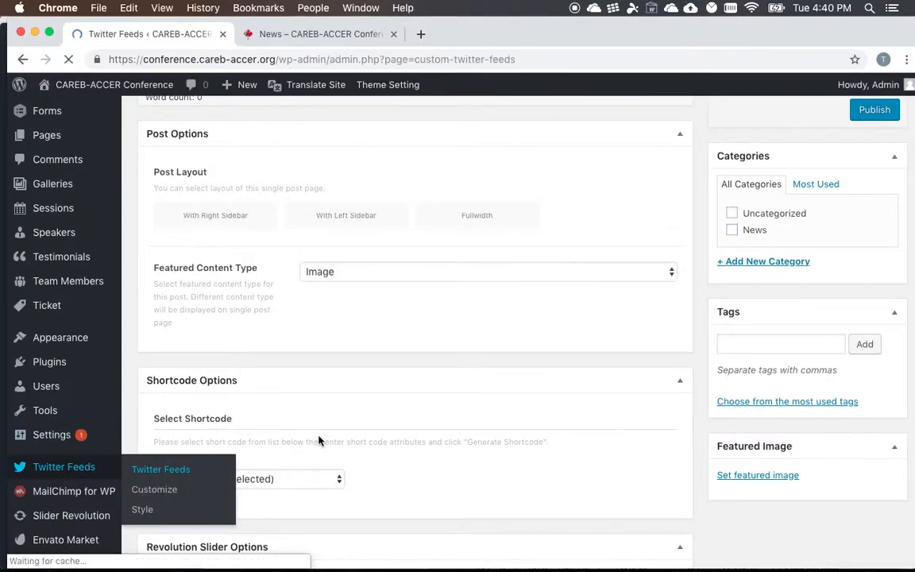
scroll(294, 269, down, 8)
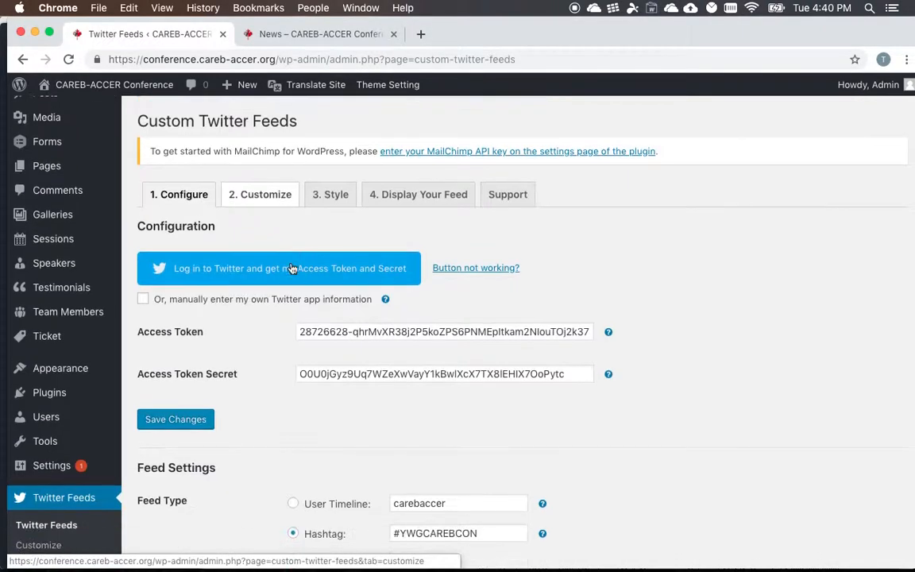
scroll(368, 208, down, 7)
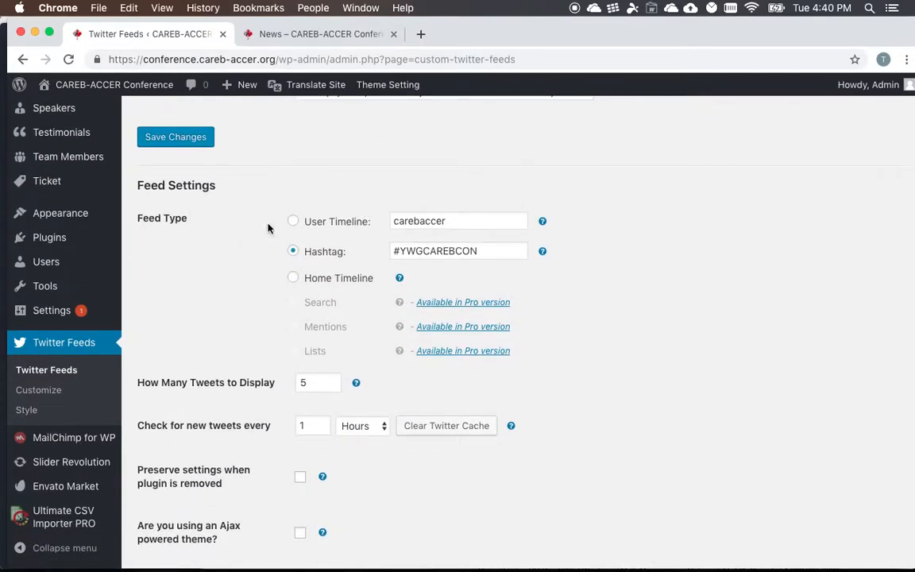
- Examine the Hashtag feed type's search term and compare it with the Twitter feed on the live News page
drag(490, 249, 379, 251)
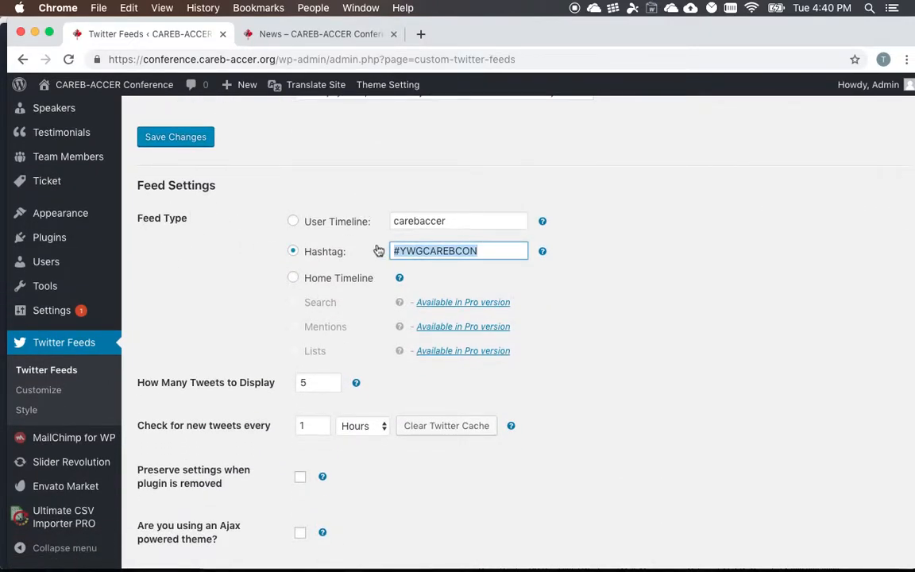
click(497, 252)
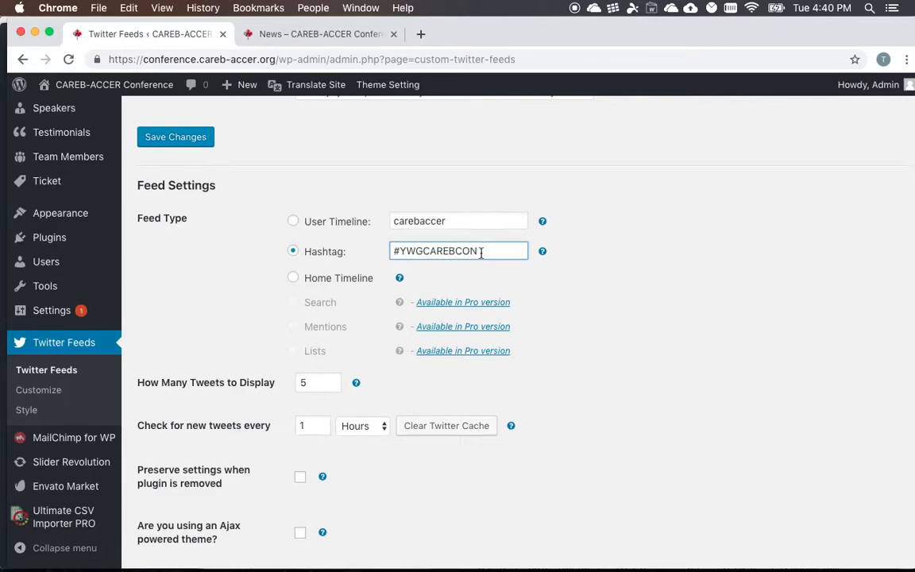
drag(398, 251, 518, 258)
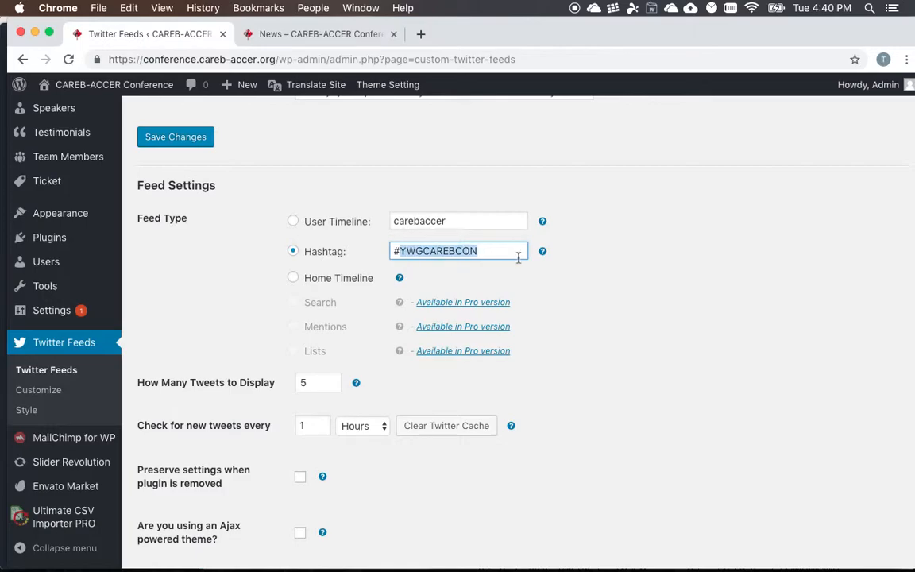
click(518, 254)
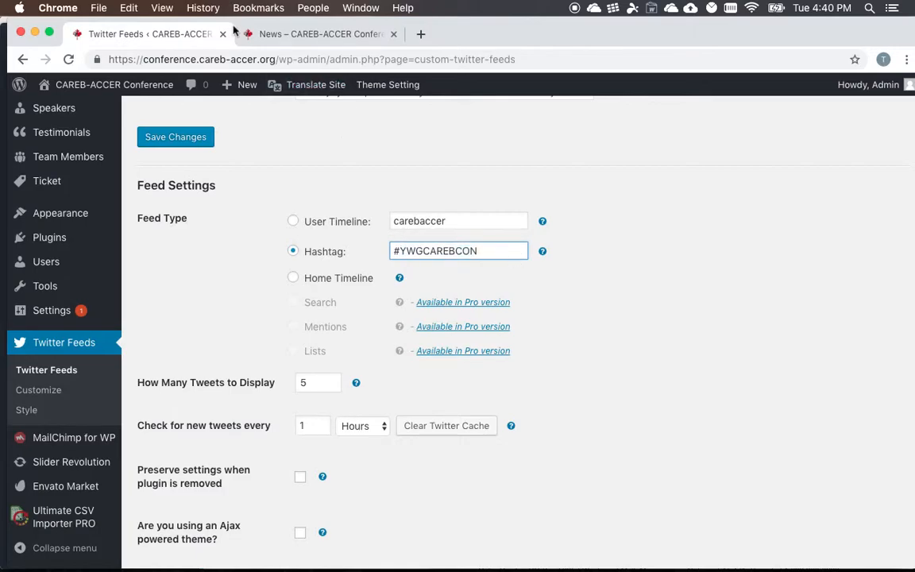
click(259, 32)
scroll(659, 318, down, 10)
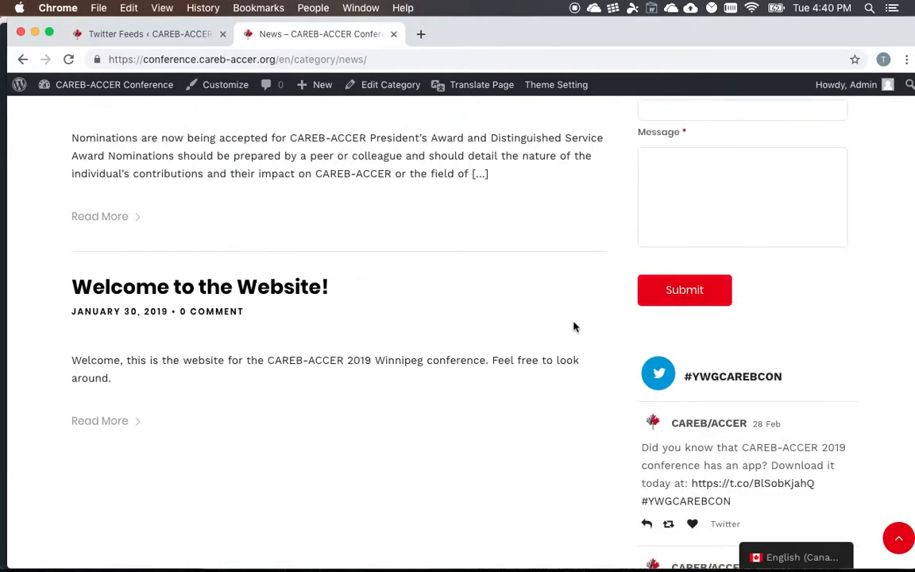
click(181, 35)
scroll(314, 262, up, 3)
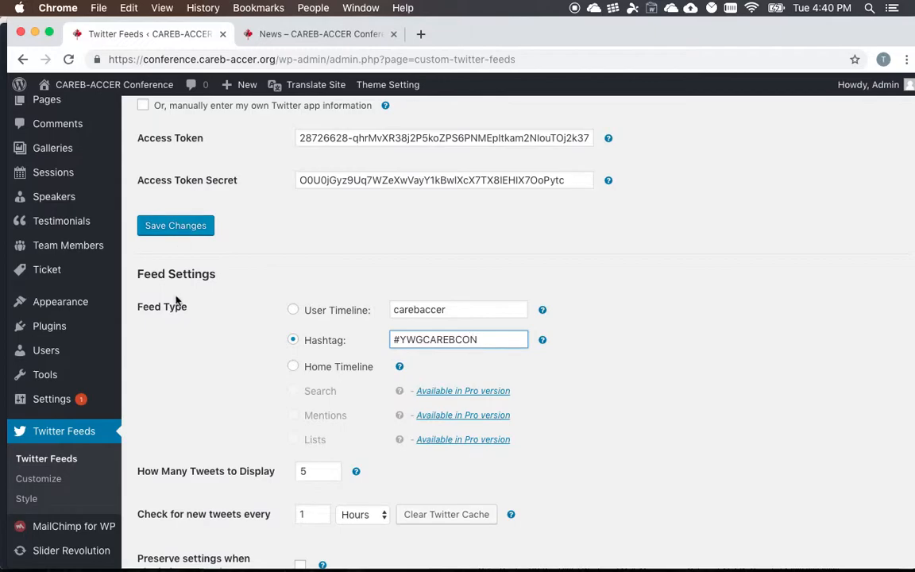
- Switch to the Word outline to highlight Forms under Episode 2: Website Edits, and return to the Twitter Feeds page in Chrome
key(ctrl+Right)
drag(316, 395, 265, 397)
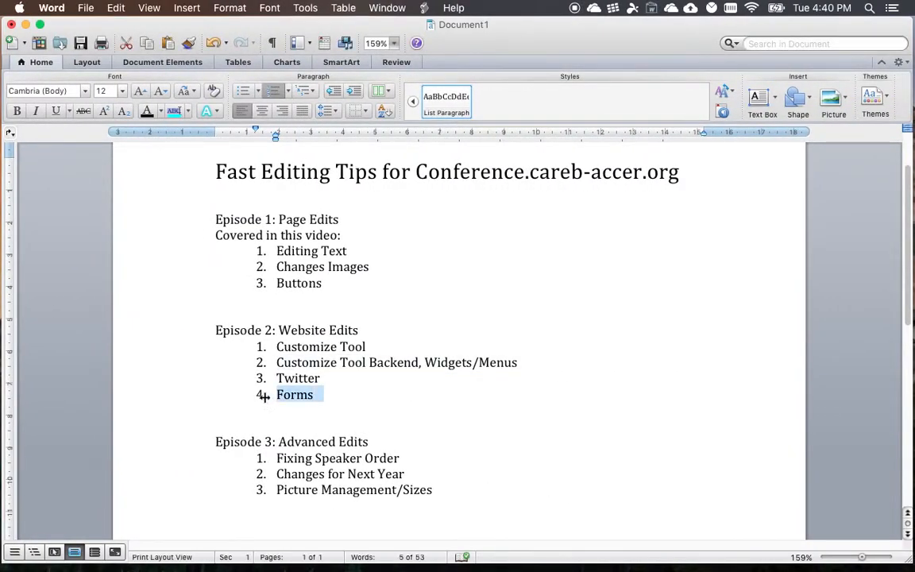
key(ctrl+Left)
scroll(93, 317, up, 5)
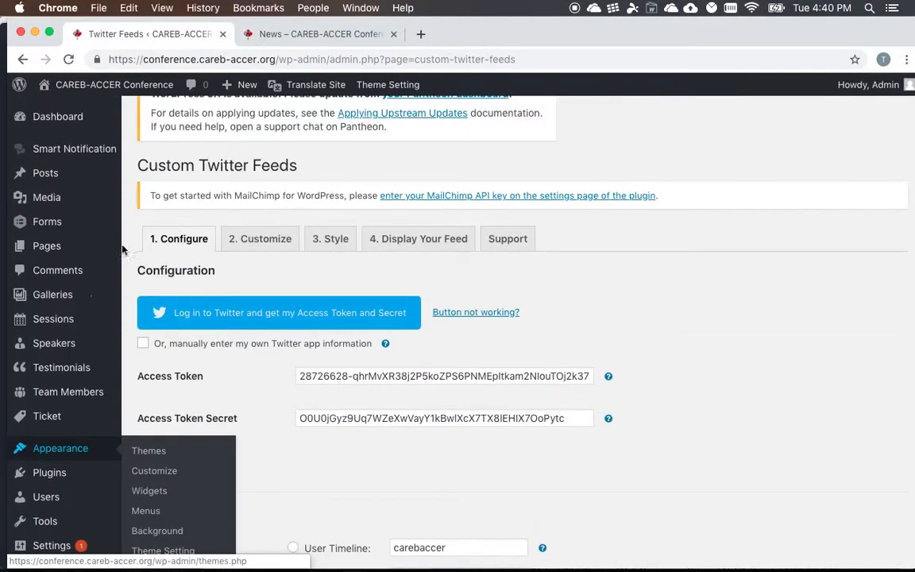
- Look over the Contact Us form on the live News page and return to the WordPress admin
click(323, 36)
scroll(786, 296, up, 10)
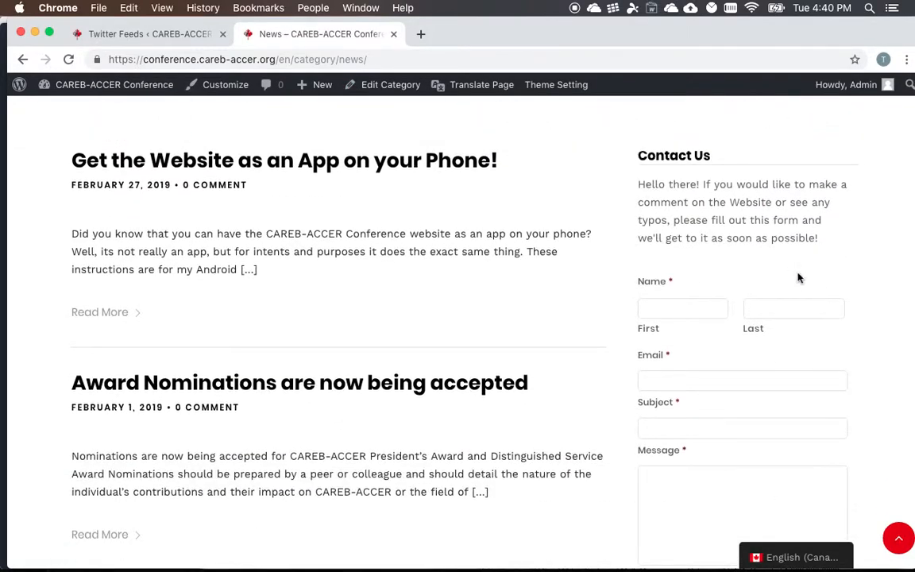
scroll(744, 298, down, 3)
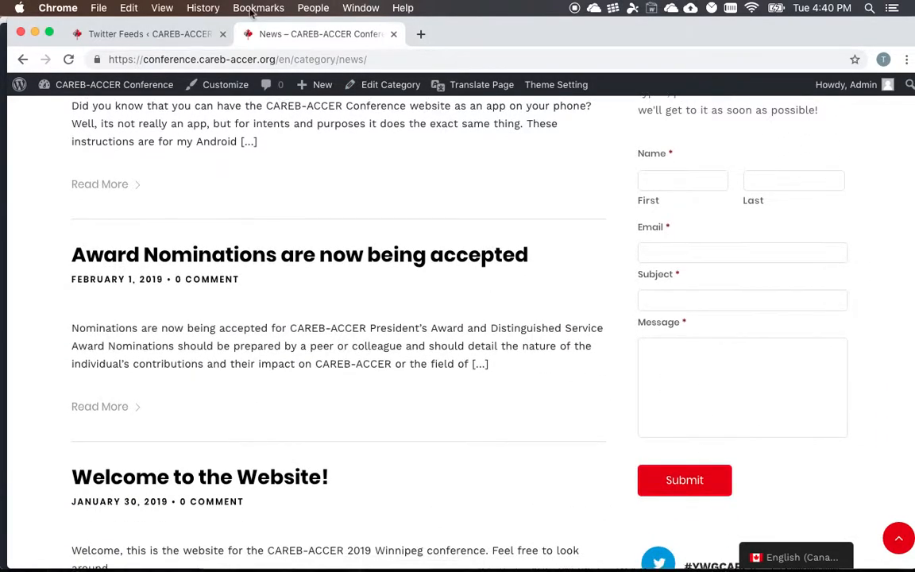
click(165, 36)
- Open the Forms list and highlight the Comments form's number of entries
scroll(126, 311, up, 1)
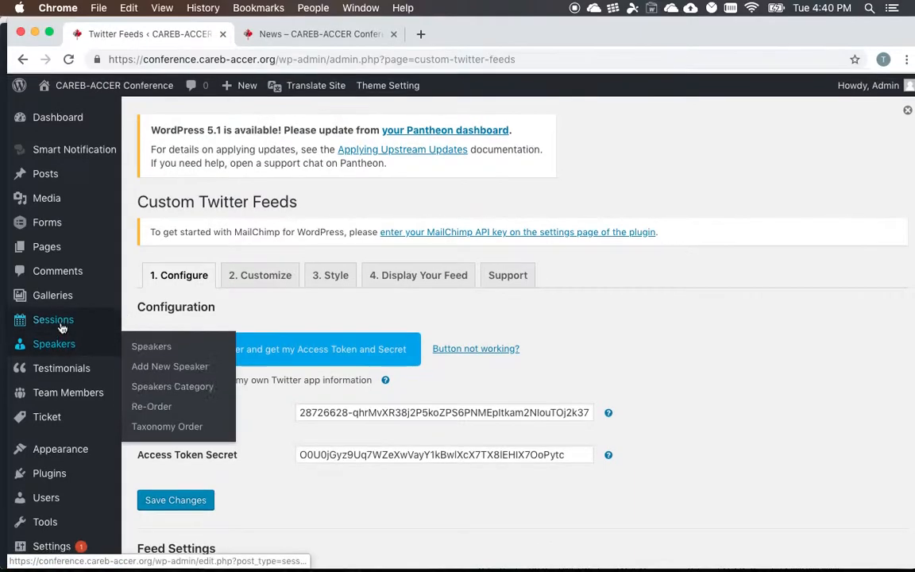
mouse_move(52, 228)
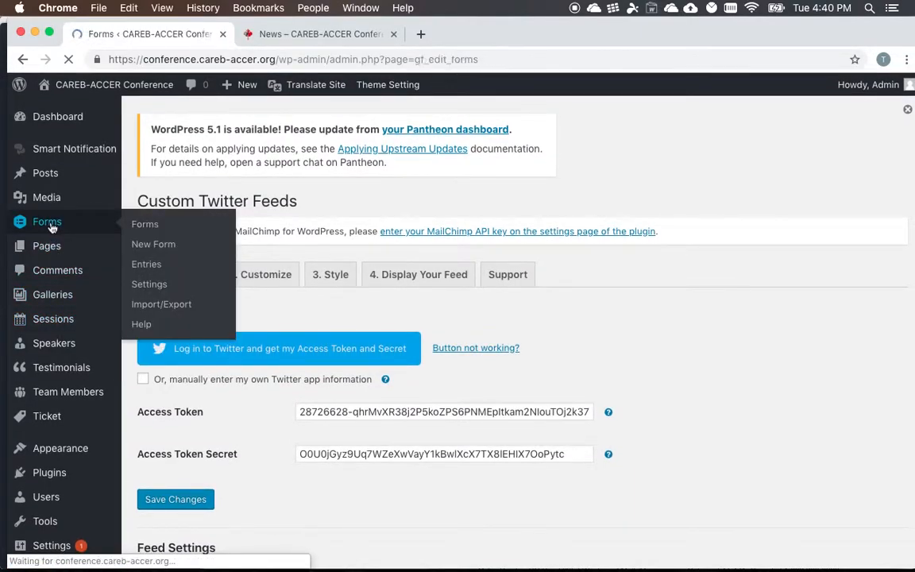
mouse_move(181, 308)
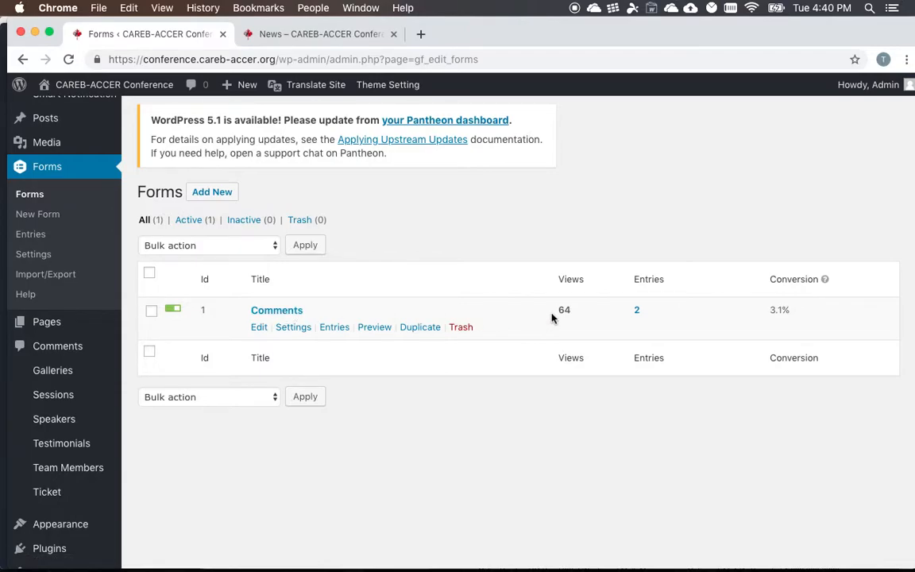
drag(626, 317, 663, 317)
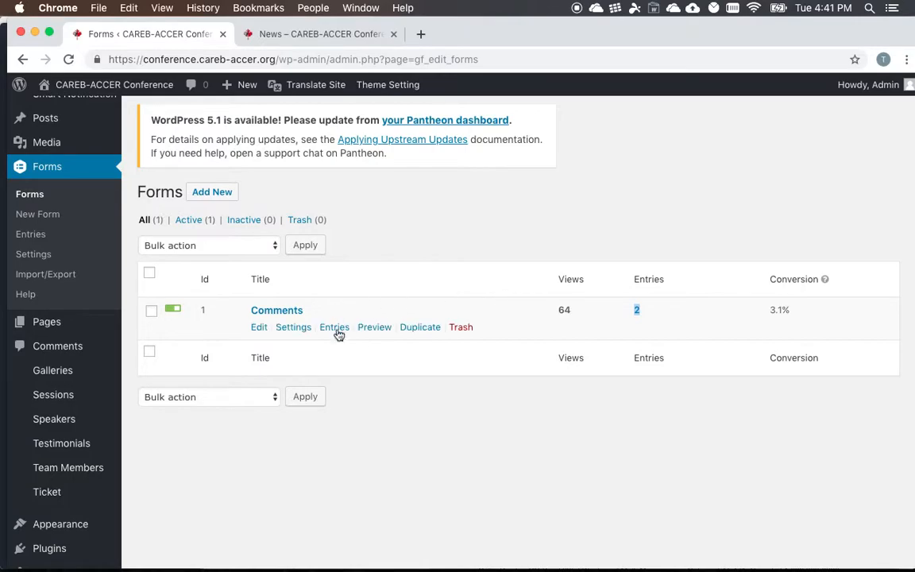
- Open the Comments form for editing and add a Radio Buttons field between Name and Email
click(284, 316)
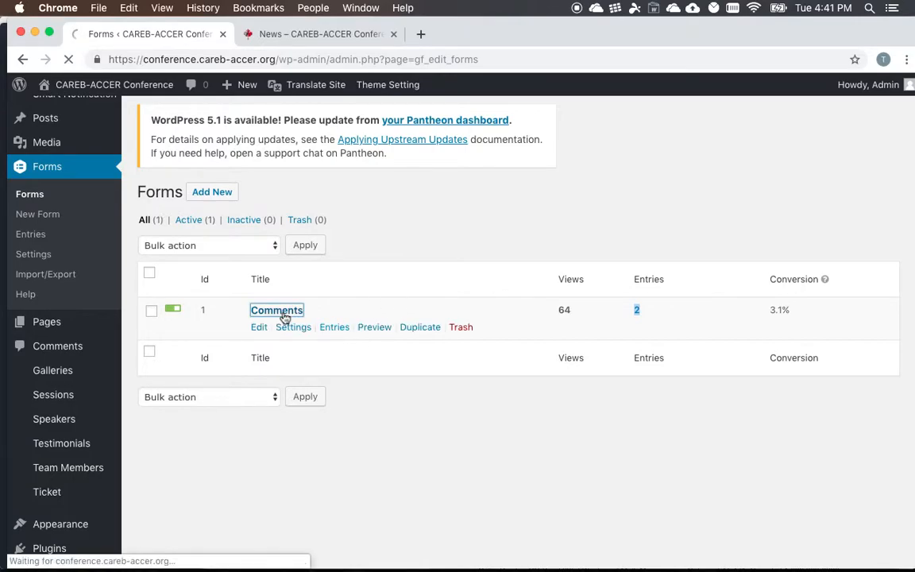
scroll(286, 335, down, 5)
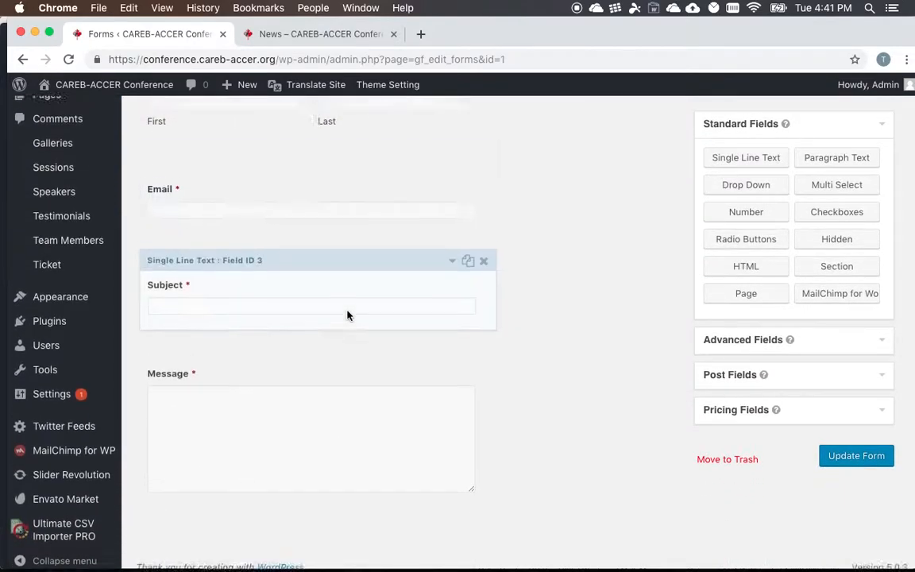
scroll(347, 315, up, 2)
drag(715, 237, 272, 261)
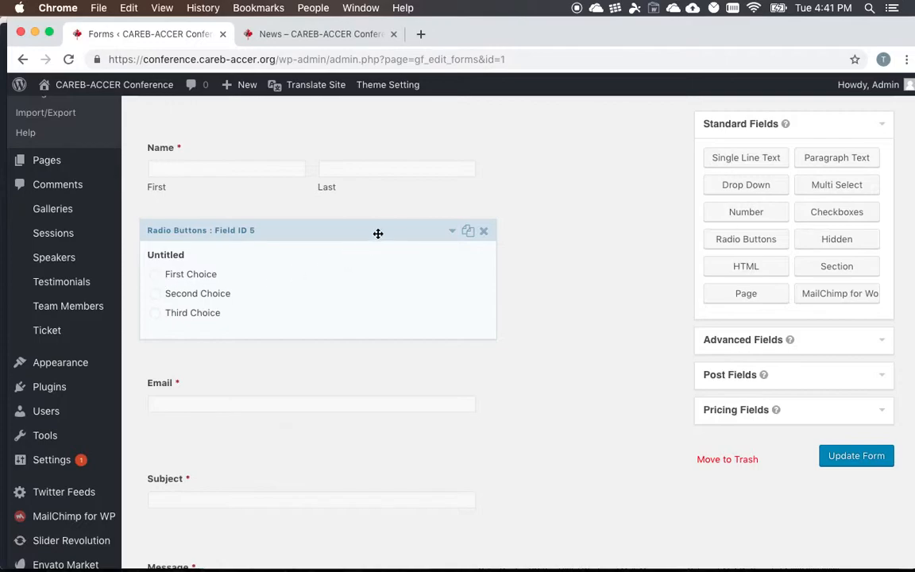
- Open the new Radio Buttons field's settings and label it "favorite colour"
scroll(313, 332, down, 2)
click(178, 328)
double_click(190, 324)
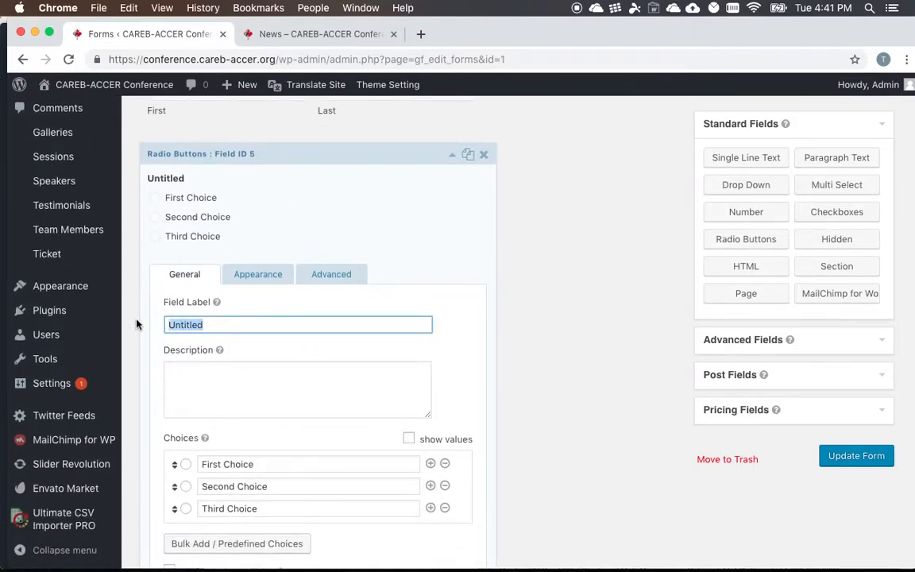
text(favori)
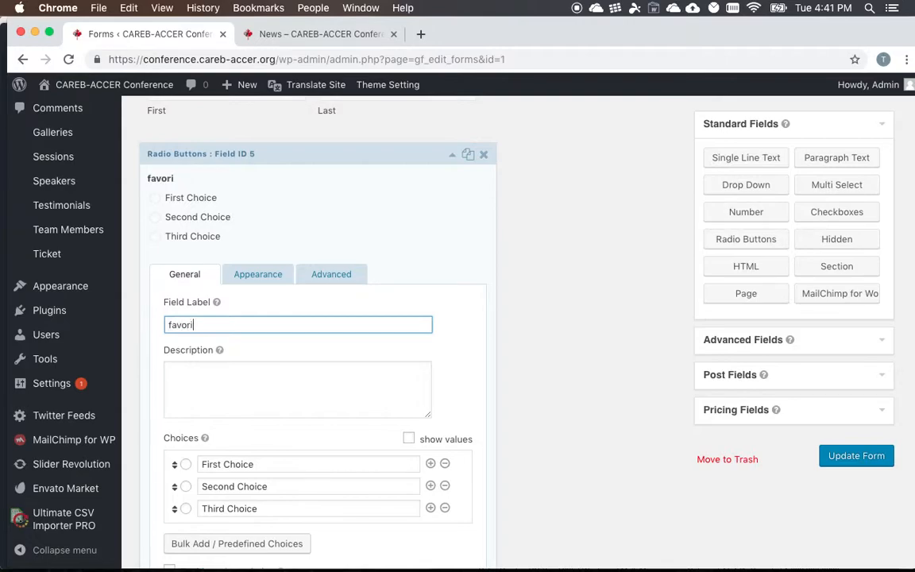
text(te colour)
- Set the three choices of the favorite colour field to purple, red and blue
scroll(278, 382, down, 2)
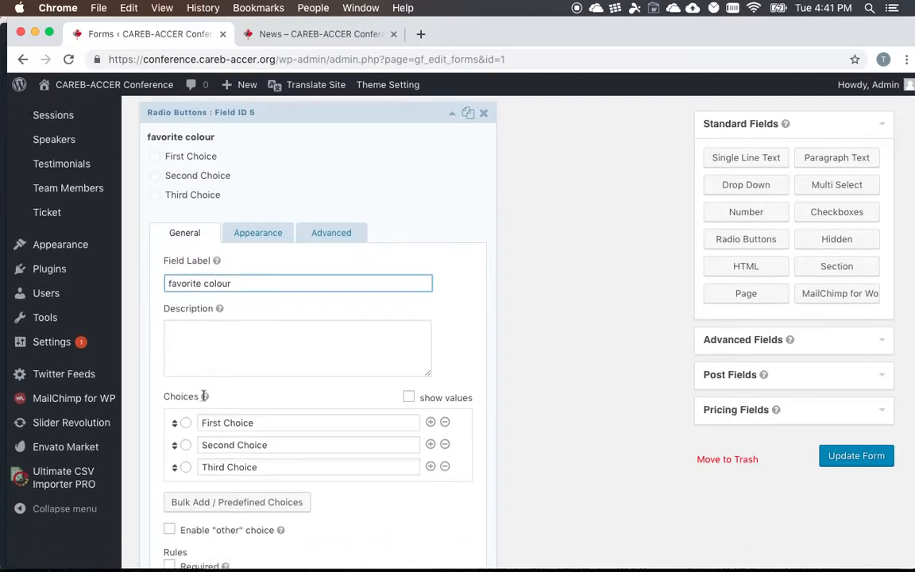
click(289, 405)
drag(262, 406, 203, 404)
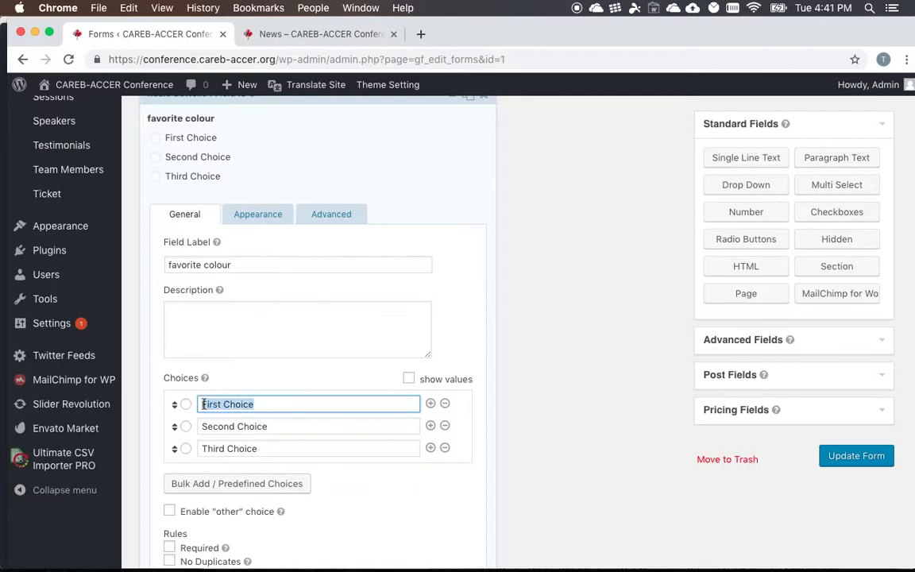
text(purple)
key(Tab)
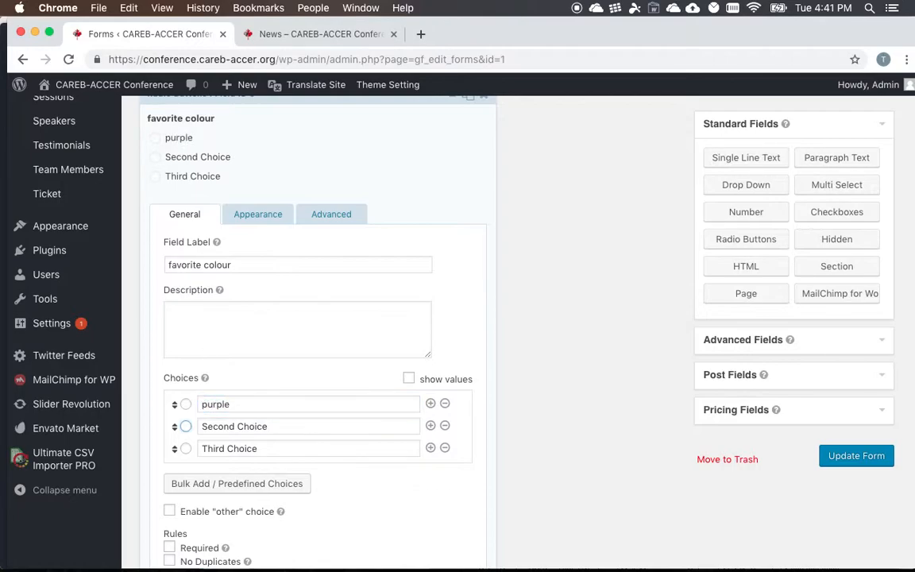
key(Tab)
text(red)
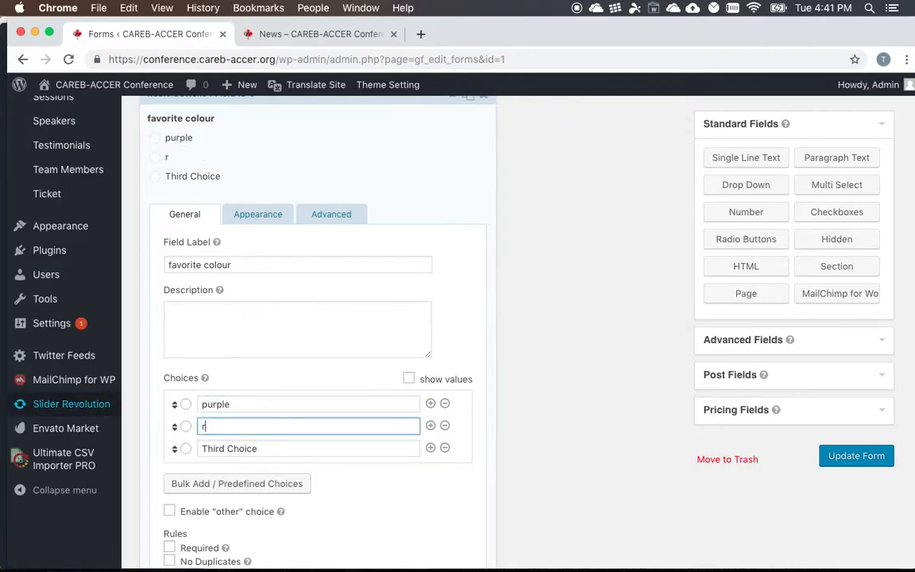
key(Tab)
key(Tab)
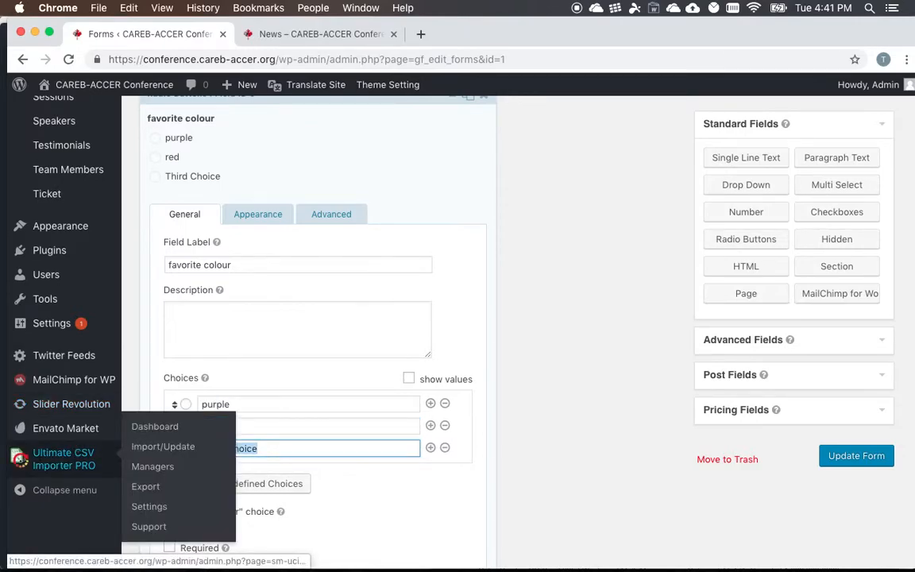
text(blue)
click(488, 410)
scroll(513, 464, down, 1)
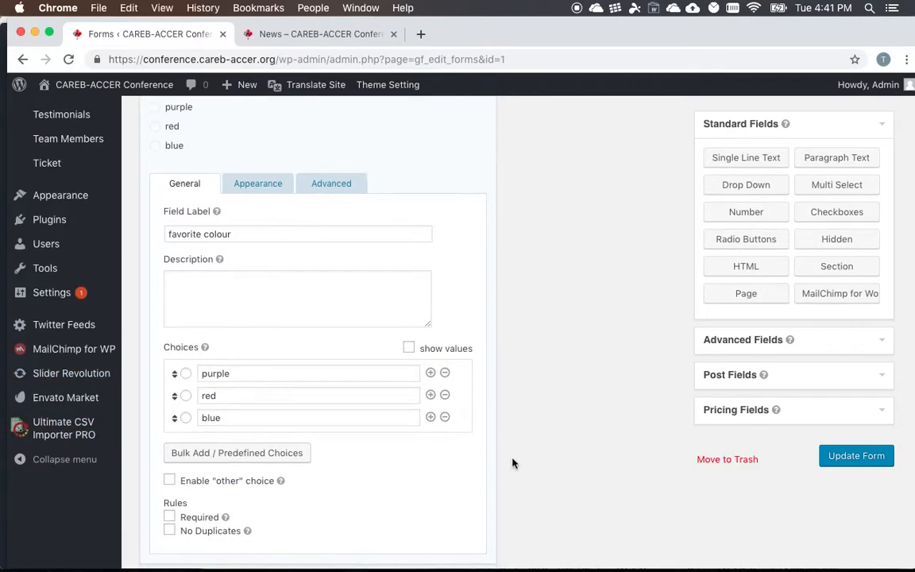
- Save the Comments form and reload the live News page to check the favorite colour field
click(856, 456)
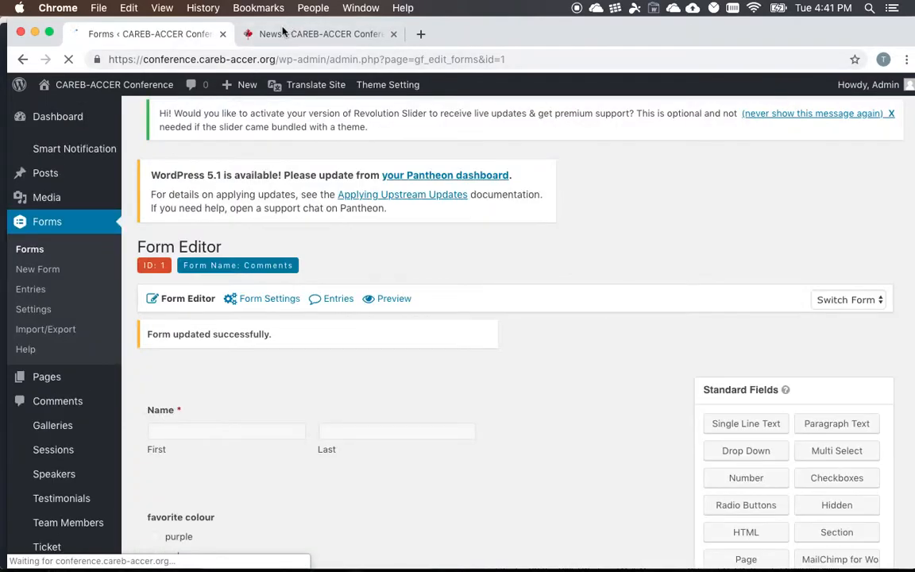
click(283, 31)
click(69, 60)
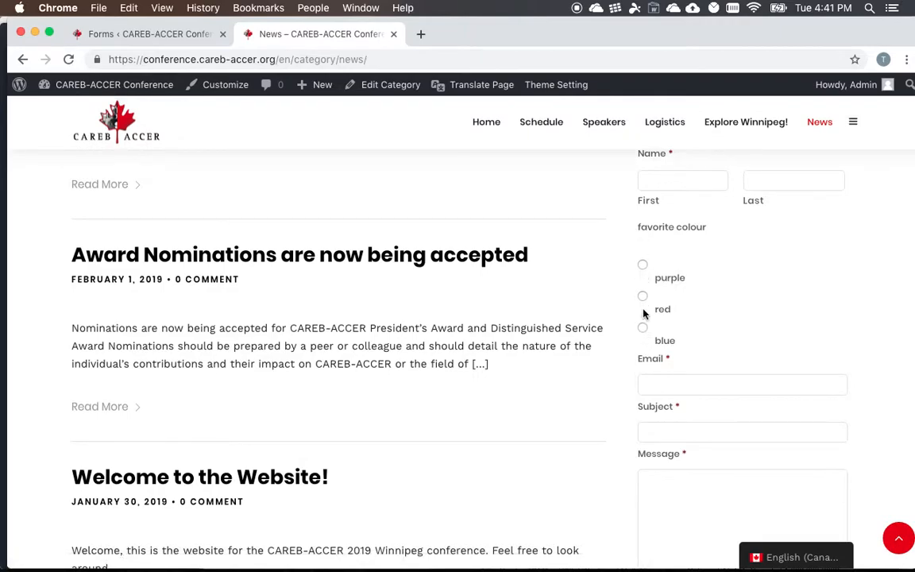
- Delete the favorite colour field from the Comments form and save the form
click(188, 35)
scroll(245, 286, down, 5)
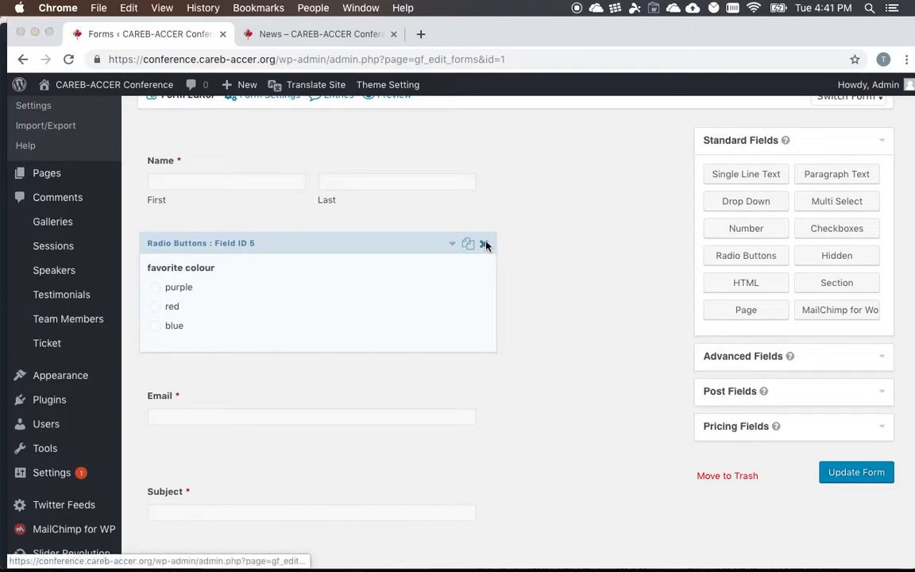
click(483, 243)
click(587, 154)
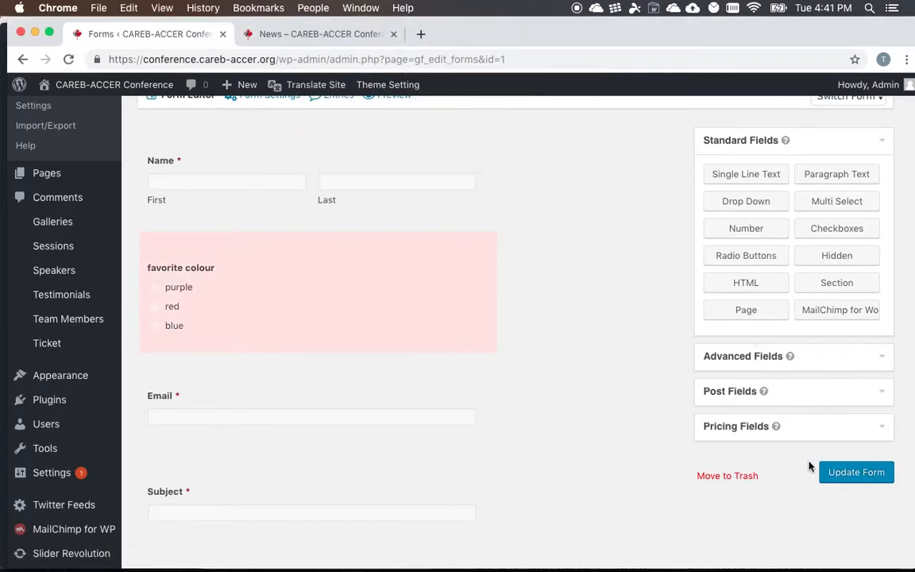
click(855, 473)
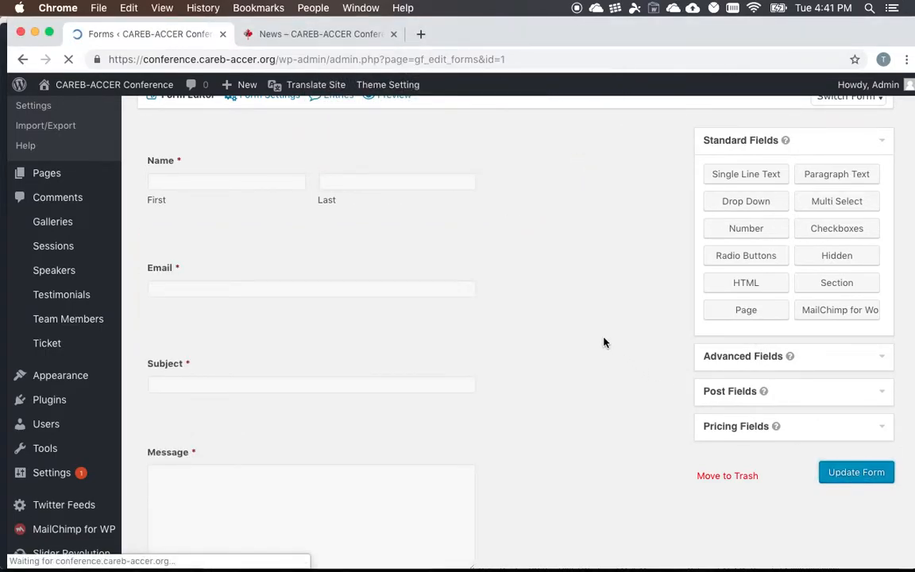
- Open the Comments form's entries and view the submission with the subject "Test 1"
scroll(580, 312, down, 2)
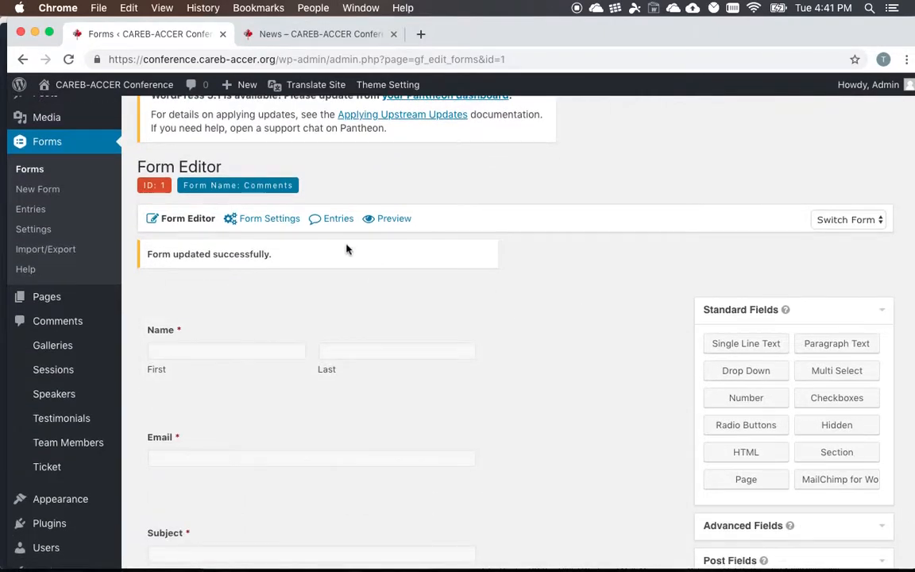
click(34, 209)
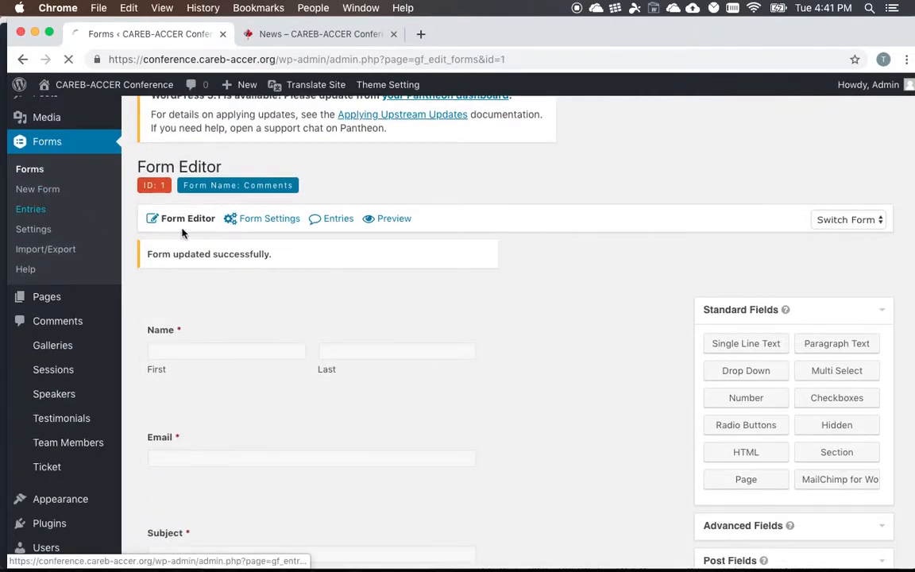
scroll(481, 349, down, 2)
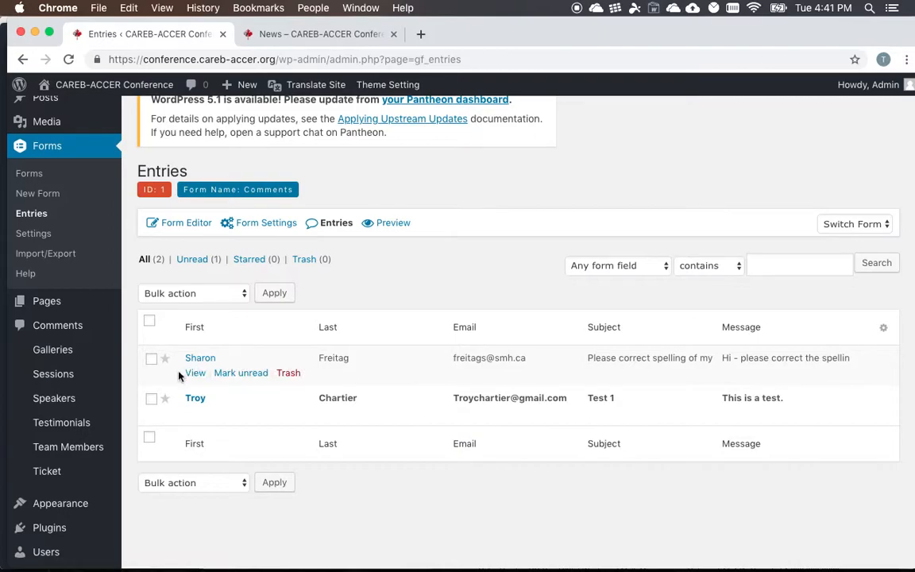
click(194, 397)
scroll(402, 351, down, 3)
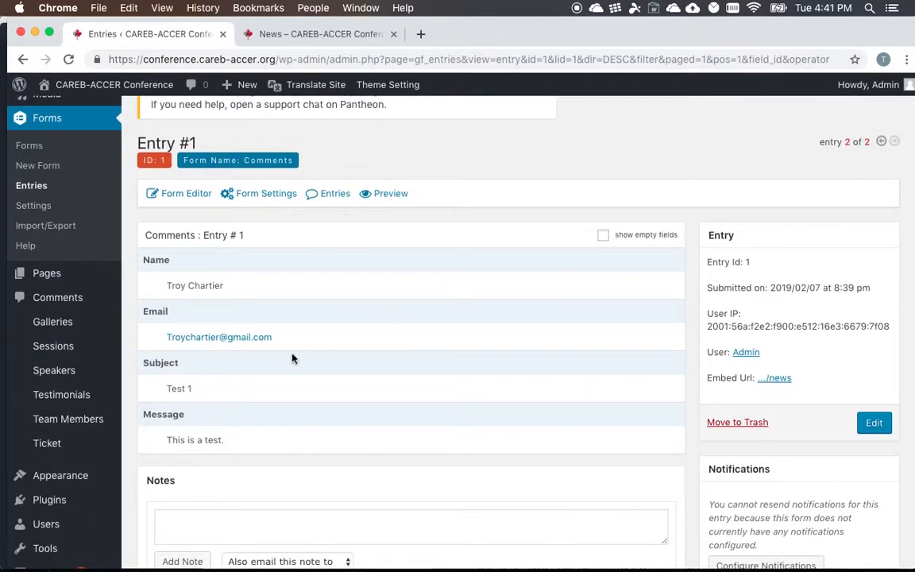
- Reload the live News page to check the Contact Us form, and return to the WordPress admin
click(297, 34)
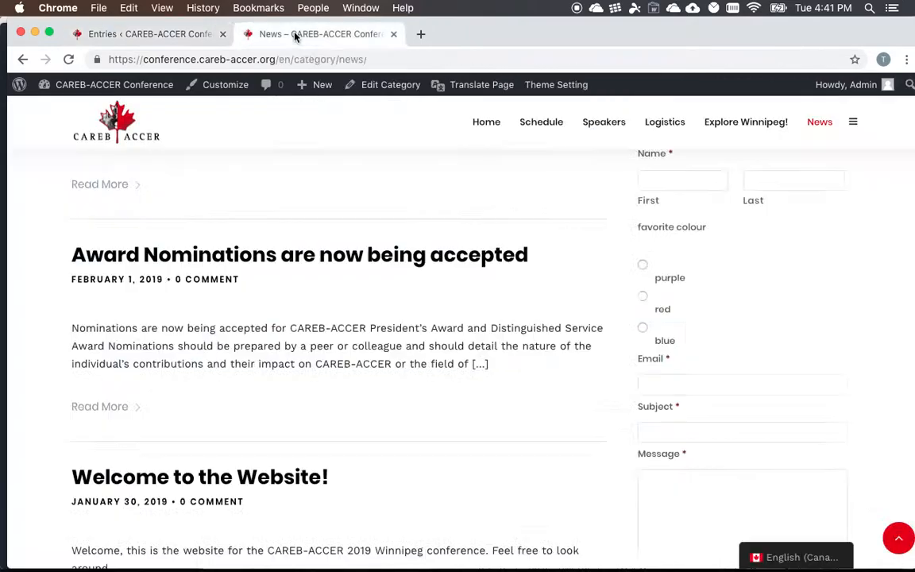
scroll(683, 215, up, 2)
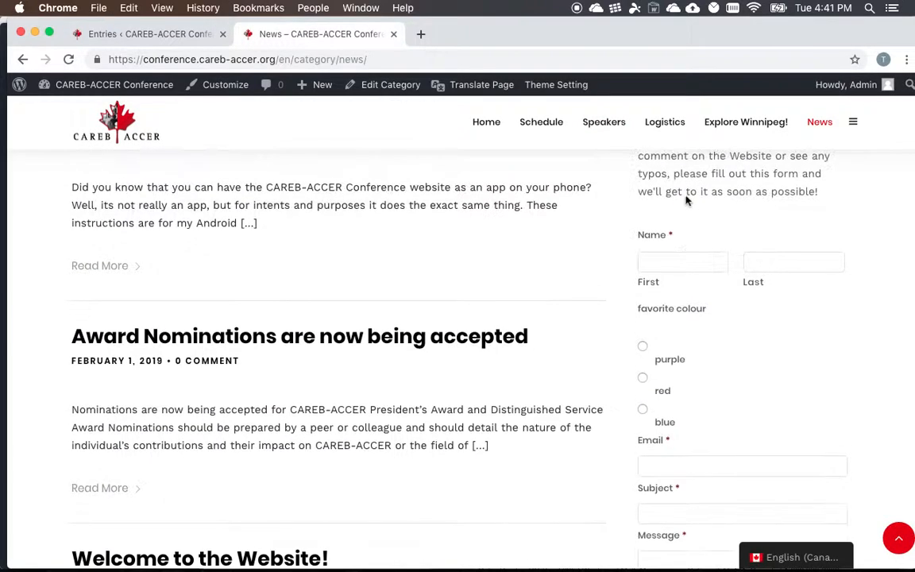
click(69, 59)
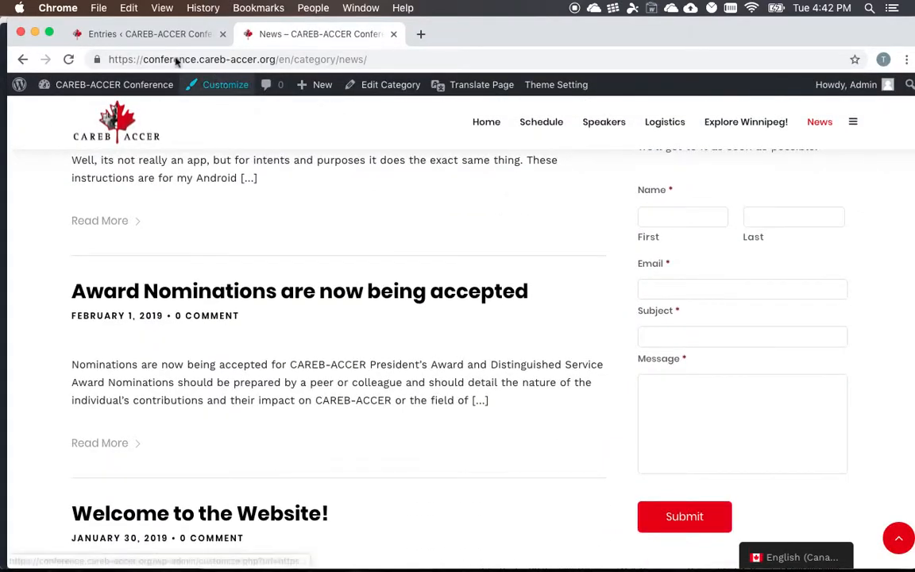
click(155, 34)
- Look over the "Test 1" entry's details and notes, and go back to the Forms list
scroll(255, 325, down, 2)
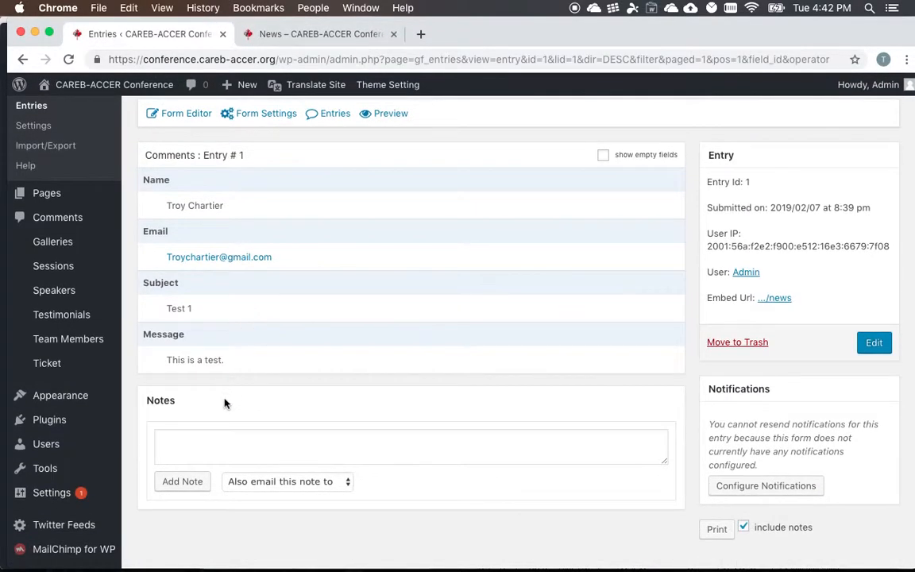
scroll(257, 297, down, 3)
scroll(174, 278, up, 4)
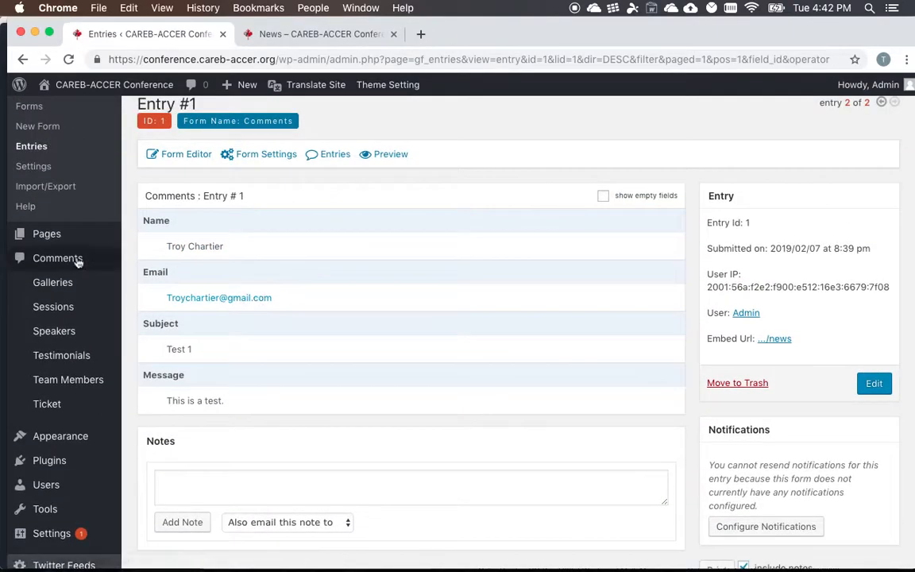
scroll(54, 131, up, 1)
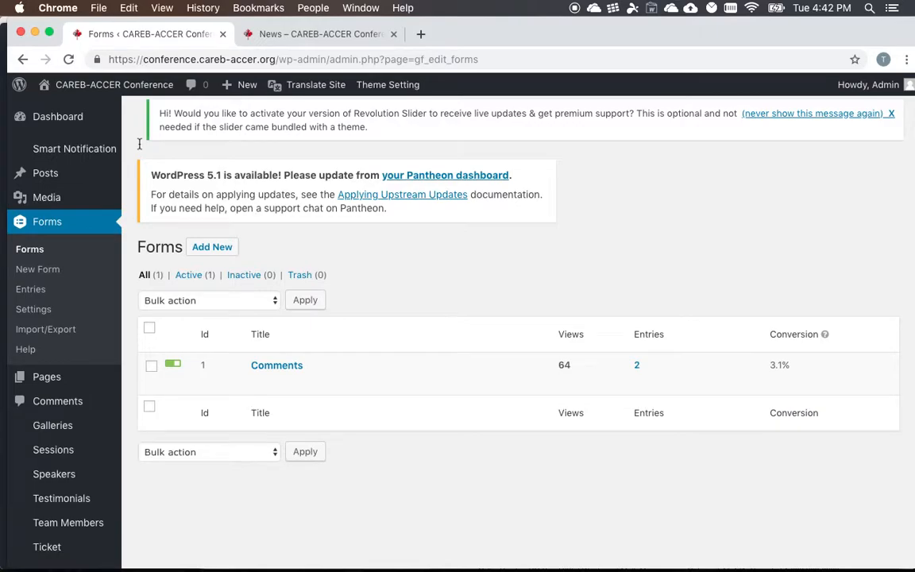
scroll(111, 215, down, 2)
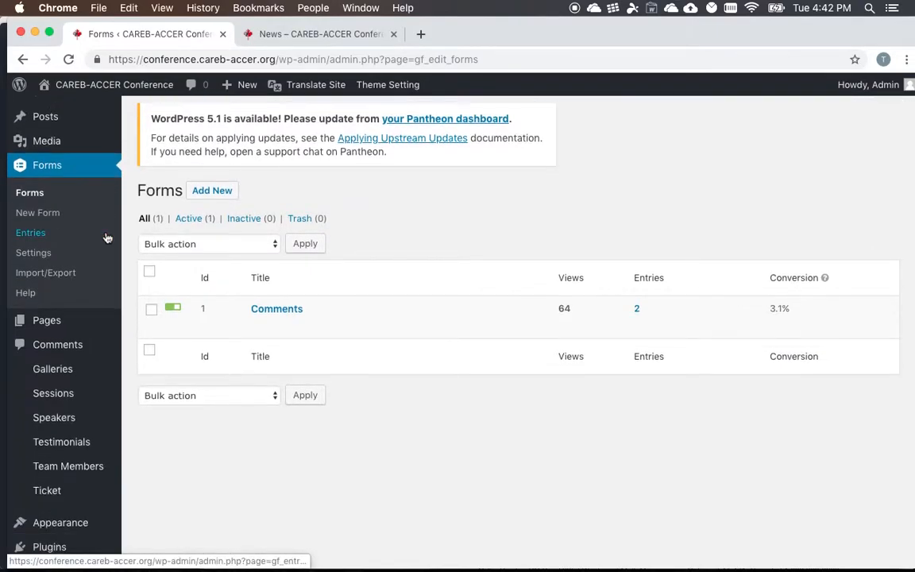
- Switch to the Word outline, move Forms beside Twitter under Episode 2, and undo the move
key(ctrl+Right)
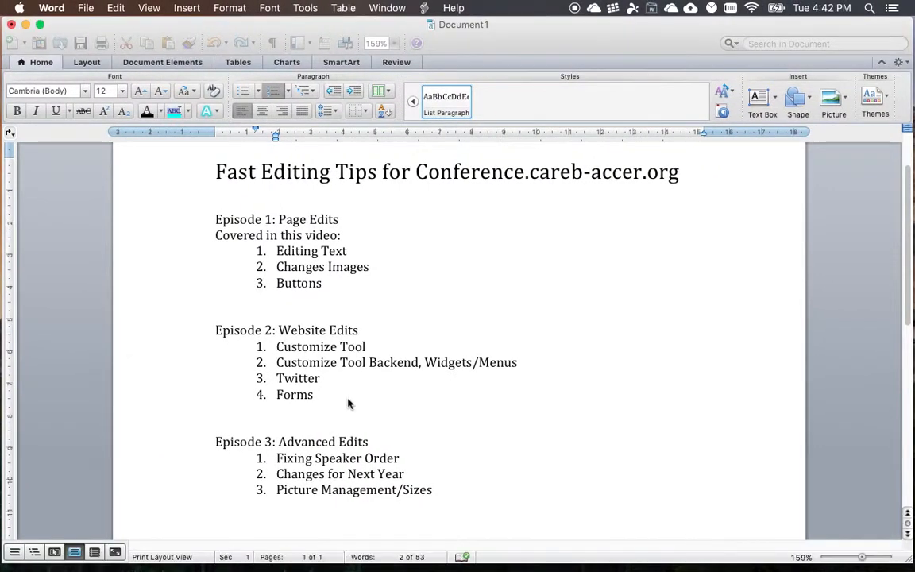
drag(261, 355, 355, 382)
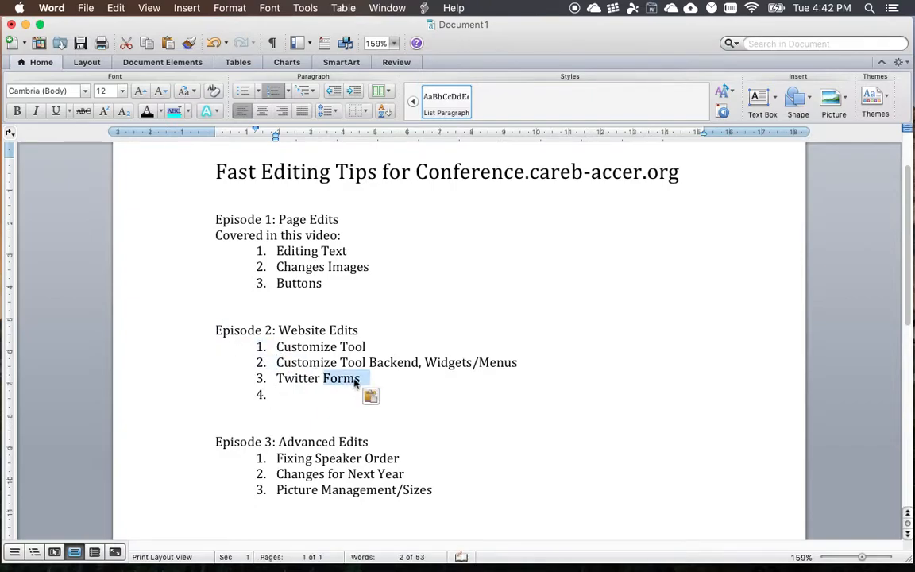
key(super+z)
click(358, 388)
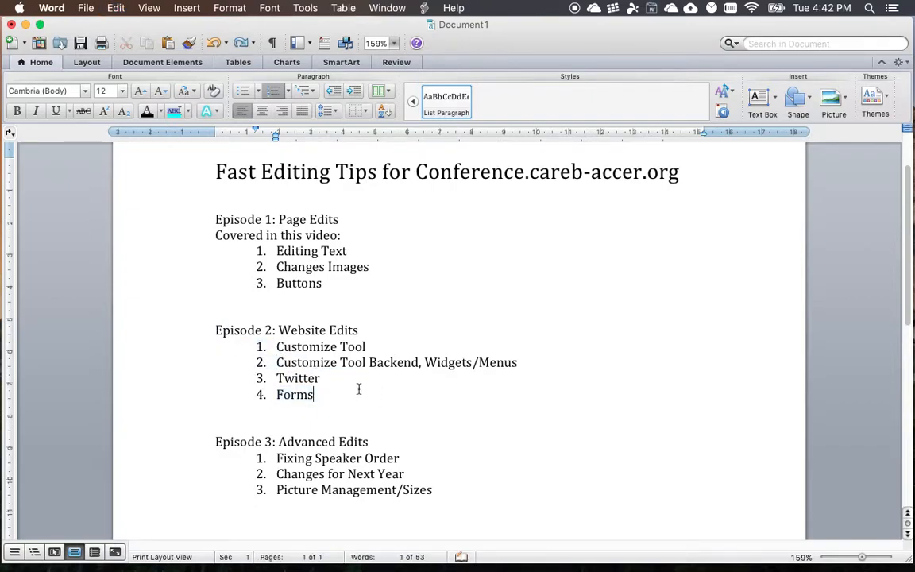